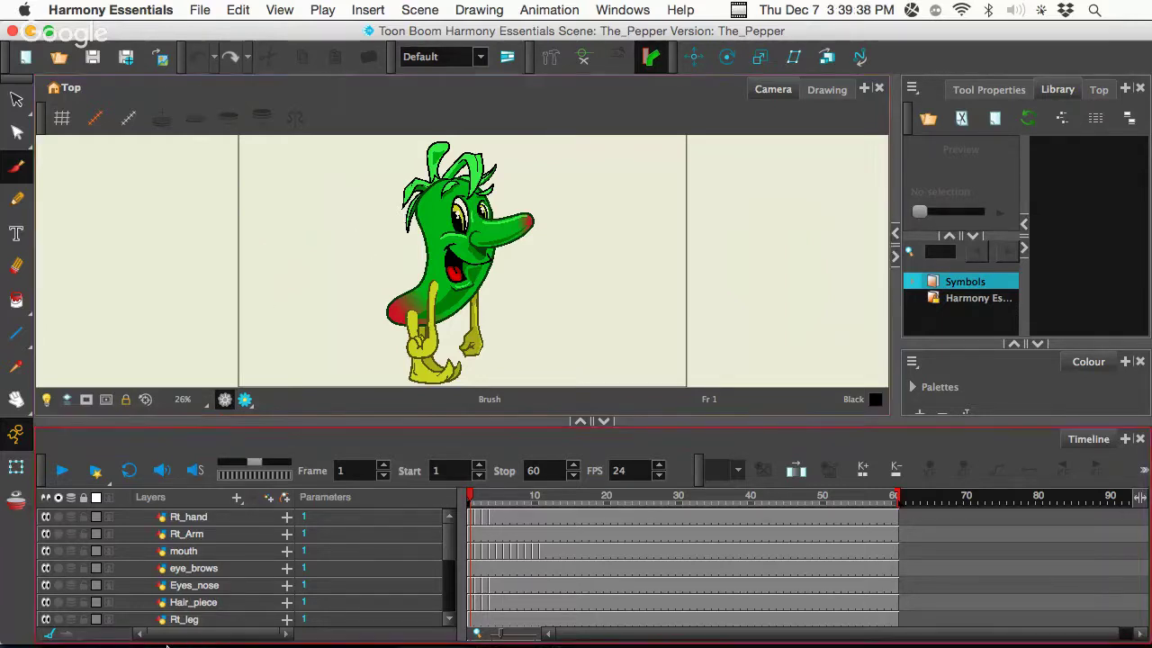
# View the eye_brows layer alone, view Eyes_nose alone, and restore the full character display
pyautogui.moveTo(107, 644)
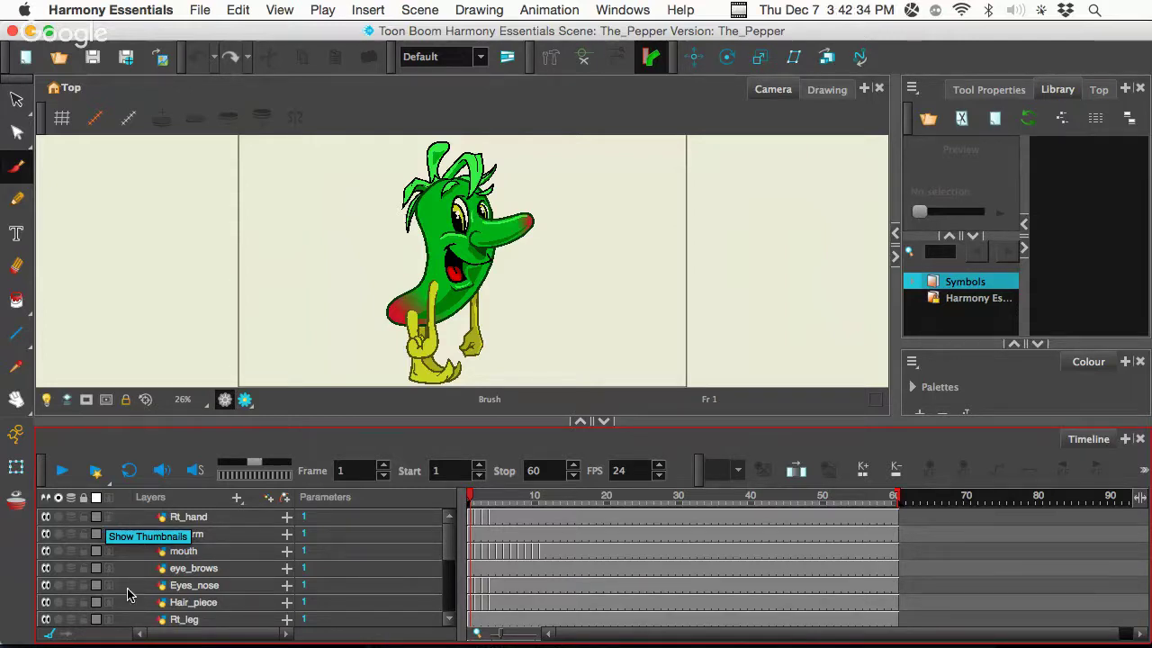
pyautogui.click(58, 568)
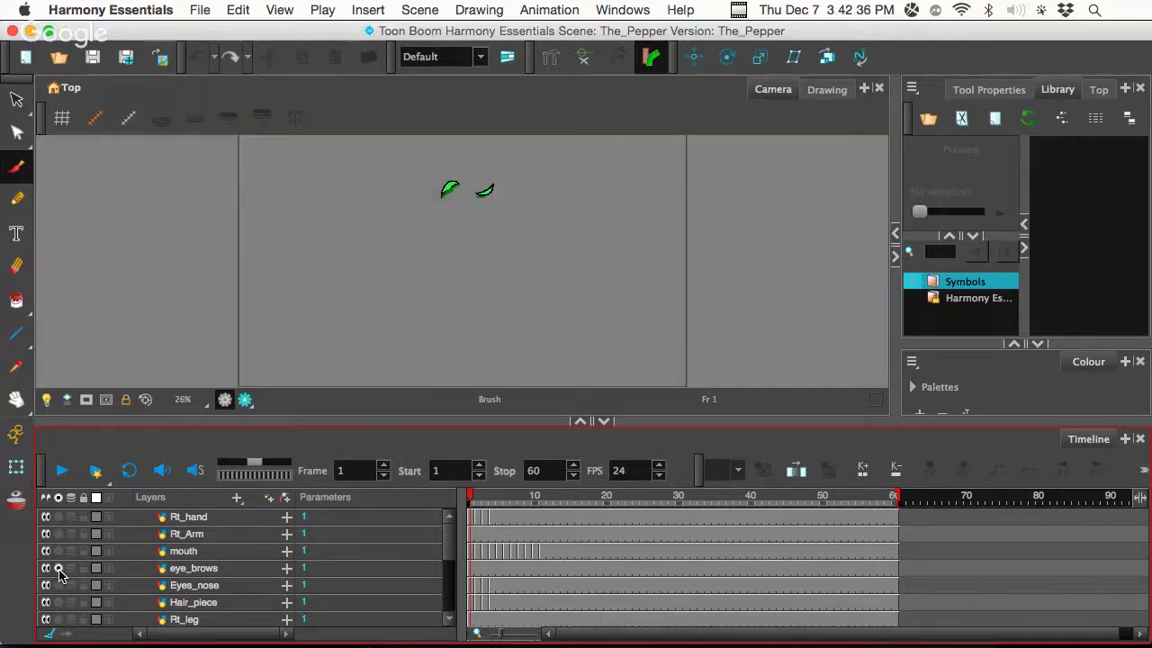
pyautogui.click(58, 569)
pyautogui.click(59, 586)
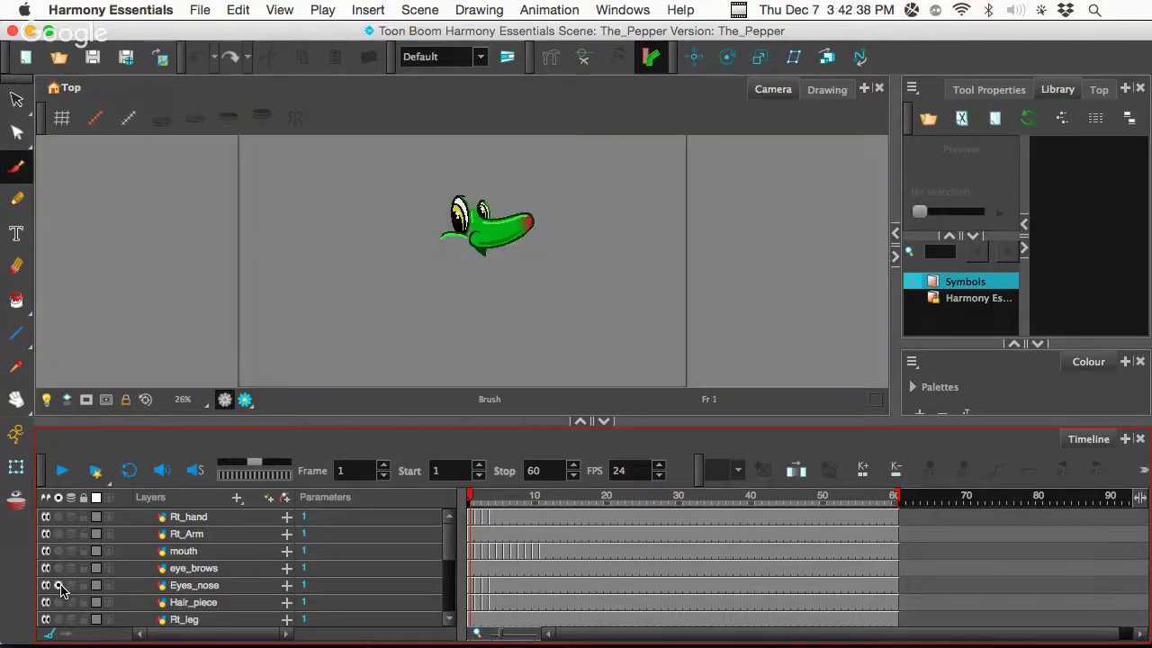
pyautogui.click(59, 585)
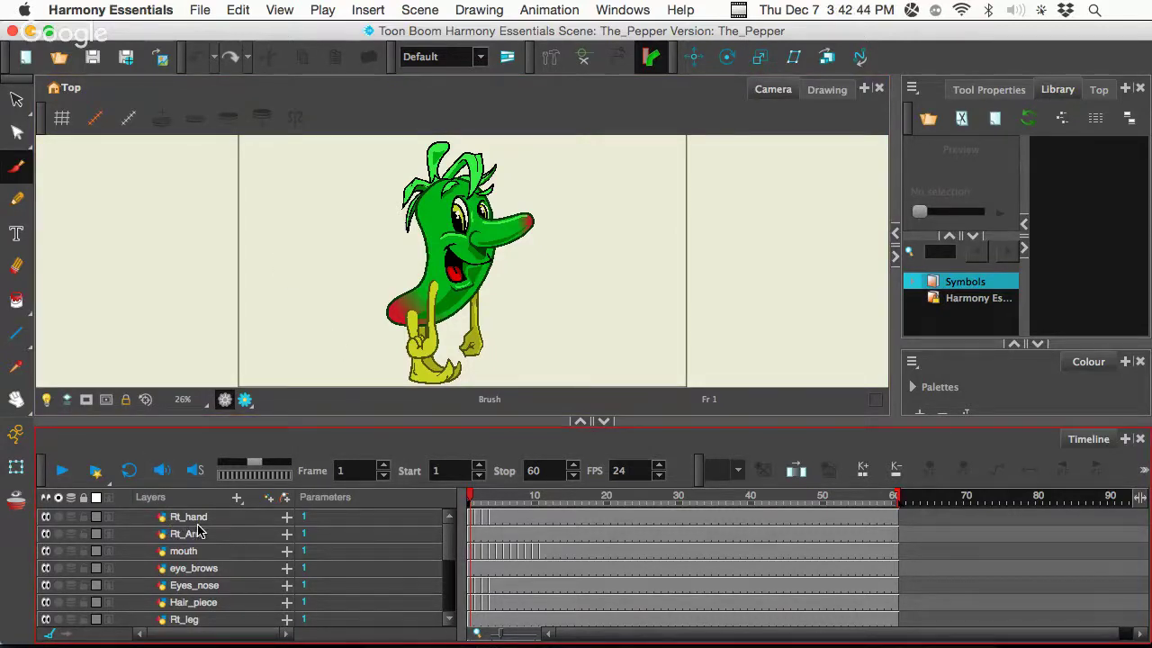
pyautogui.scroll(-2, 194, 533)
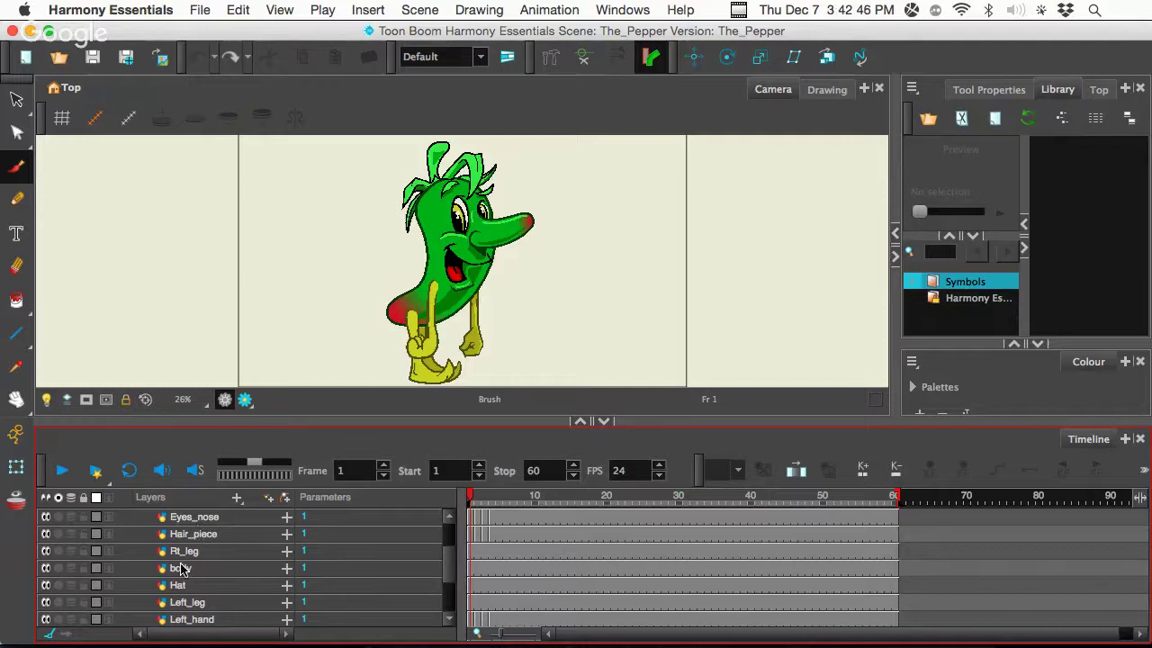
pyautogui.click(183, 568)
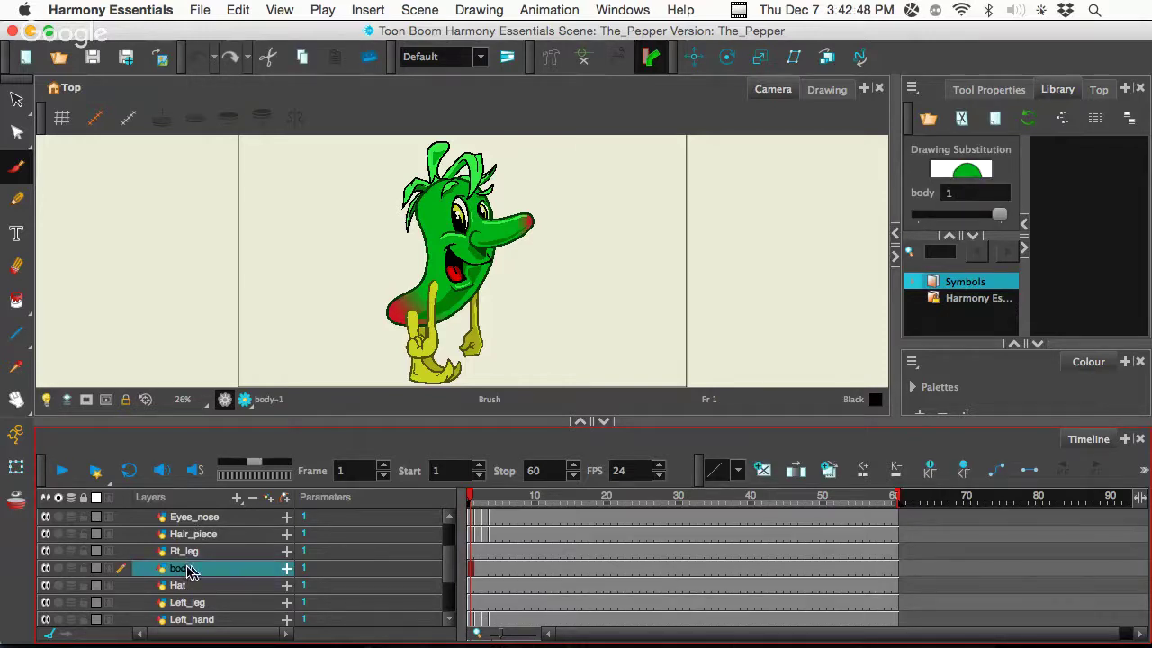
pyautogui.scroll(2, 206, 568)
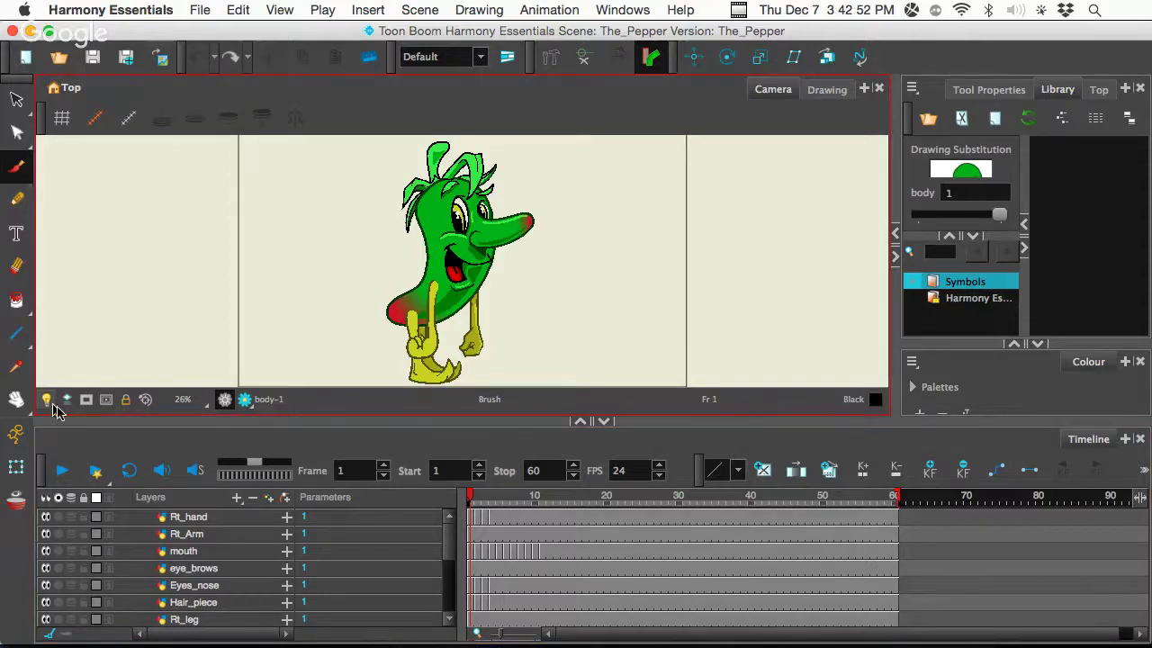
pyautogui.click(16, 171)
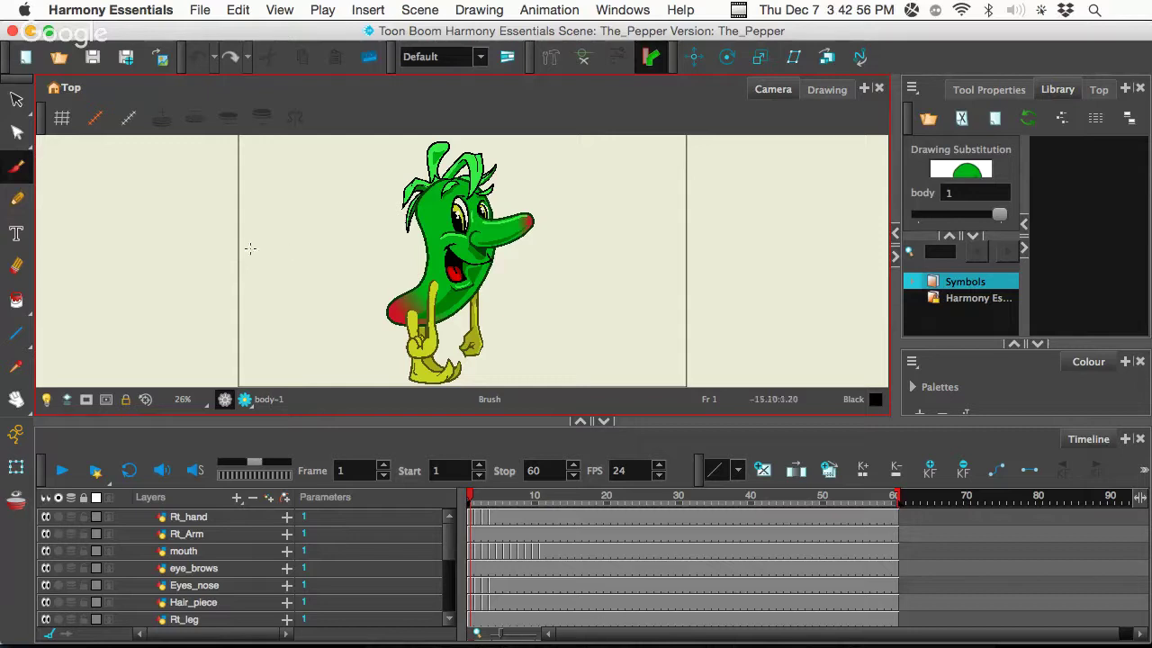
pyautogui.press('o')
pyautogui.moveTo(293, 238); pyautogui.dragTo(307, 243)
pyautogui.moveTo(367, 212); pyautogui.dragTo(426, 256)
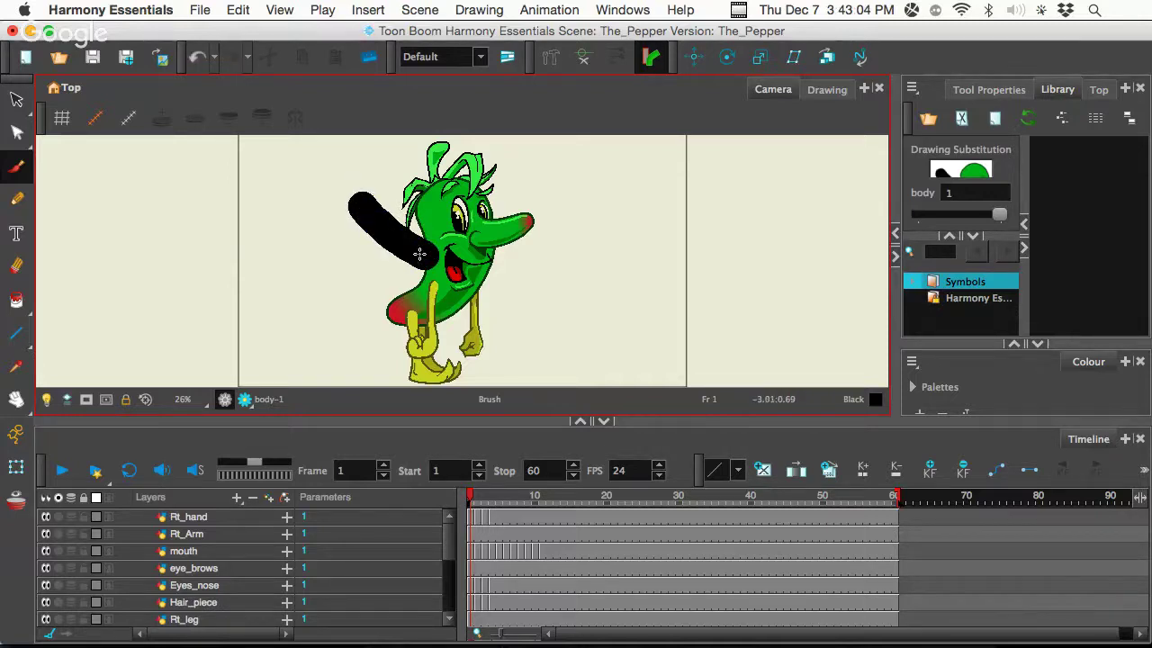
pyautogui.press('super+z')
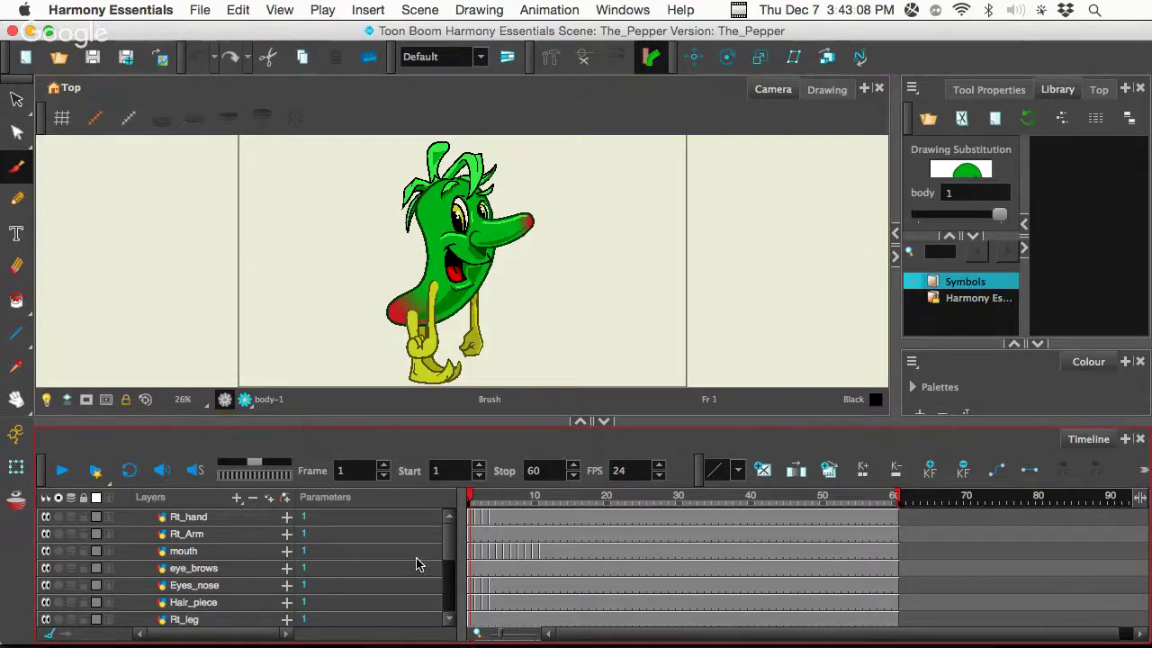
# Add a drawing layer named Drawing above Rt_hand and paint a thick black brush stroke across the pepper on it
pyautogui.press('super+r')
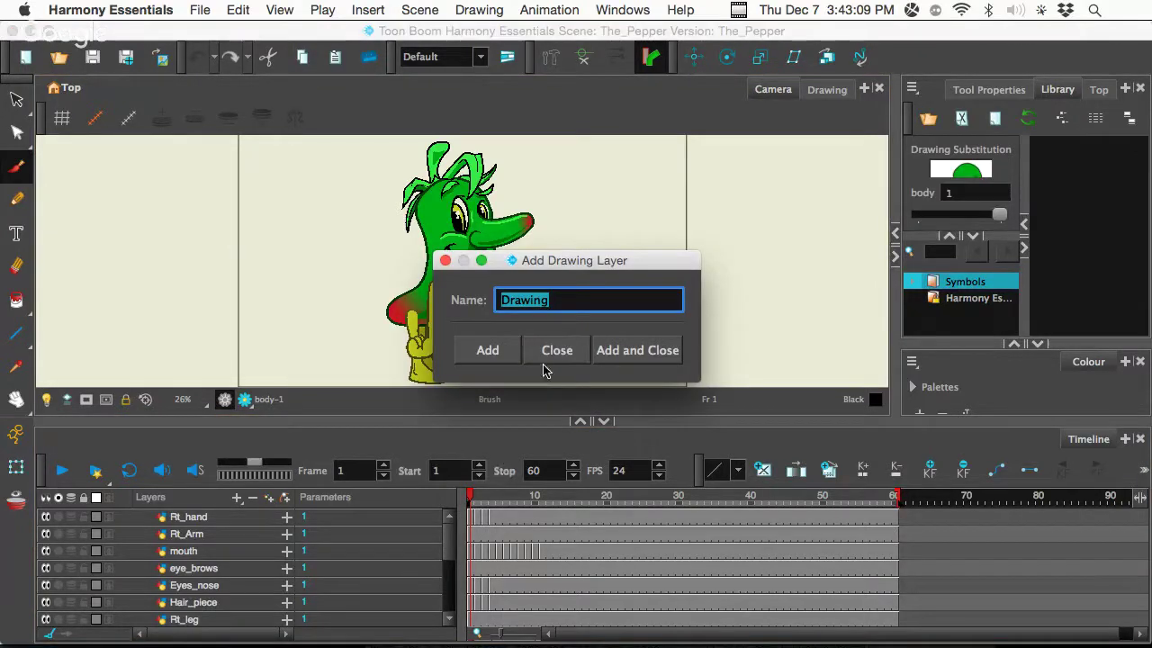
pyautogui.click(618, 352)
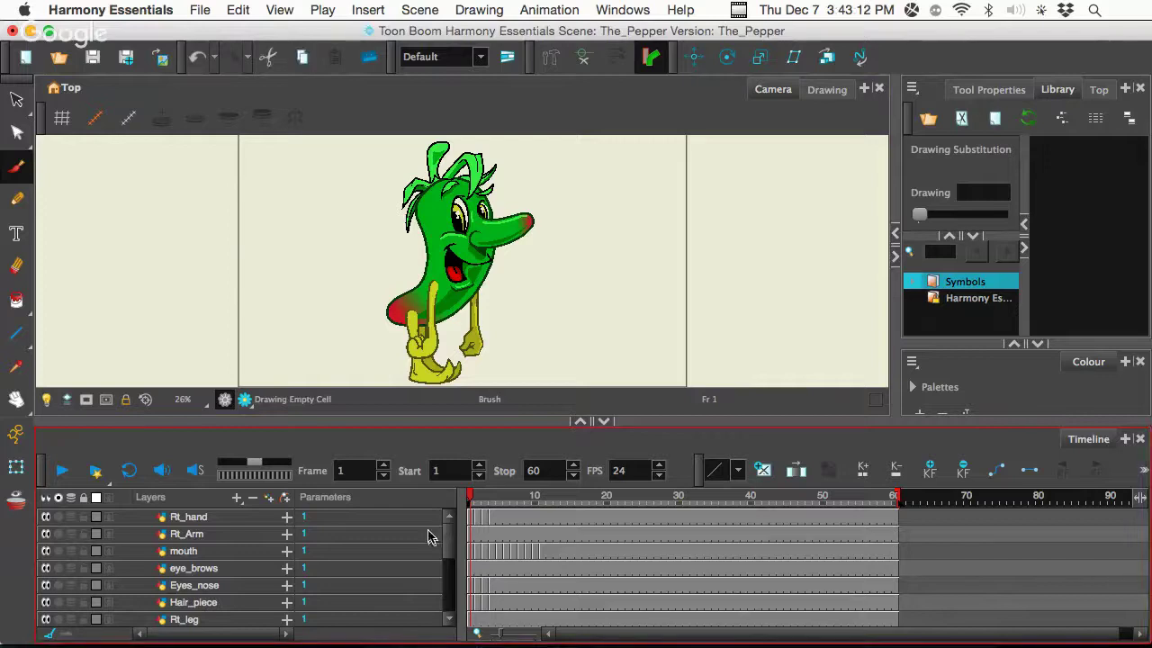
pyautogui.moveTo(450, 540)
pyautogui.mouseDown()
pyautogui.moveTo(454, 625)
pyautogui.moveTo(445, 561)
pyautogui.mouseUp()
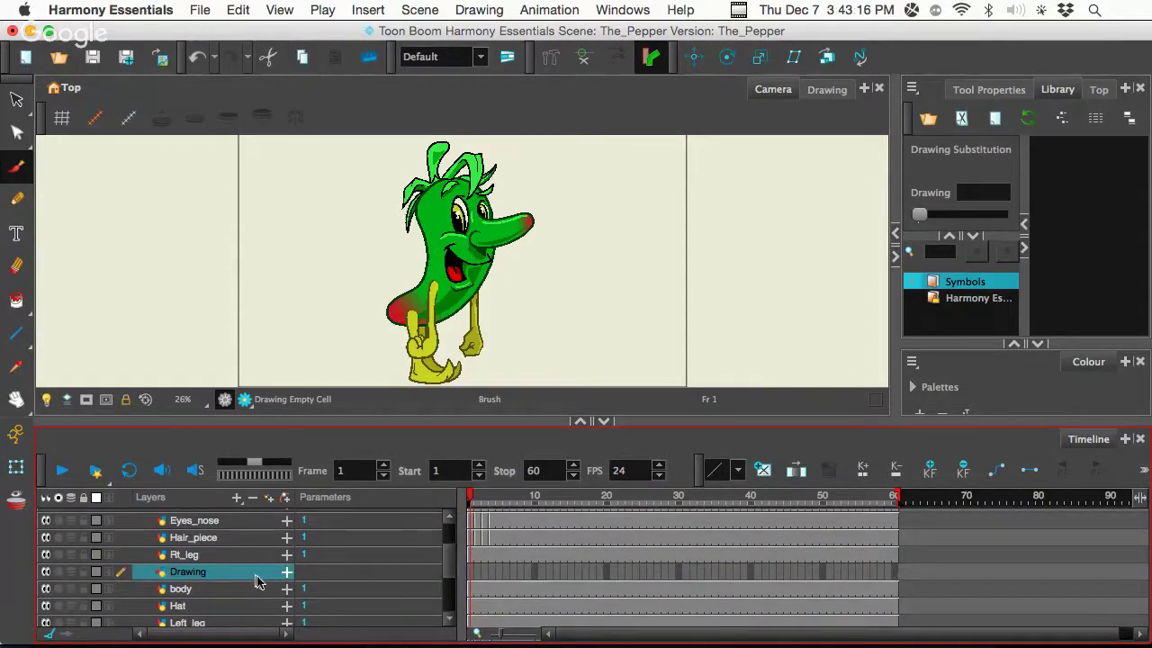
pyautogui.scroll(3, 253, 508)
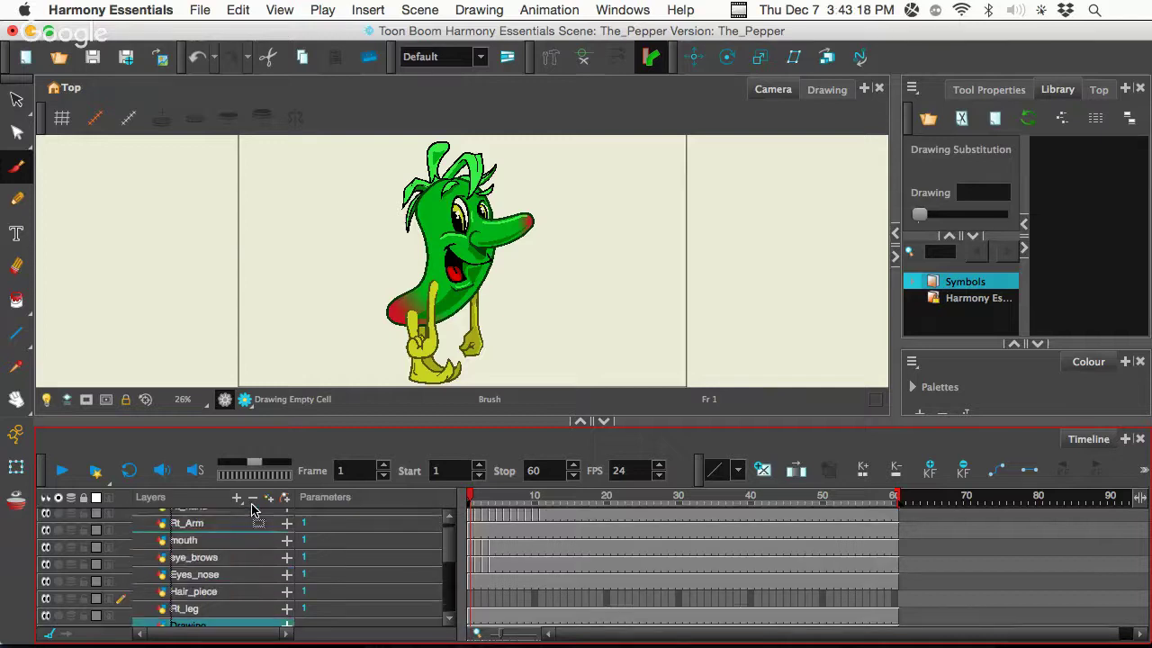
pyautogui.moveTo(253, 503); pyautogui.dragTo(253, 512)
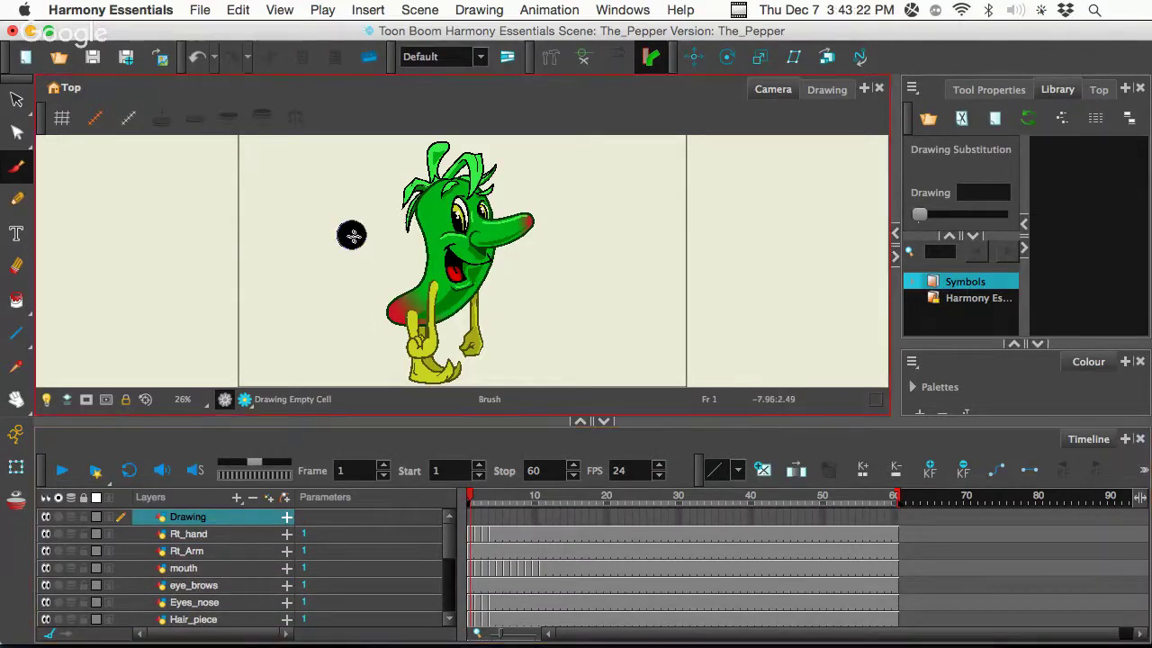
pyautogui.moveTo(350, 235); pyautogui.dragTo(545, 272)
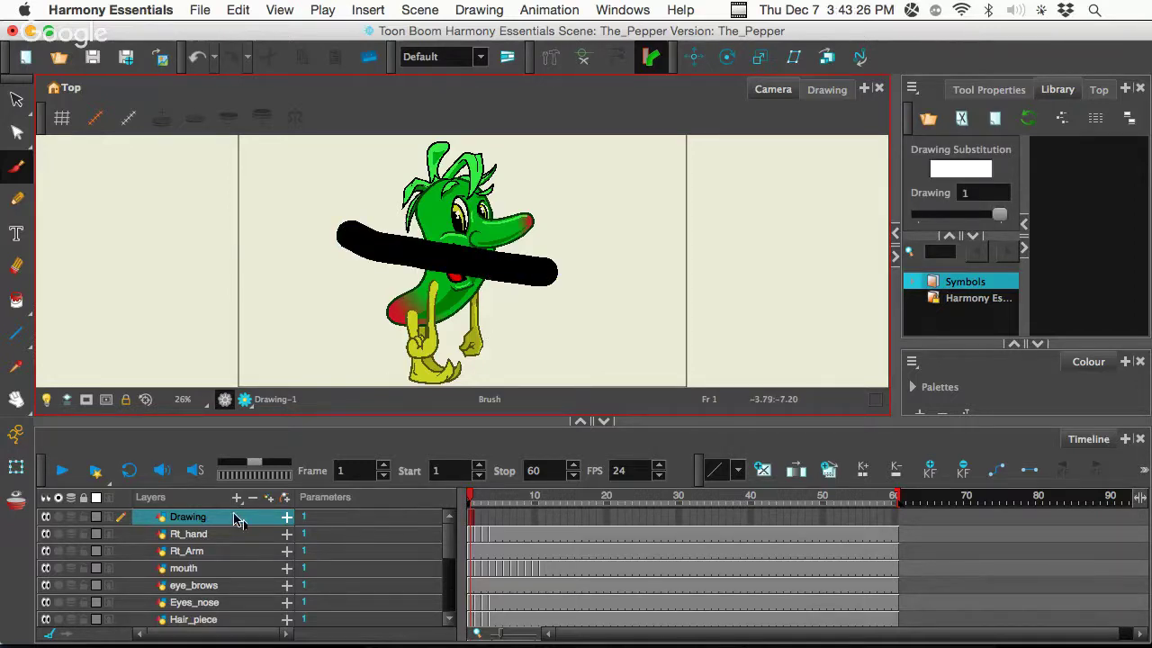
# Solo the mouth layer to view it on its own, and turn the solo off again
pyautogui.click(47, 571)
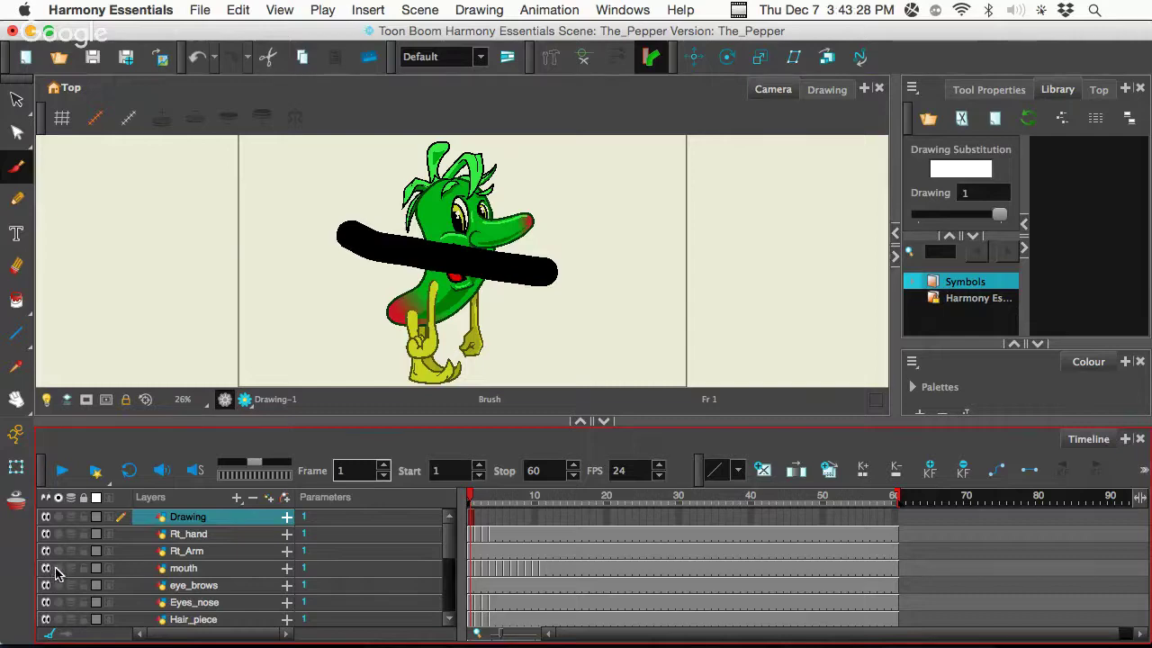
pyautogui.click(58, 569)
pyautogui.click(58, 569)
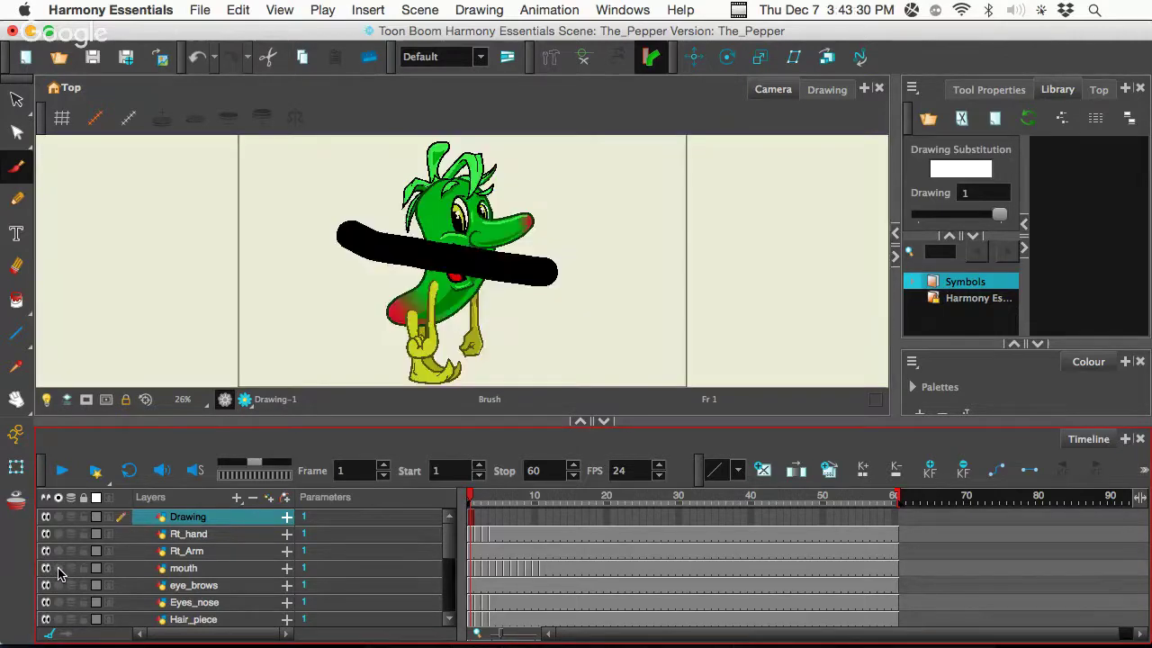
pyautogui.click(58, 569)
pyautogui.click(57, 569)
pyautogui.click(57, 568)
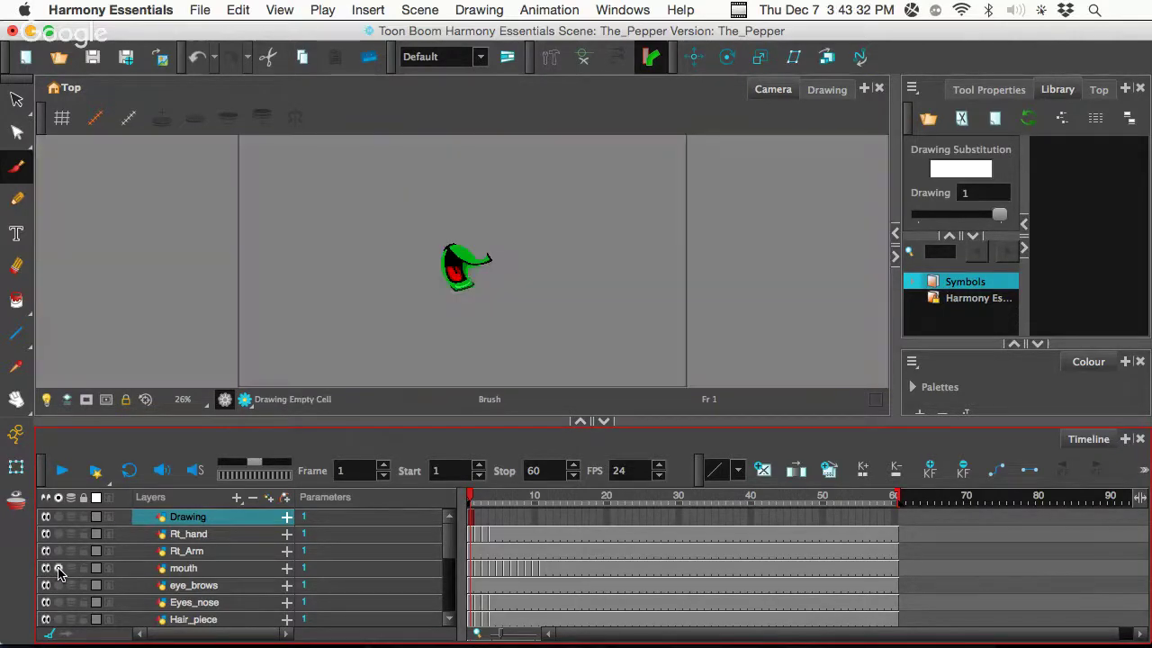
pyautogui.click(57, 569)
# Solo the body and Drawing layers so only the pepper's body and the brush stroke are displayed
pyautogui.scroll(-2, 70, 587)
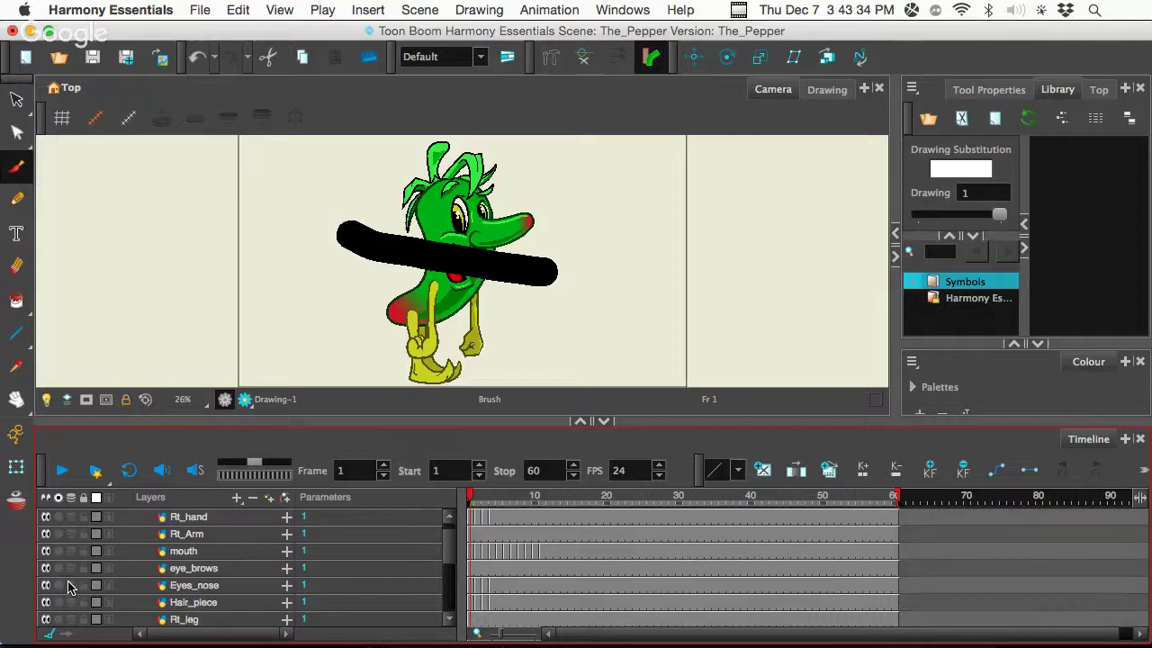
pyautogui.scroll(-1, 90, 593)
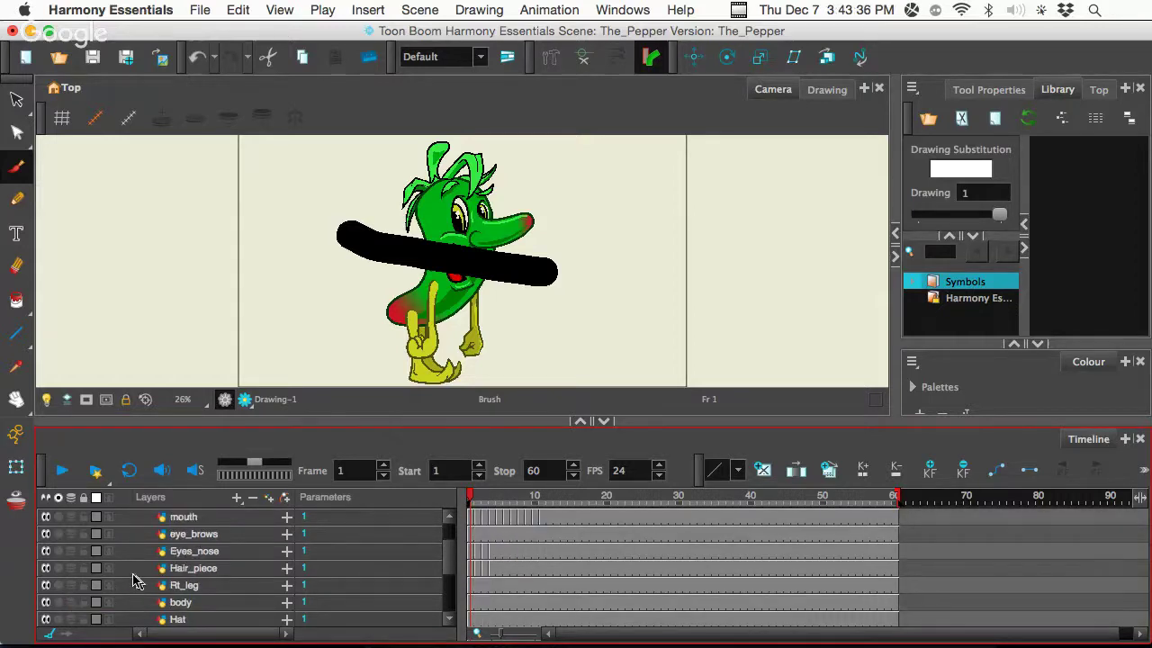
pyautogui.click(59, 602)
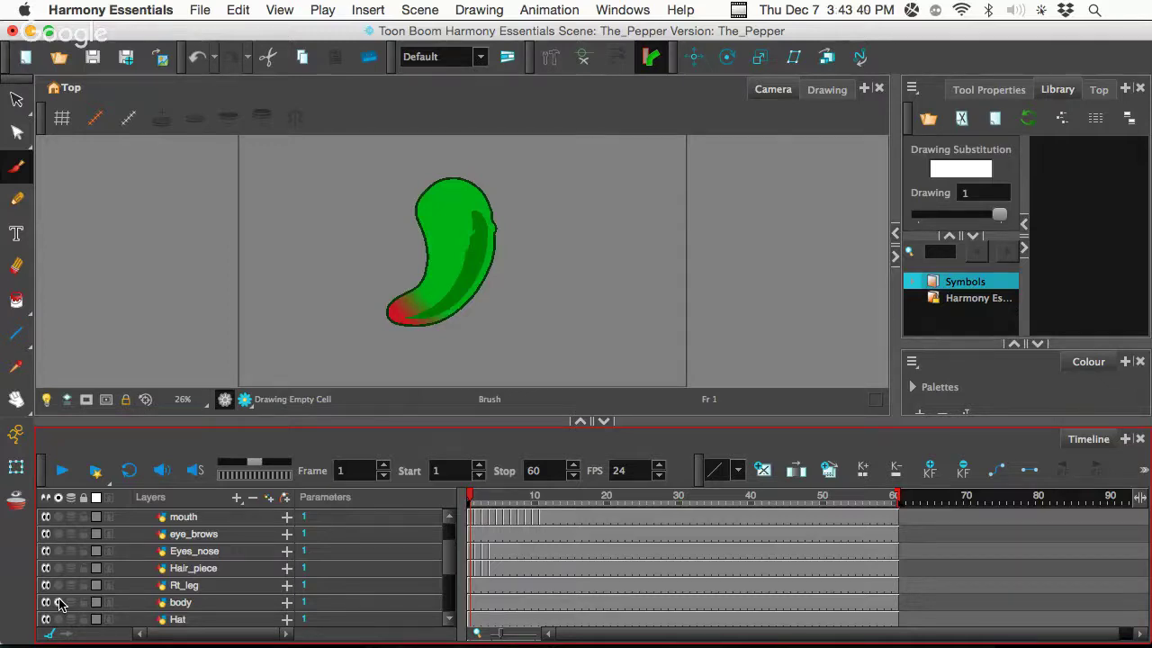
pyautogui.scroll(3, 81, 595)
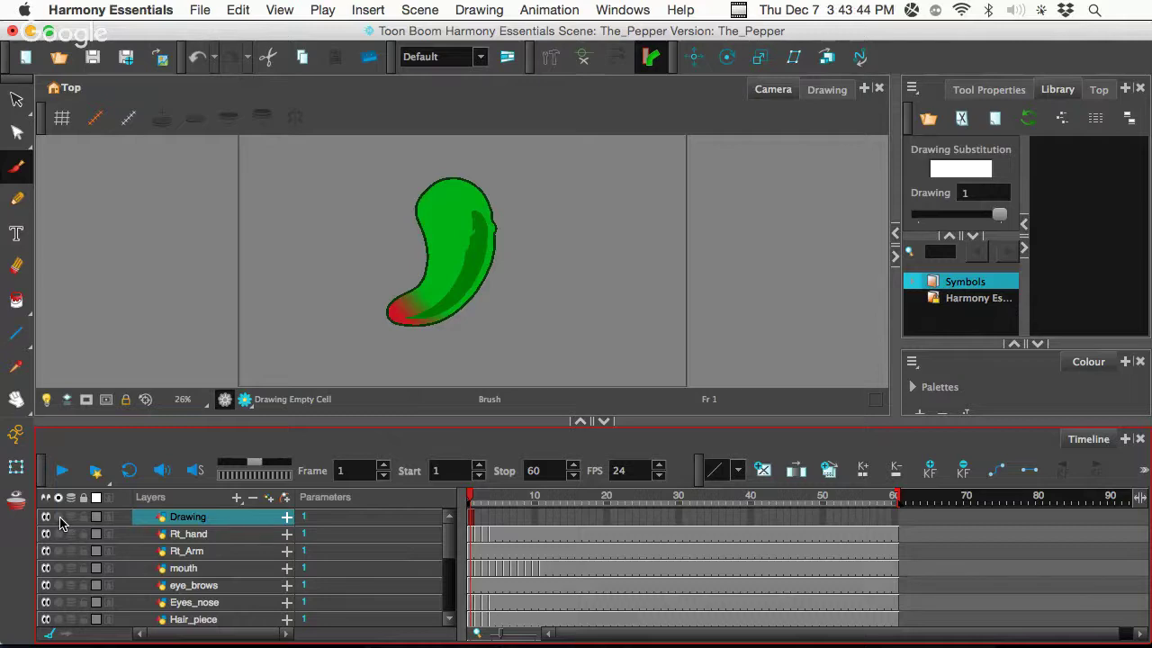
pyautogui.click(59, 518)
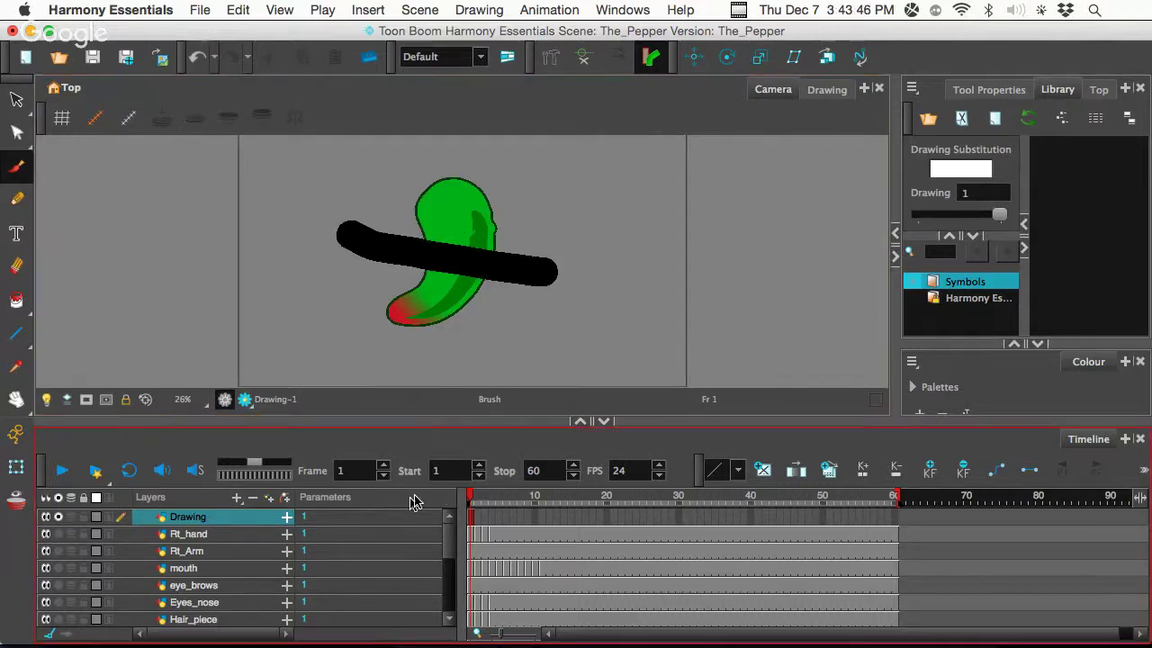
# Expand the parameters of the body layer in the timeline
pyautogui.scroll(-10, 414, 530)
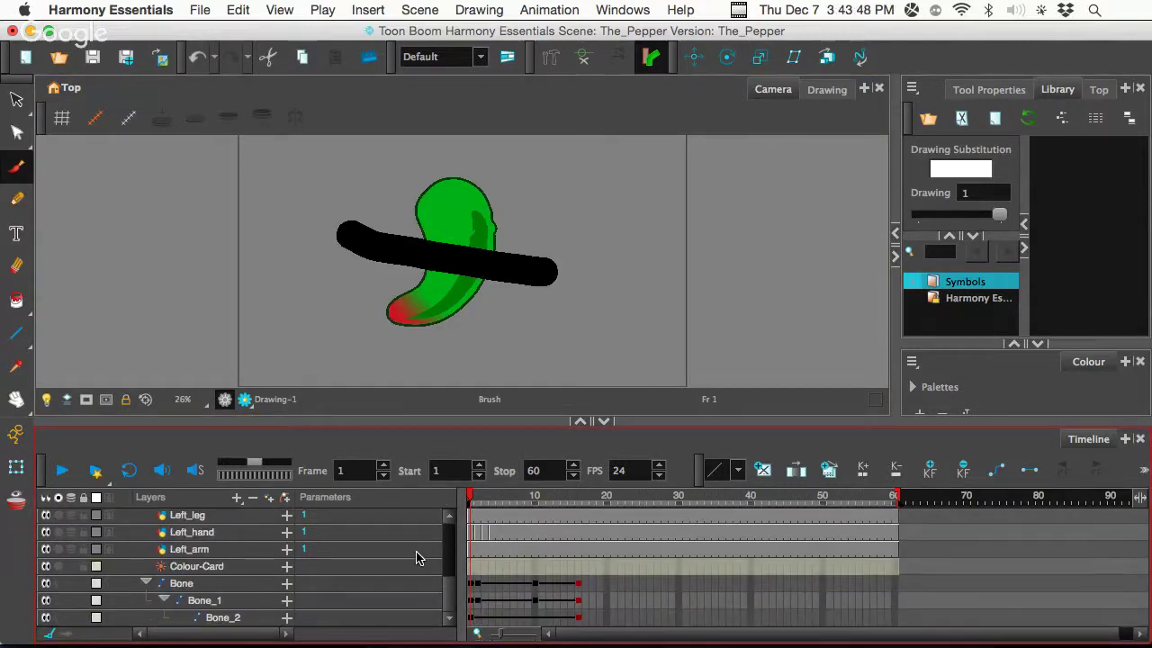
pyautogui.scroll(3, 338, 566)
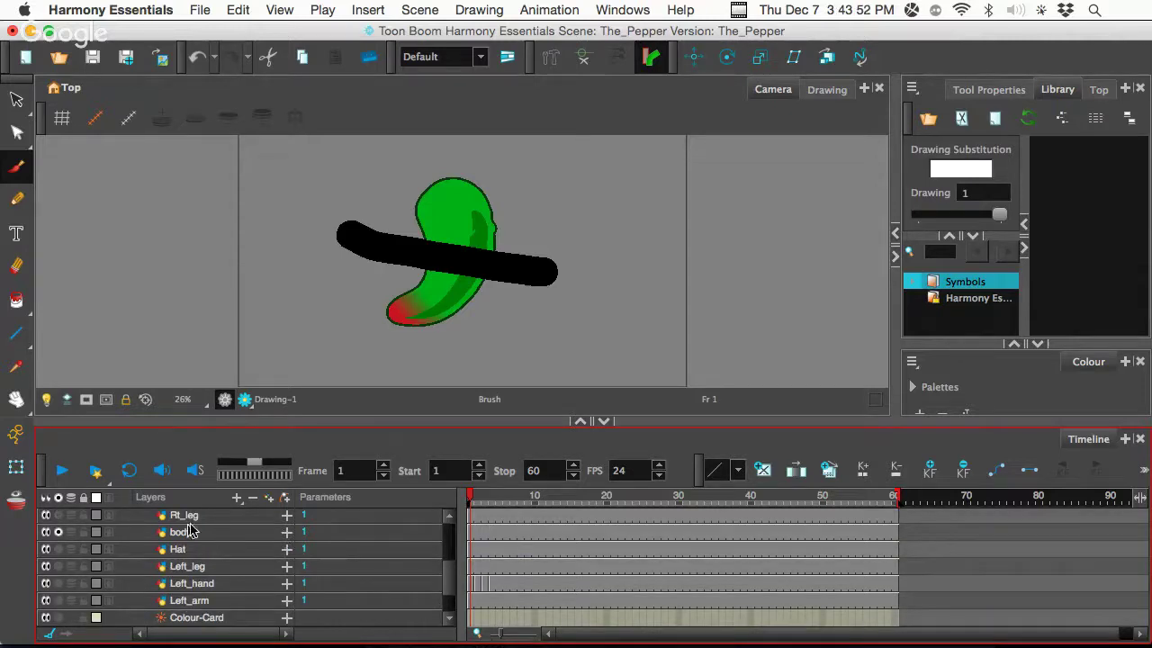
pyautogui.click(287, 533)
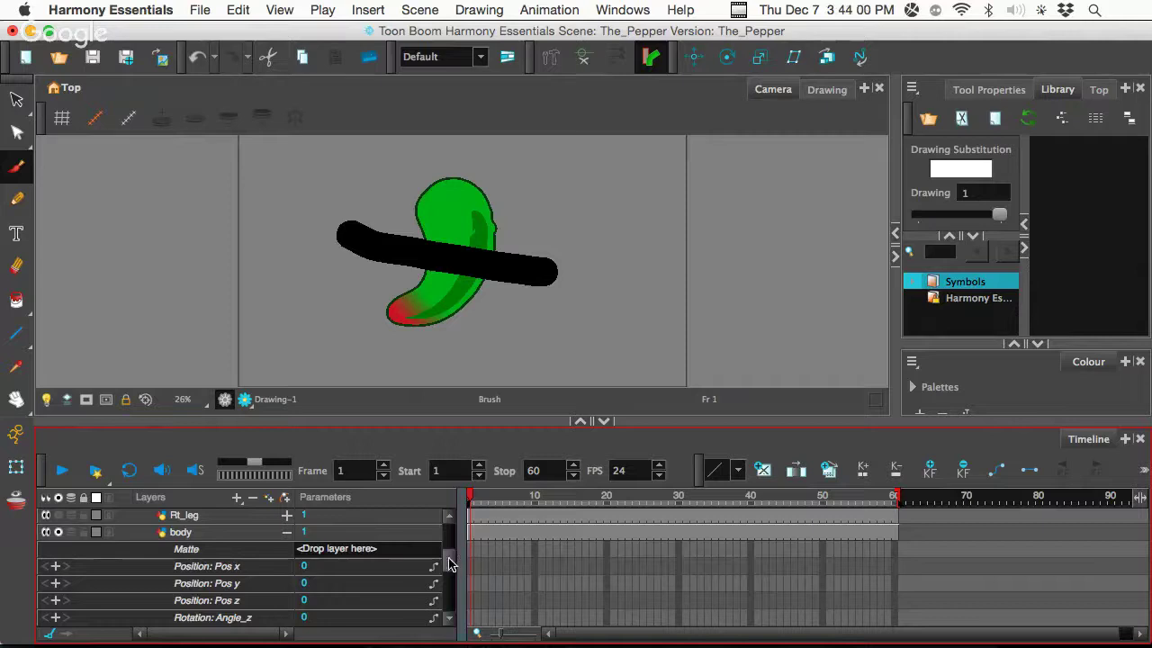
# Move the body layer directly below the Drawing layer and assign Drawing as the body's matte
pyautogui.scroll(5, 450, 553)
pyautogui.scroll(1, 452, 538)
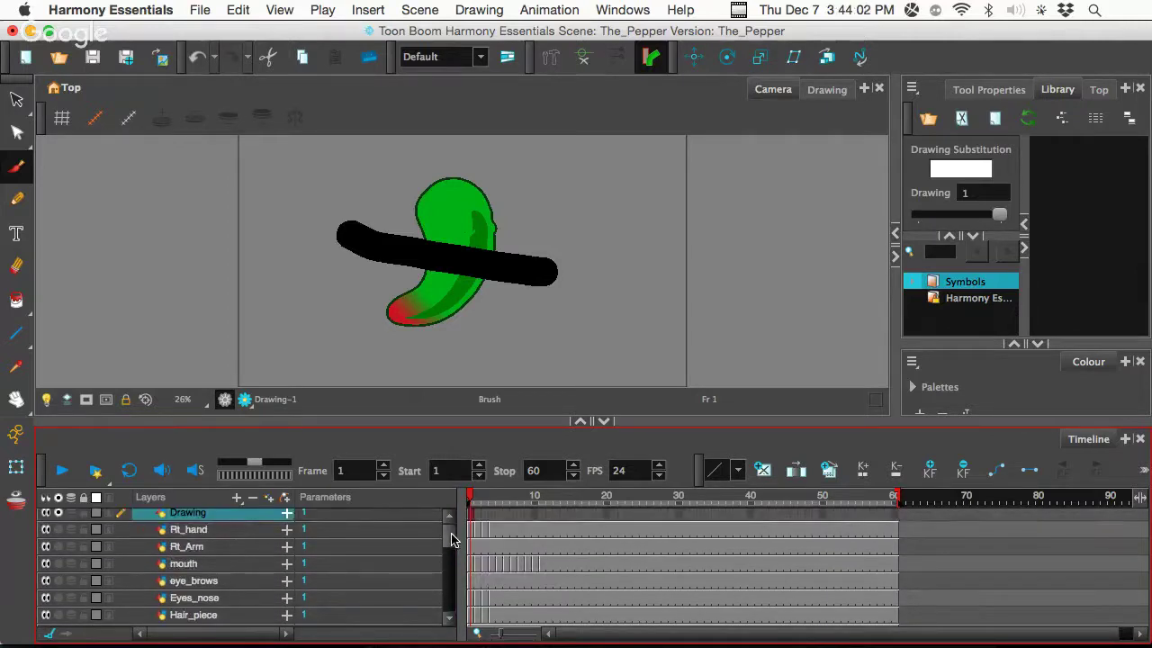
pyautogui.scroll(-5, 452, 539)
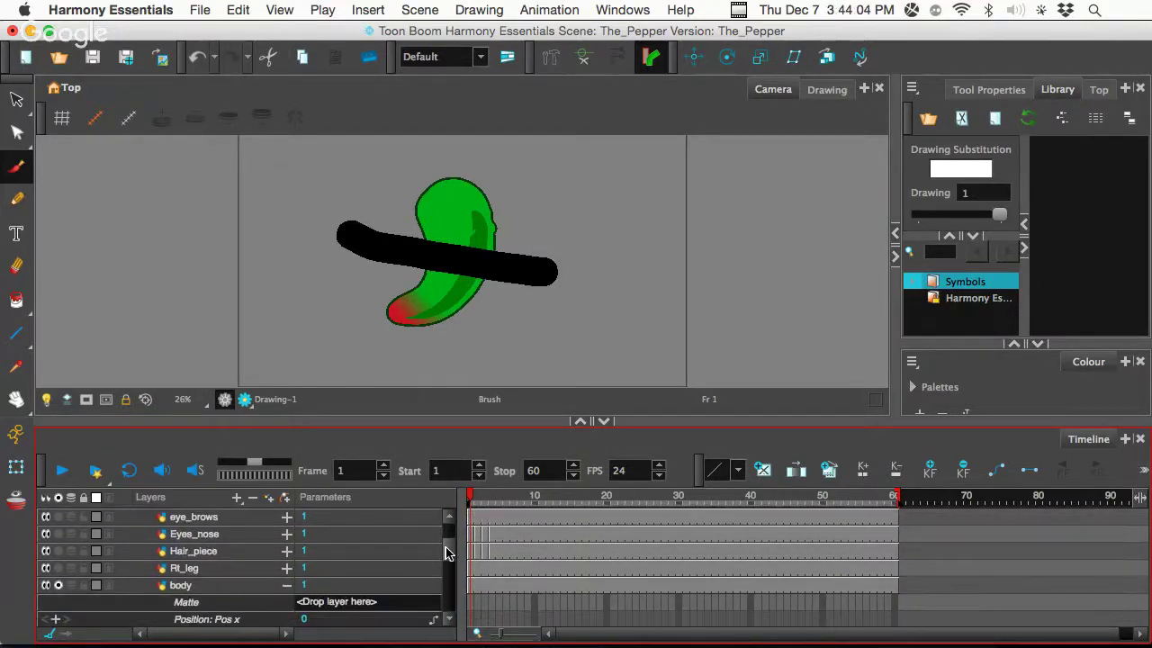
pyautogui.click(201, 588)
pyautogui.moveTo(202, 591)
pyautogui.mouseDown()
pyautogui.moveTo(223, 508)
pyautogui.moveTo(219, 533)
pyautogui.mouseUp()
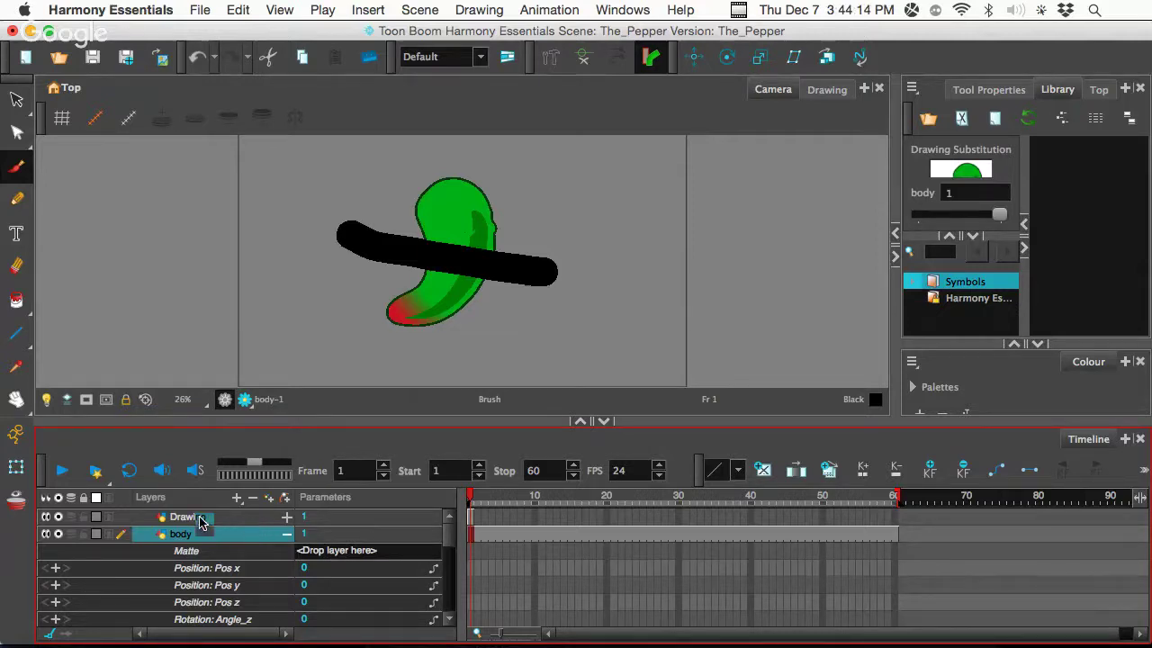
pyautogui.moveTo(203, 522); pyautogui.dragTo(348, 554)
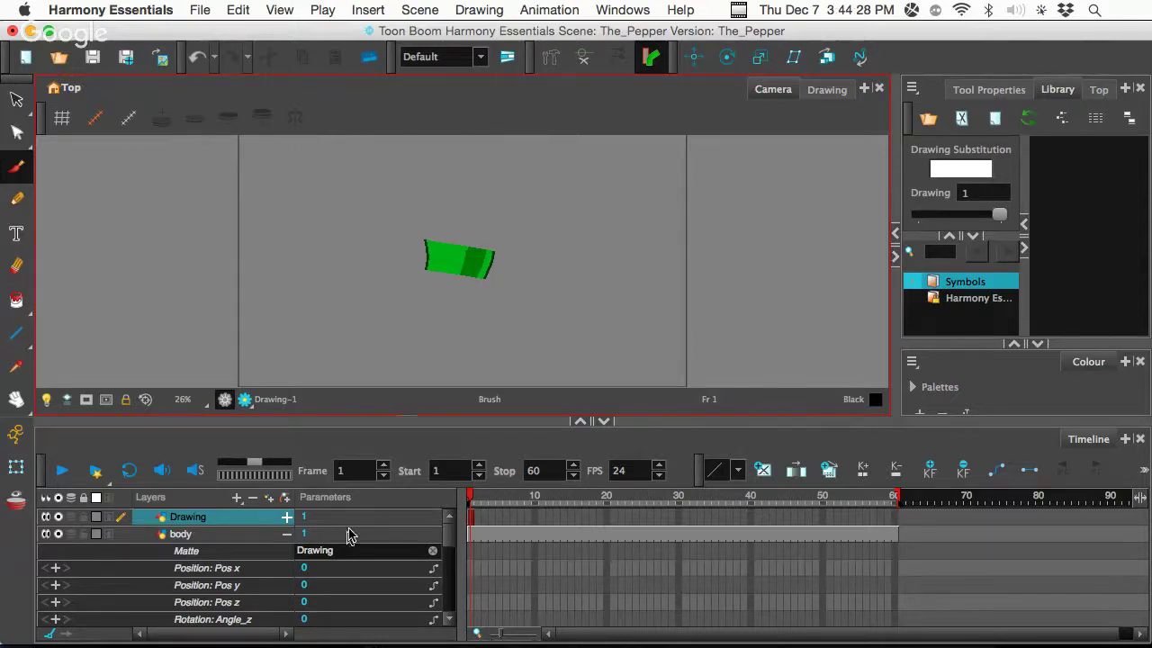
# Turn on Invert Matte in the body layer's drawing properties and close the layer properties
pyautogui.click(231, 537)
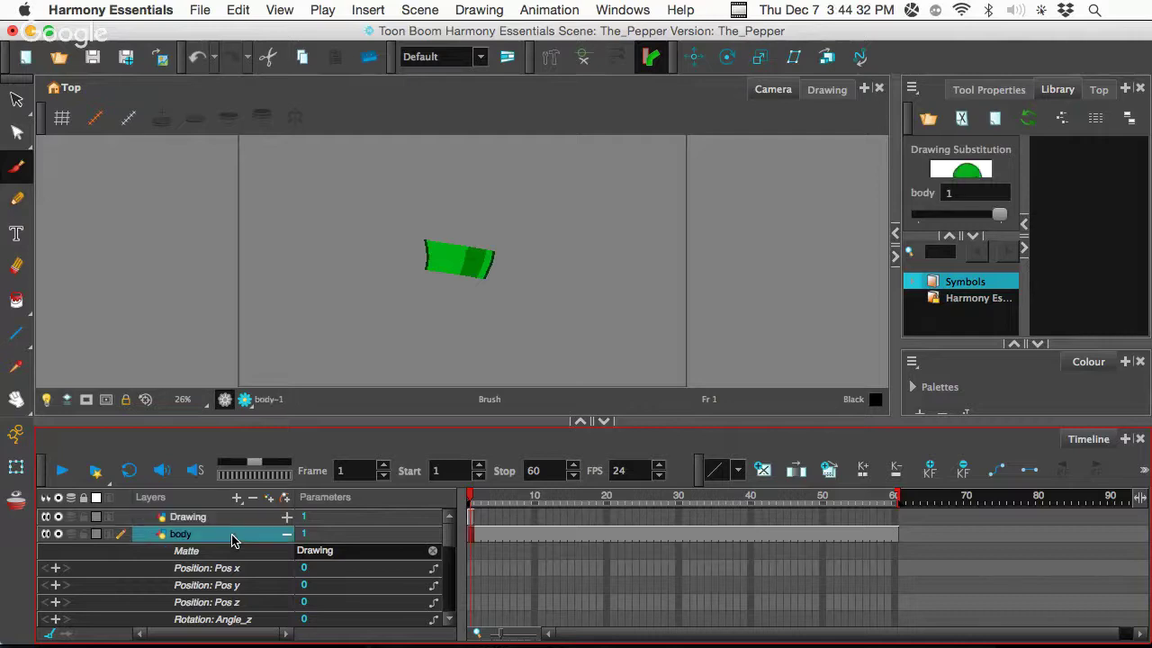
pyautogui.doubleClick(232, 537)
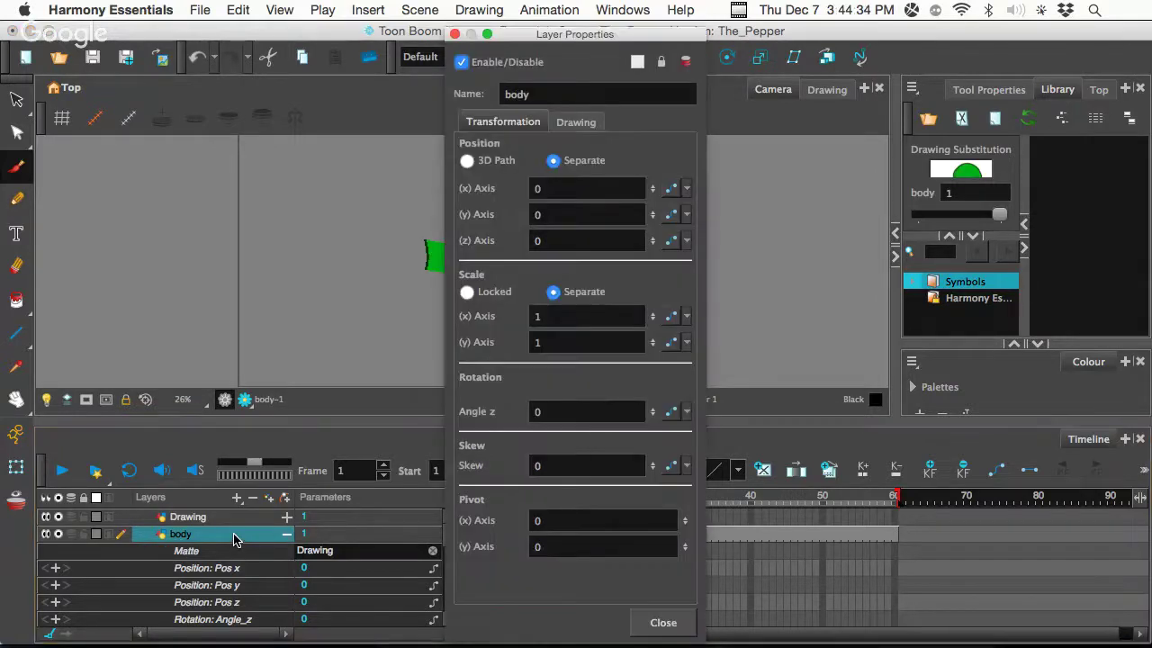
pyautogui.click(580, 122)
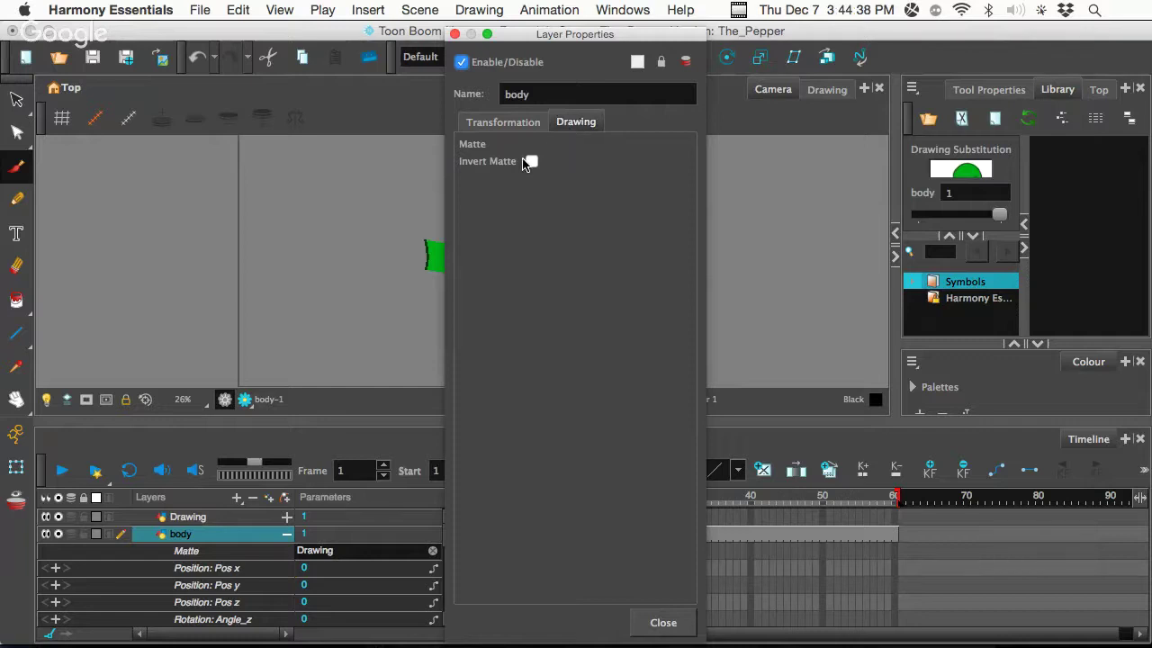
pyautogui.moveTo(527, 42); pyautogui.dragTo(728, 81)
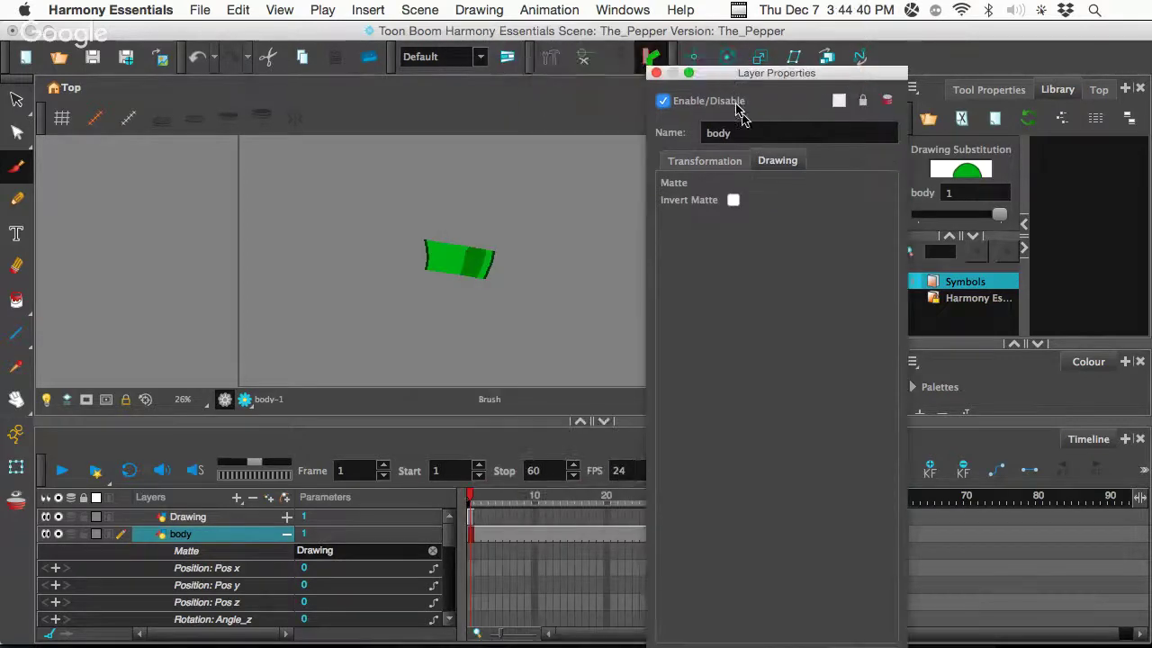
pyautogui.click(733, 200)
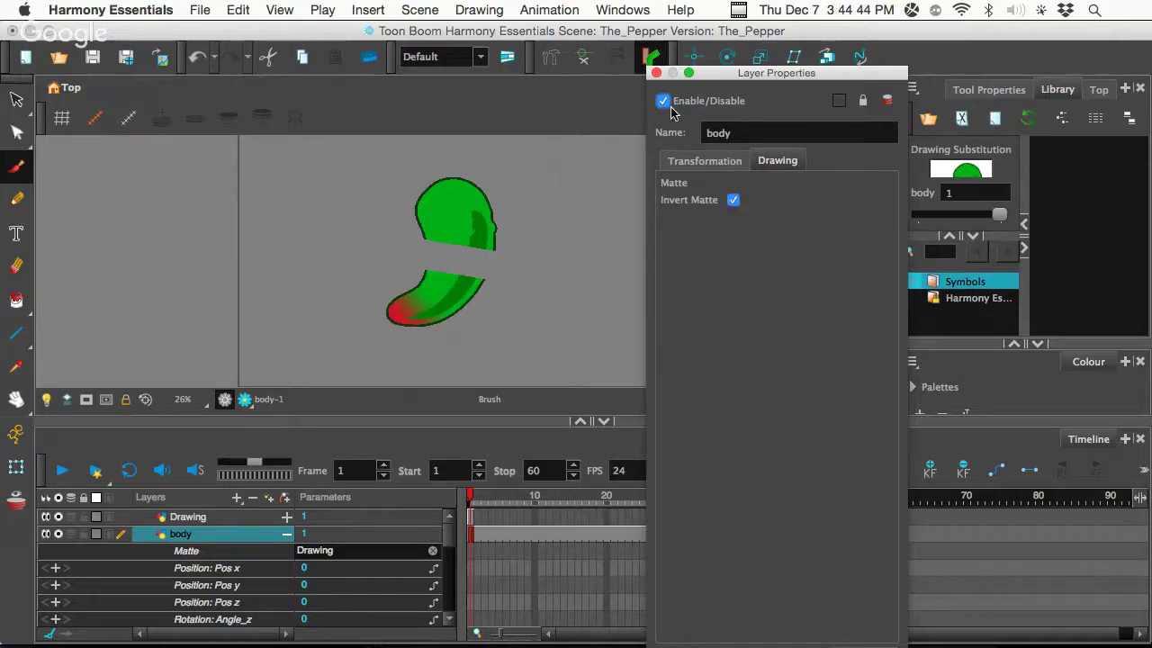
pyautogui.click(655, 74)
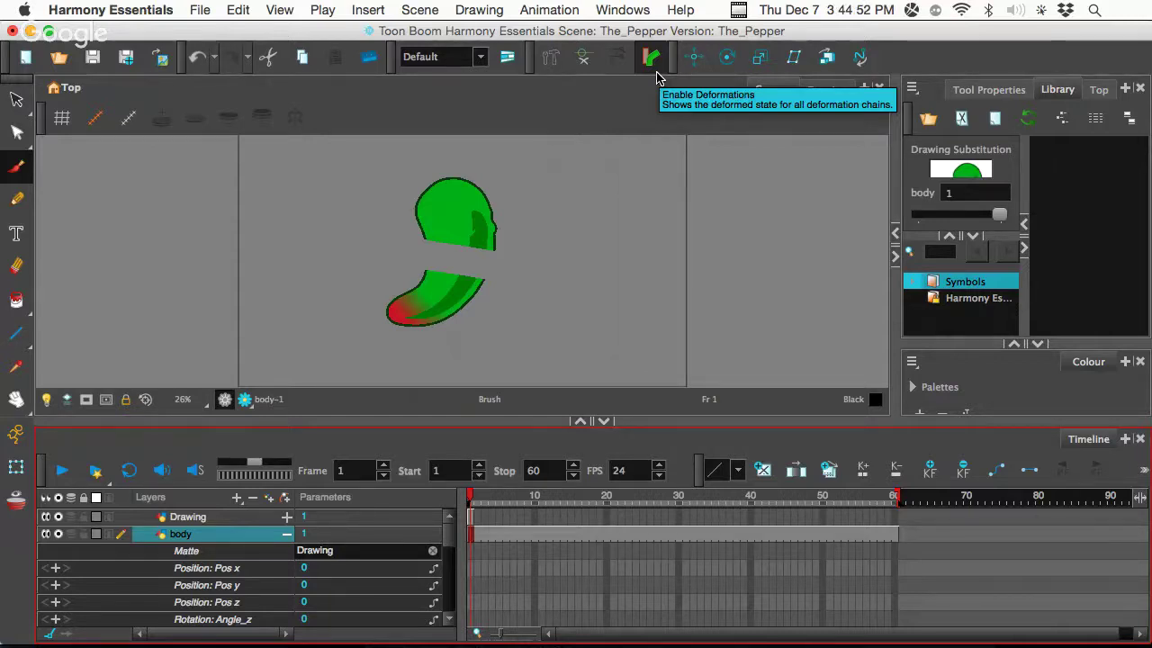
pyautogui.click(652, 60)
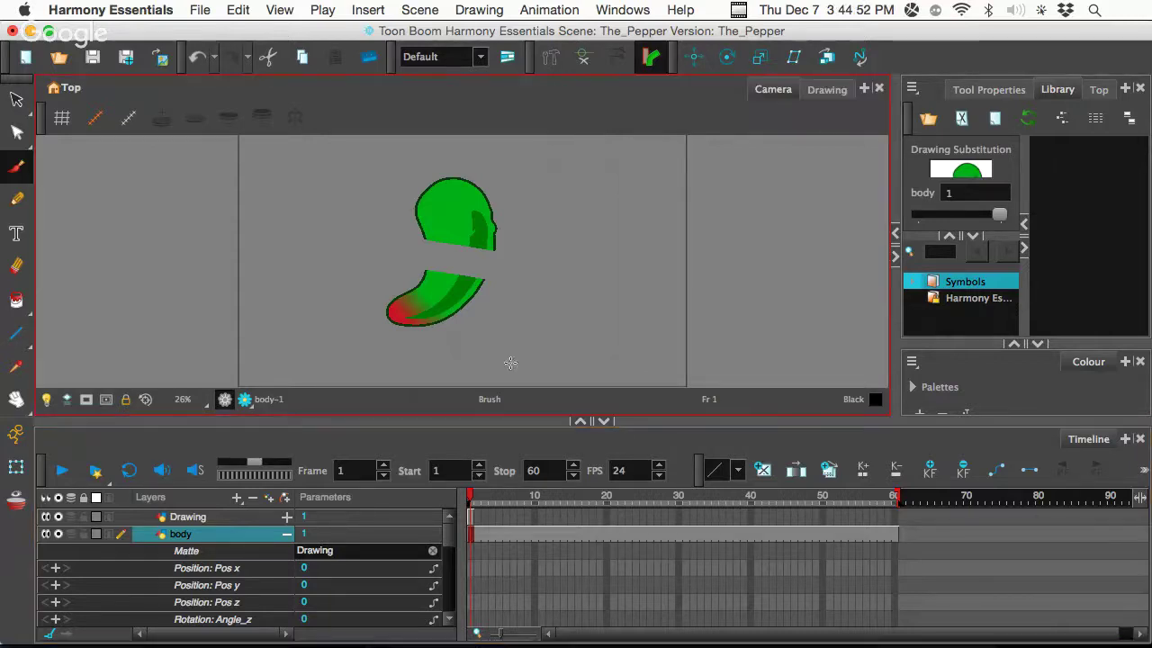
# Collapse the body layer's parameters, show its thumbnails, and lower its opacity to 21
pyautogui.click(286, 538)
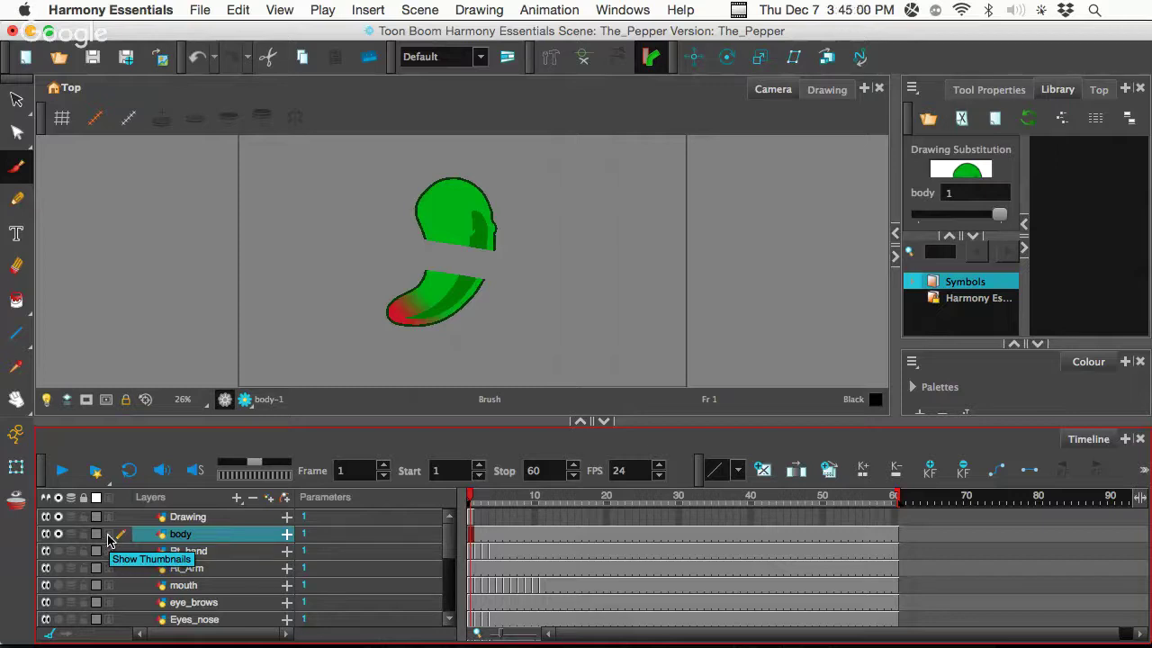
pyautogui.click(108, 538)
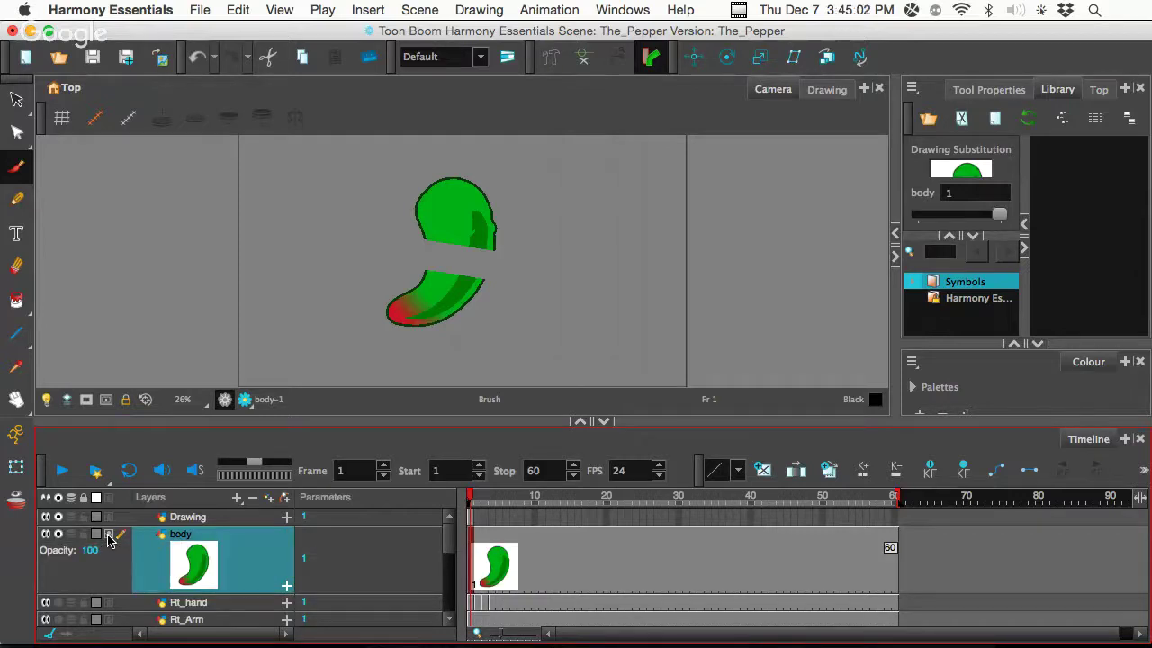
pyautogui.moveTo(91, 555); pyautogui.dragTo(37, 563)
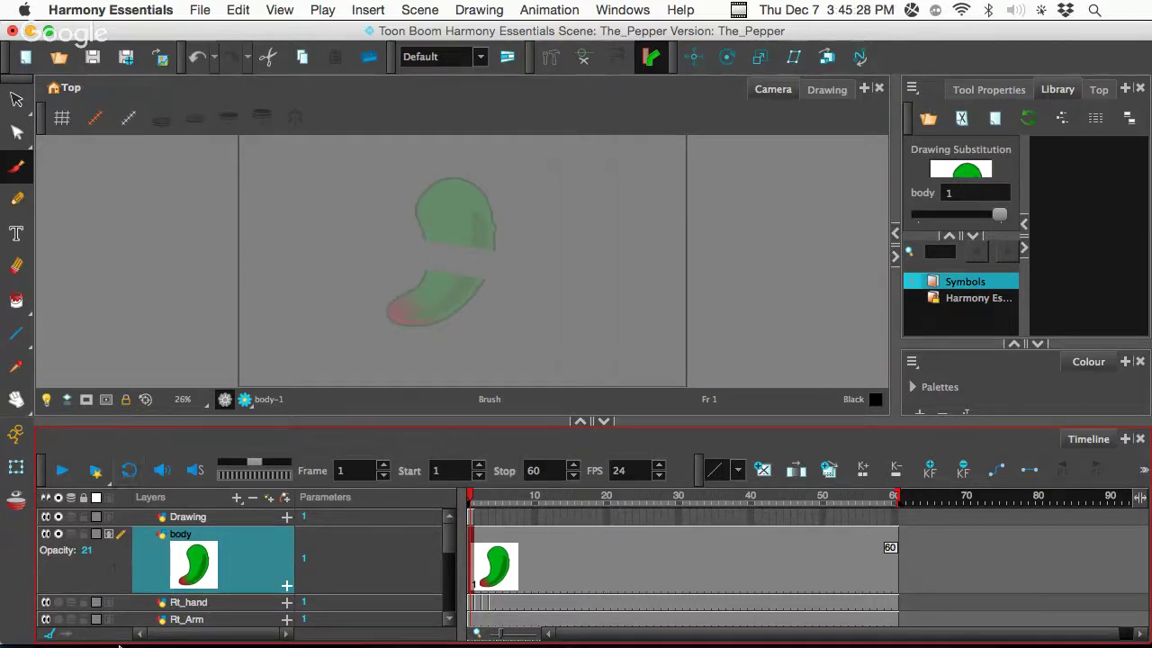
# Switch to Chrome, capture the BPHS1 headset picture from the Audio-Technica page as a screenshot, and return to Harmony Essentials
pyautogui.click(90, 617)
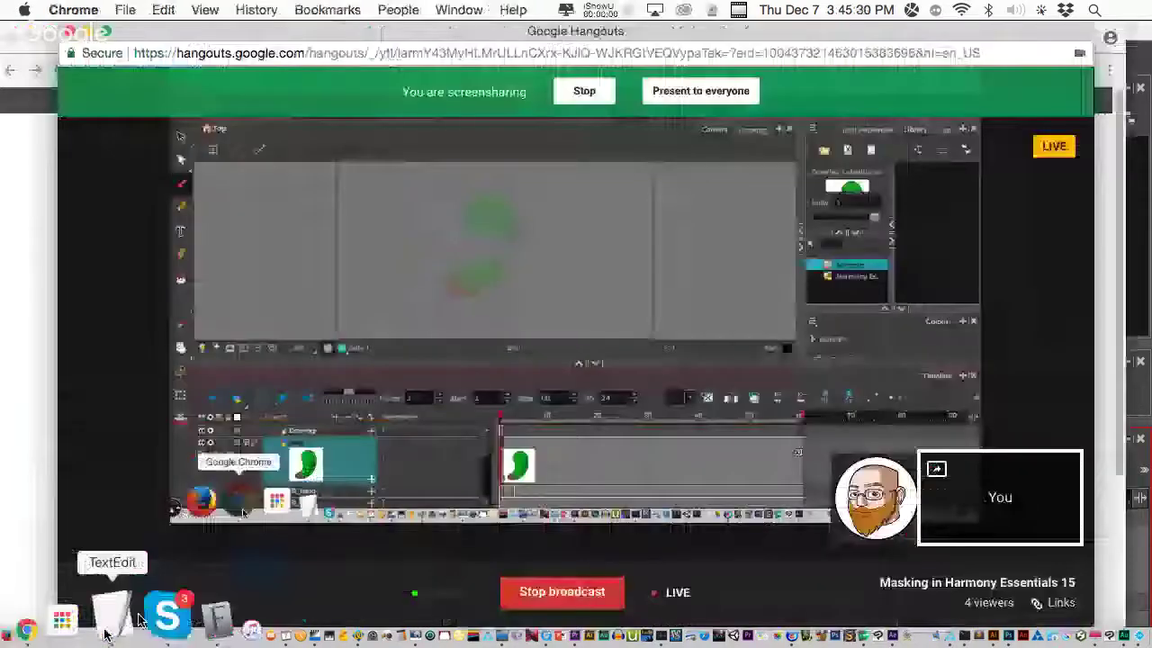
pyautogui.click(25, 158)
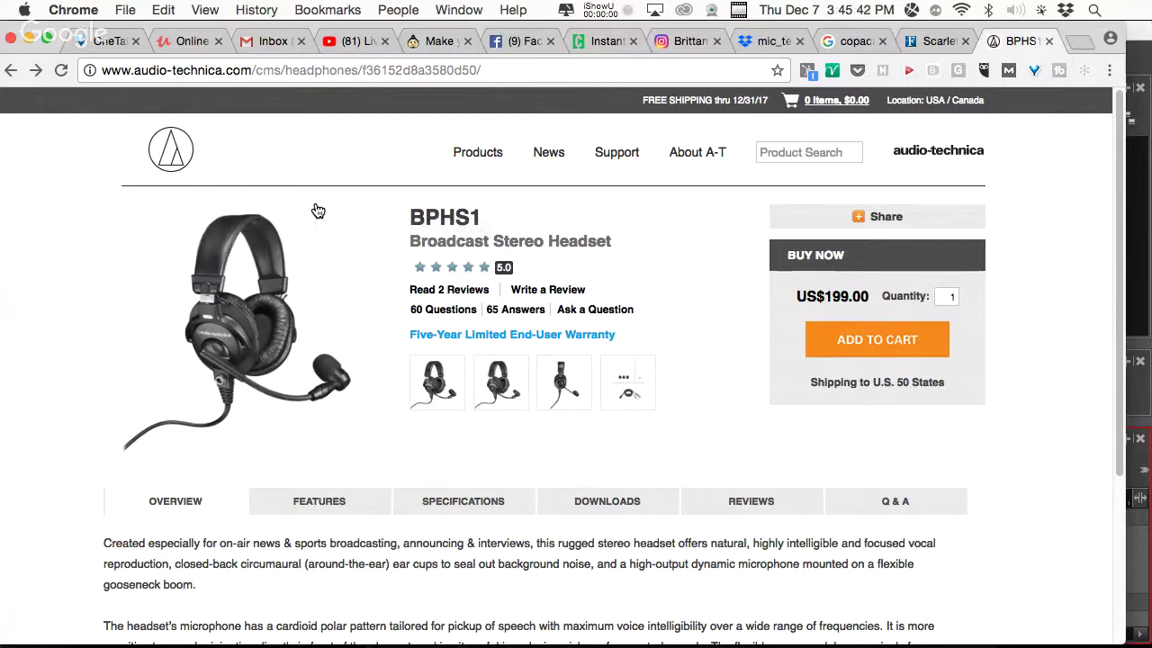
pyautogui.press('super+shift+4')
pyautogui.moveTo(140, 212); pyautogui.dragTo(371, 448)
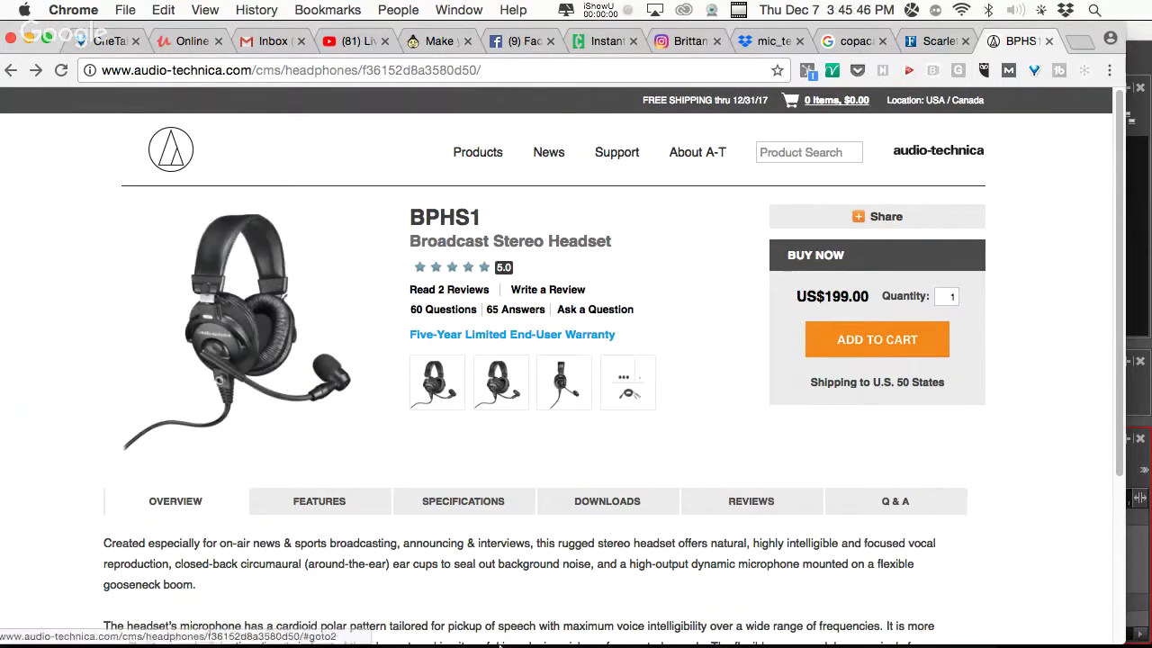
pyautogui.moveTo(666, 644)
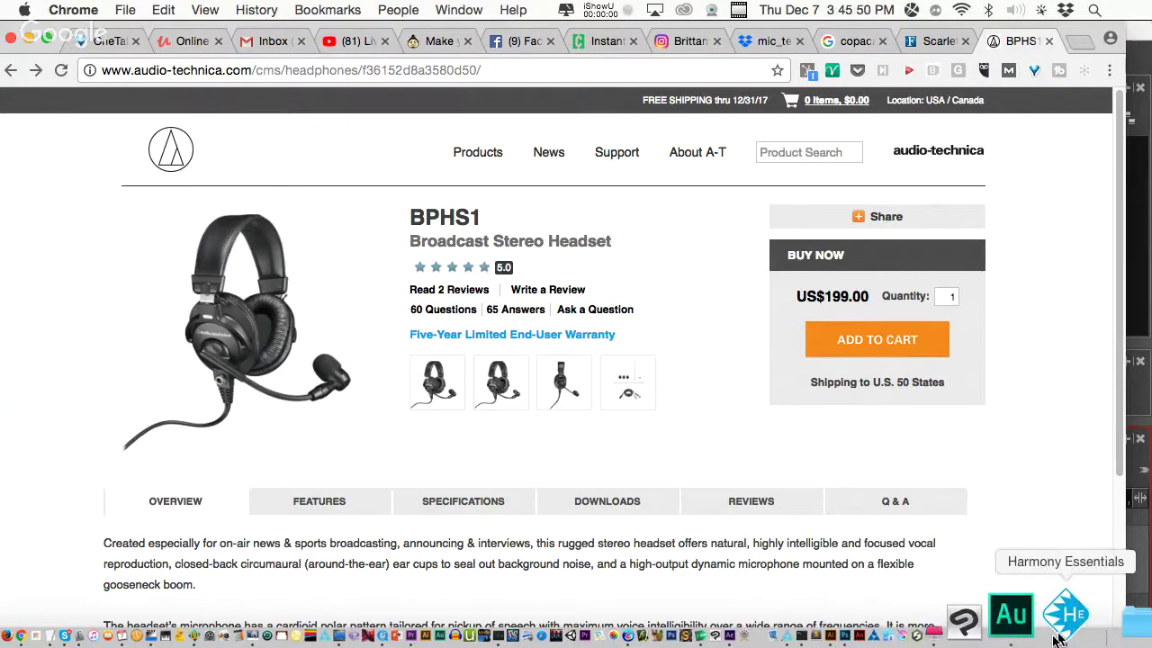
pyautogui.click(1058, 629)
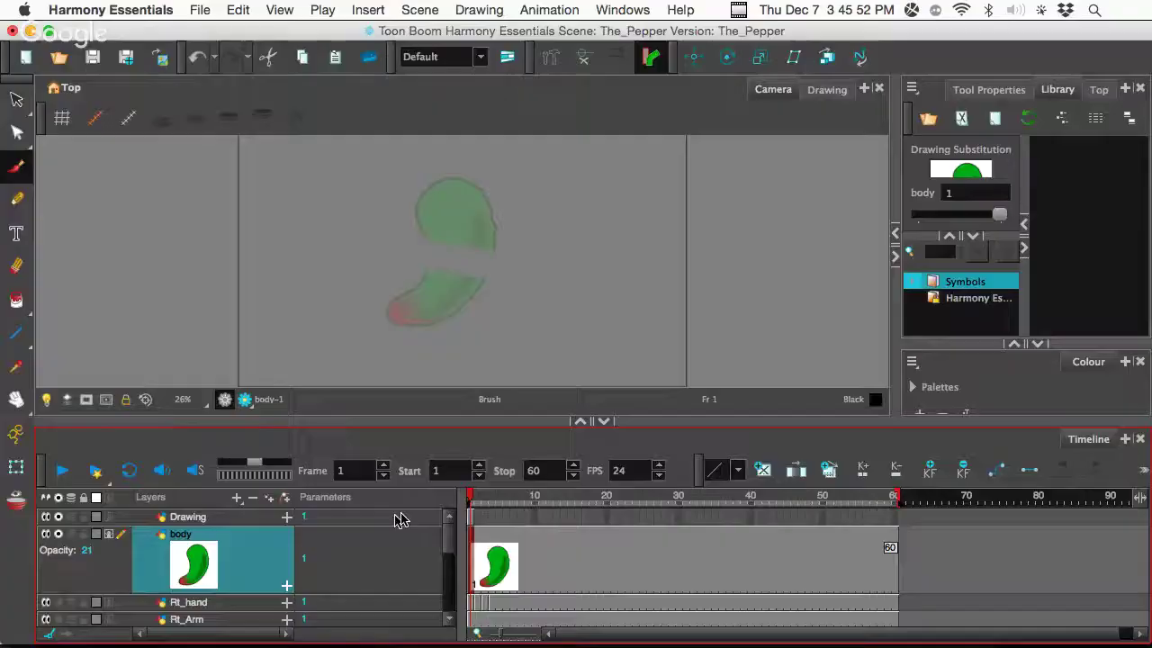
# Add a new drawing layer above the Drawing layer and delete it again
pyautogui.click(246, 517)
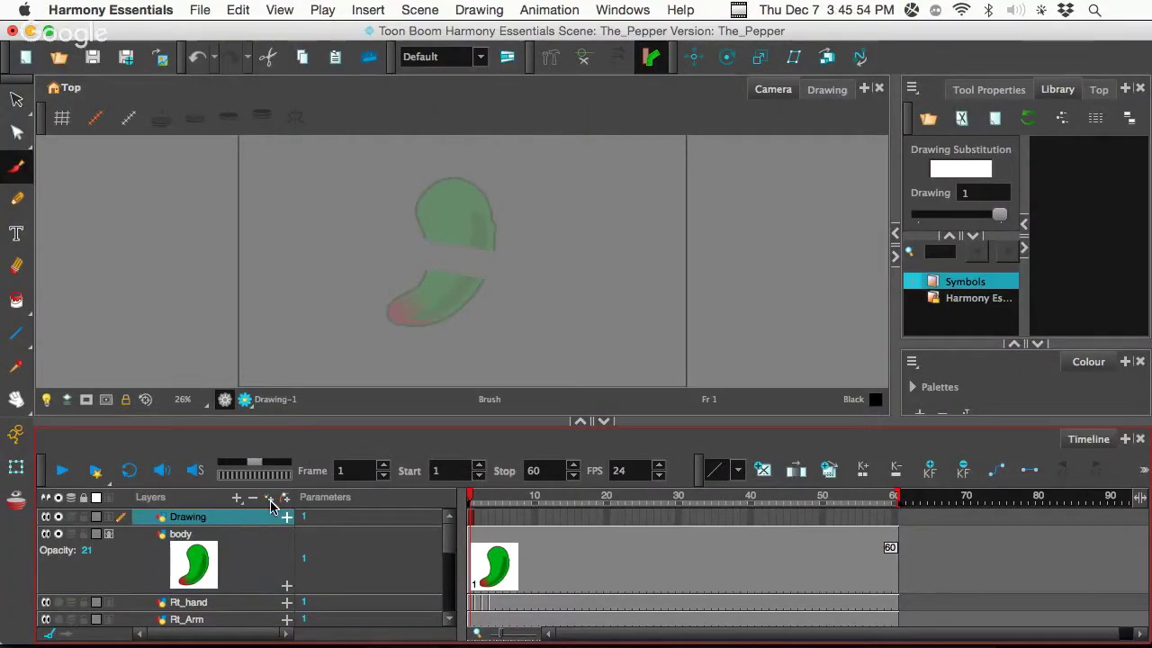
pyautogui.click(270, 501)
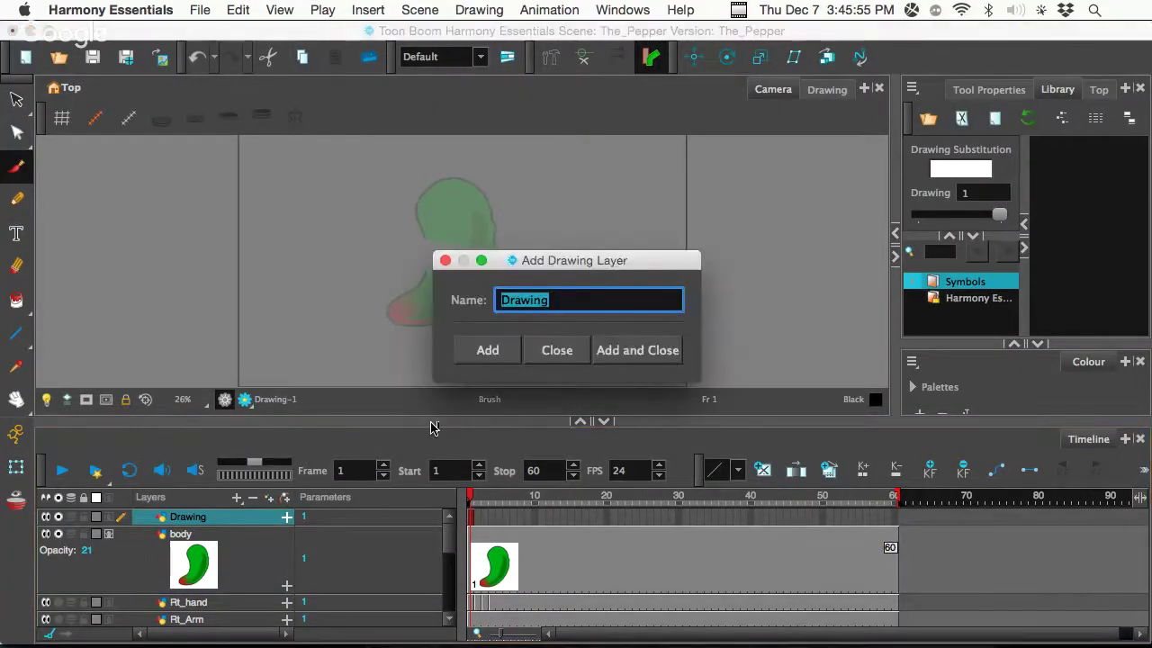
pyautogui.click(615, 356)
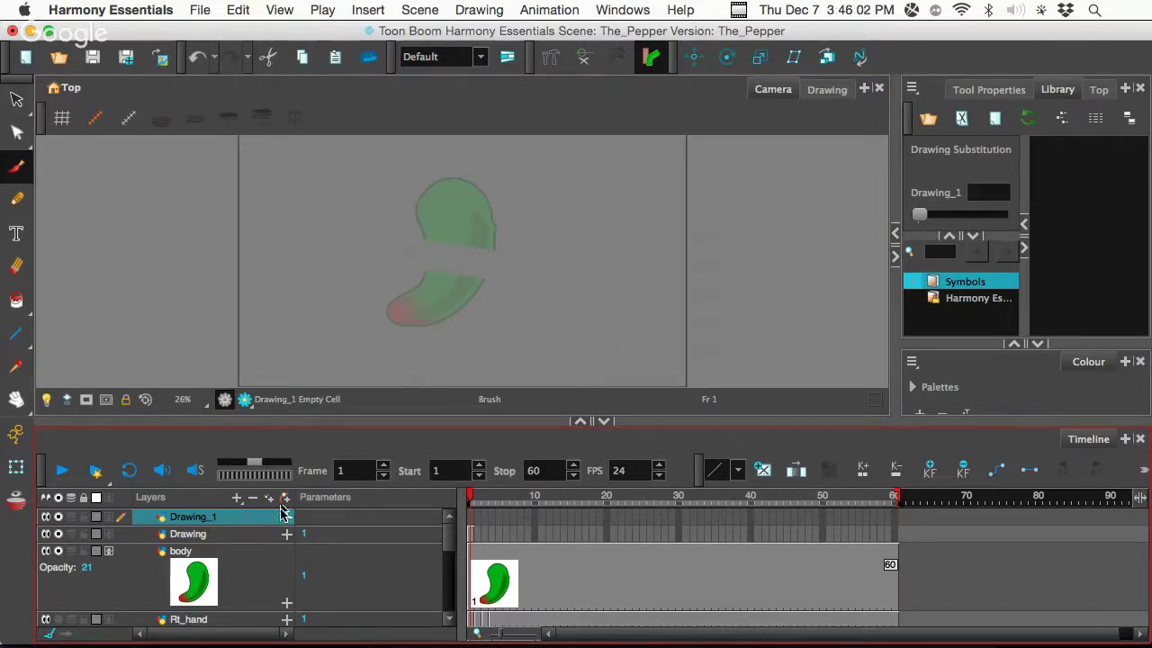
pyautogui.click(253, 497)
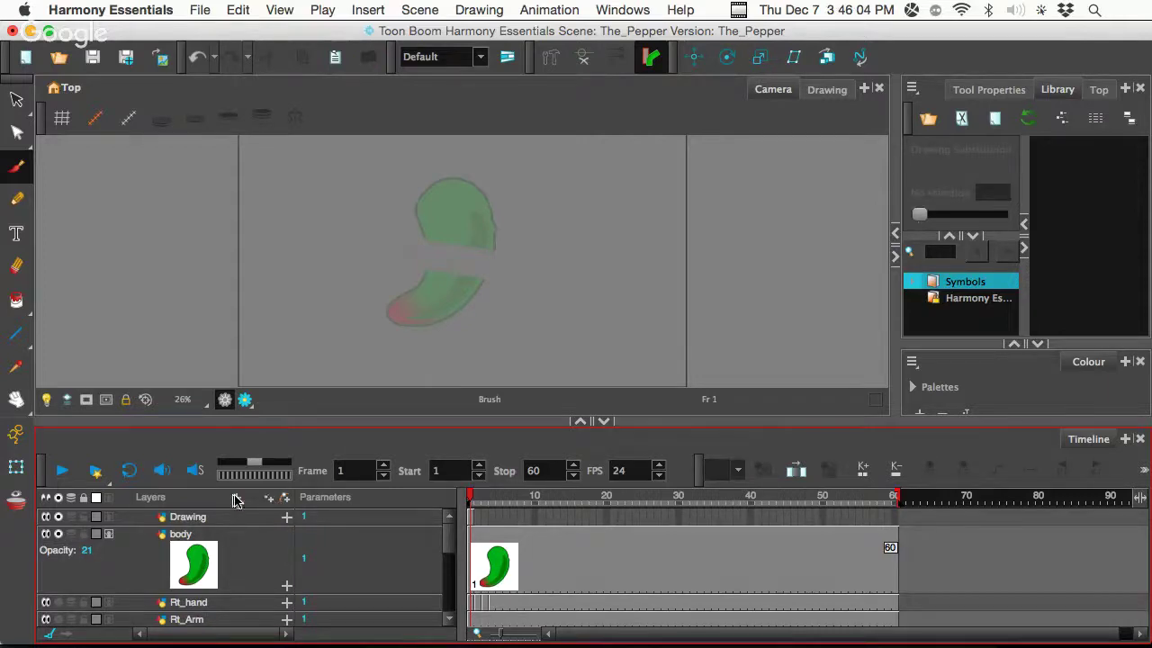
# Add a new drawing layer above the Drawing layer and paste the captured headset picture into it
pyautogui.click(240, 499)
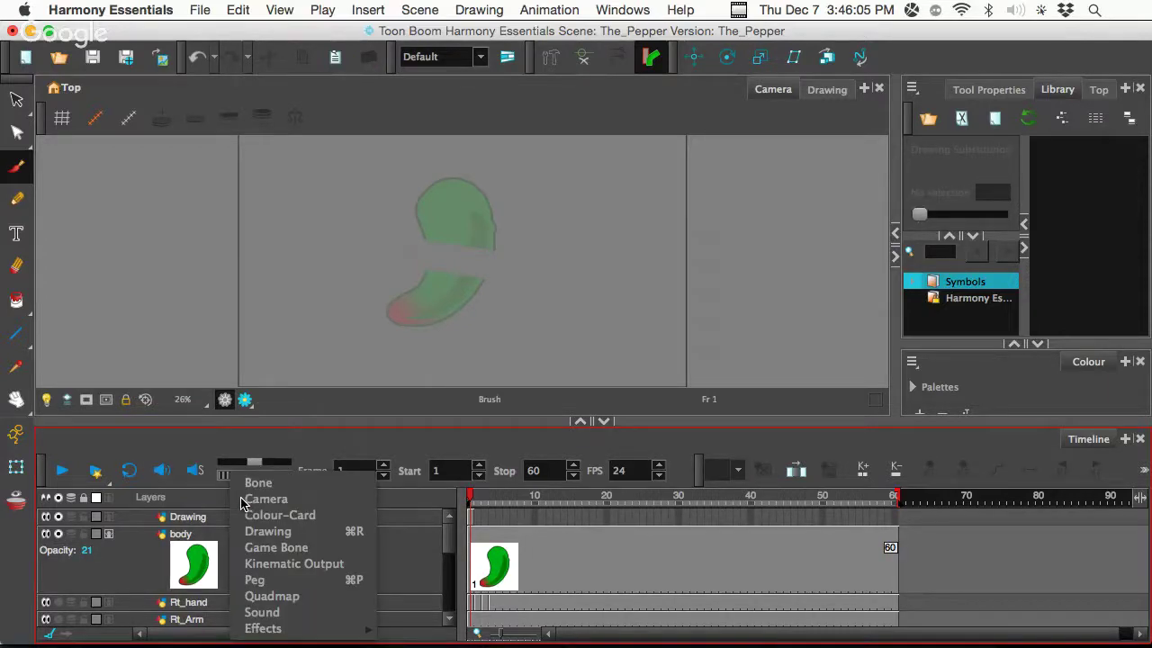
pyautogui.click(273, 533)
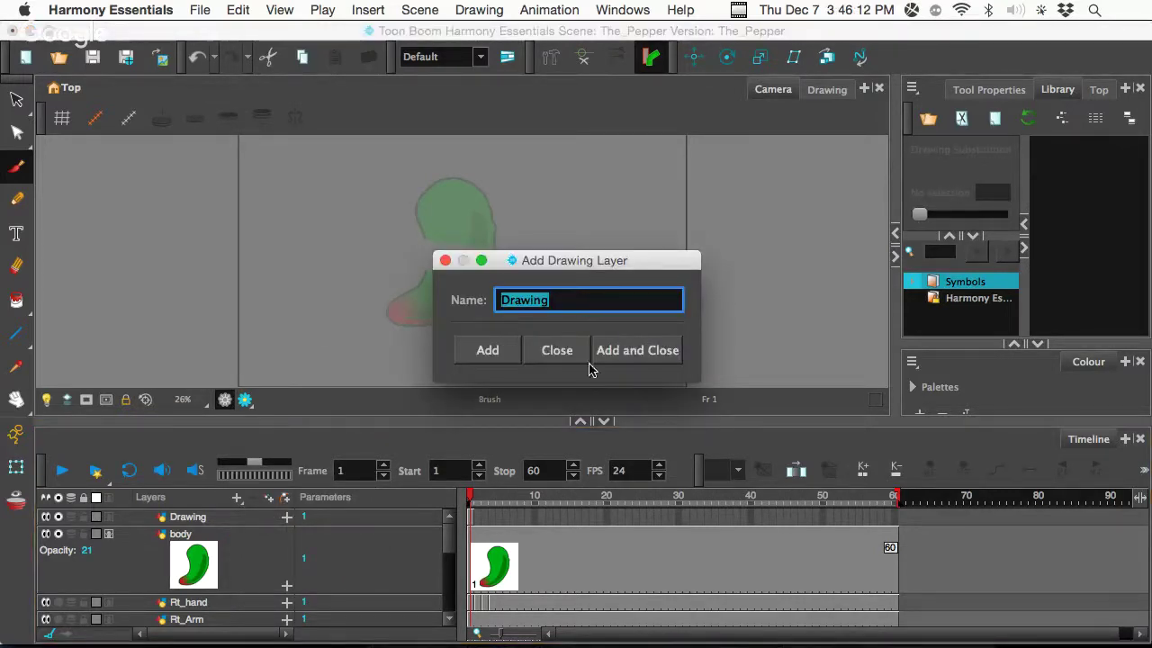
pyautogui.click(601, 354)
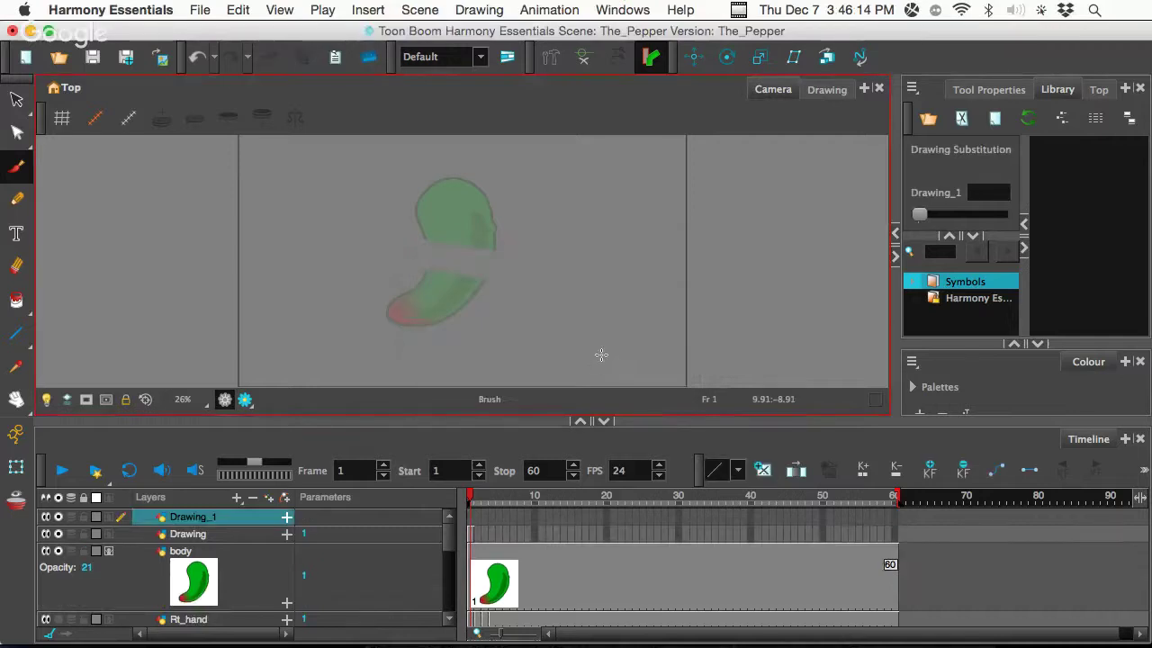
pyautogui.press('super+v')
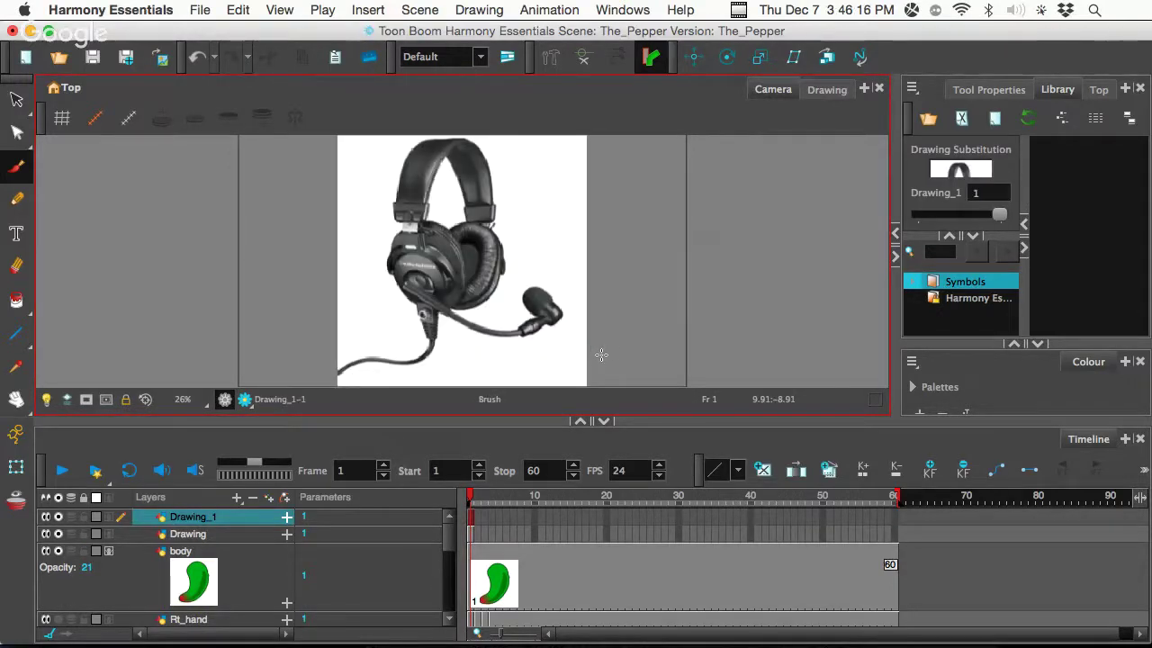
# Paint a short black brush stroke beside the headset in the Drawing view, return to the Camera view, and select the headset's layer
pyautogui.click(809, 94)
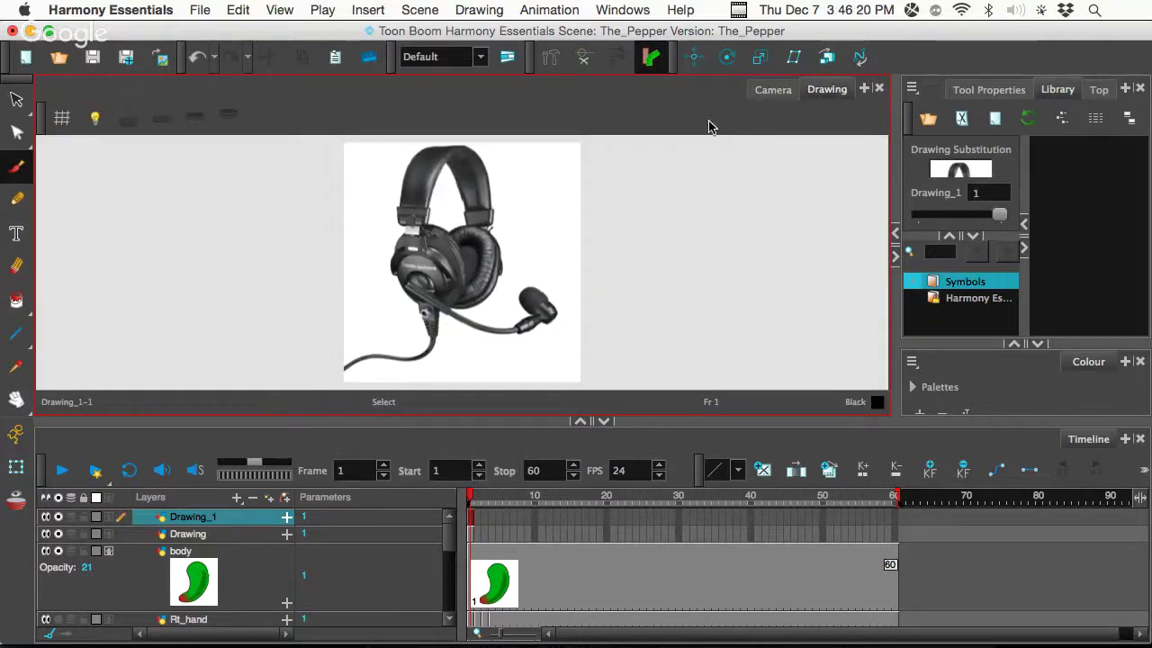
pyautogui.moveTo(541, 205); pyautogui.dragTo(510, 225)
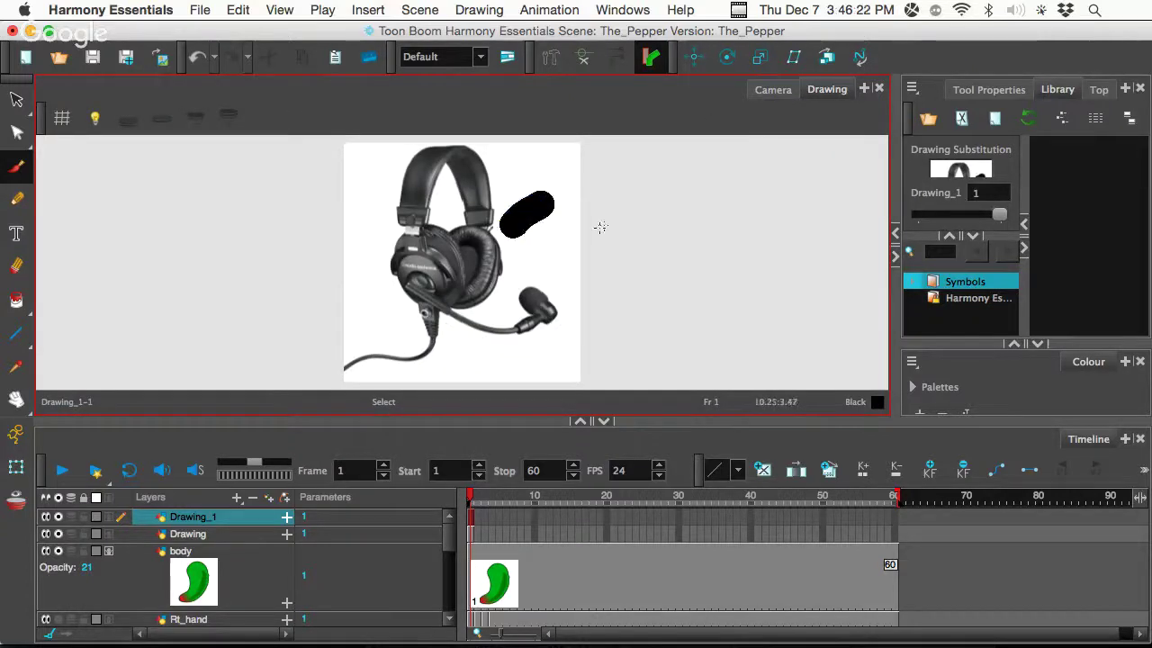
pyautogui.click(769, 91)
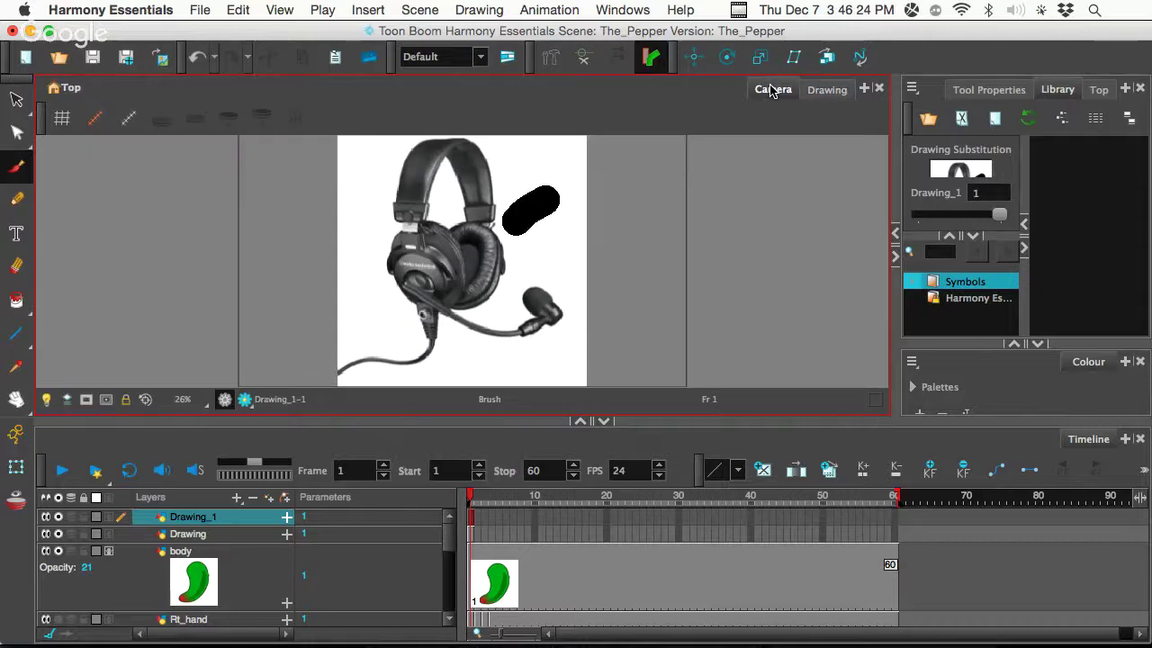
pyautogui.click(218, 517)
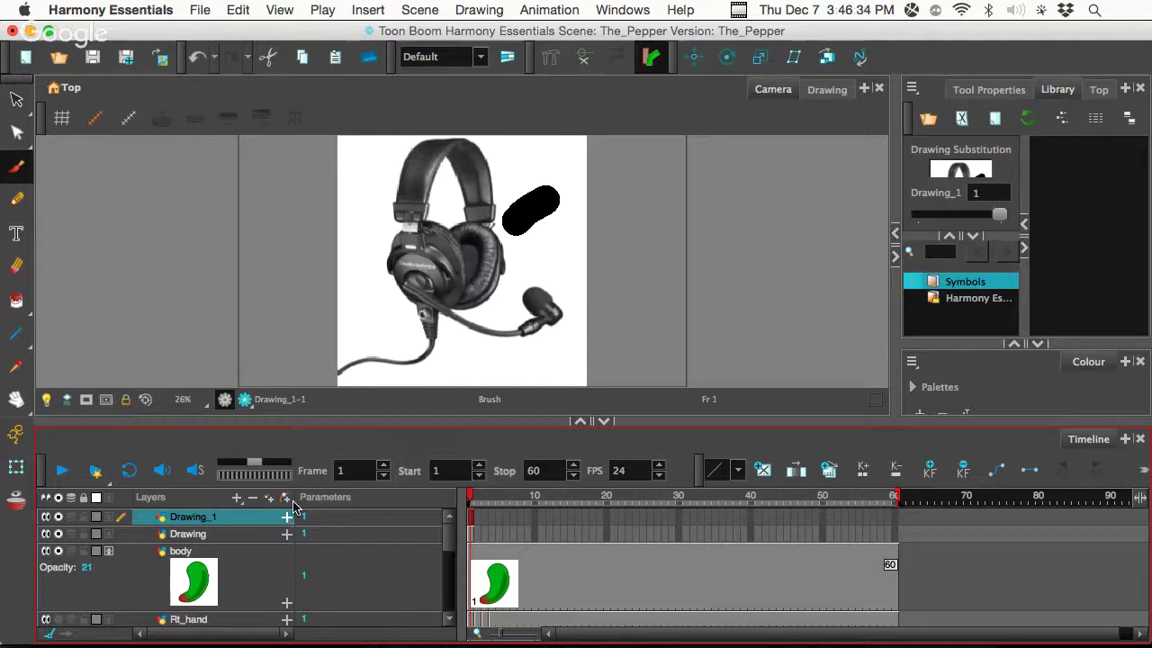
# Switch to Chrome and bring the Google Hangouts window to the front
pyautogui.moveTo(455, 644)
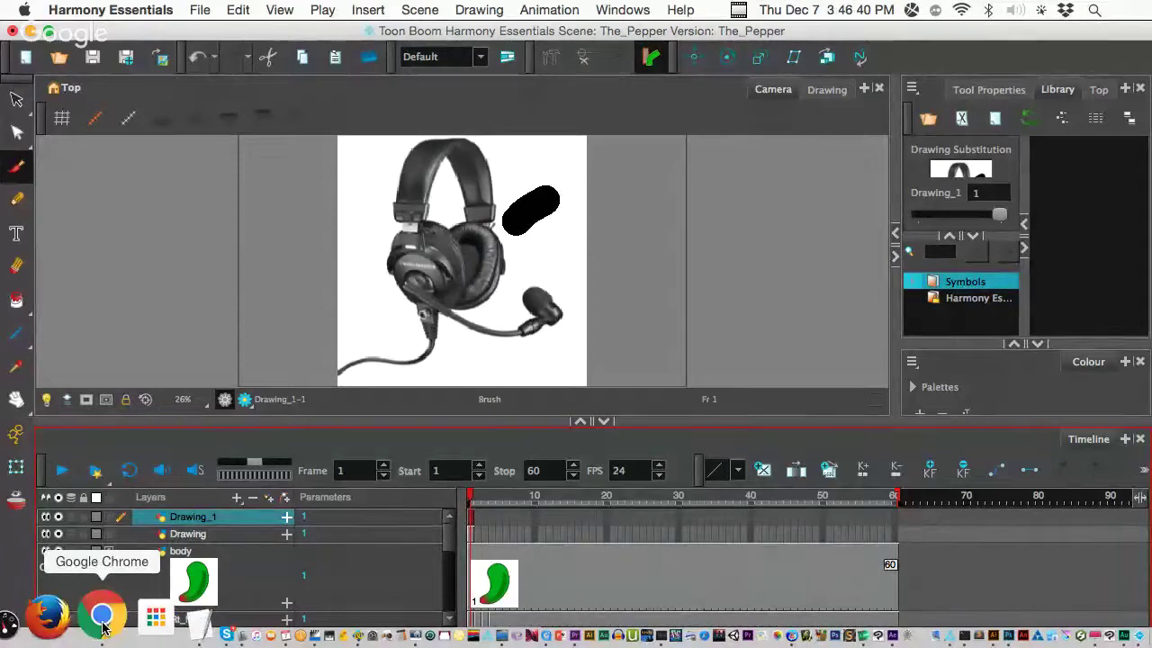
pyautogui.click(101, 619)
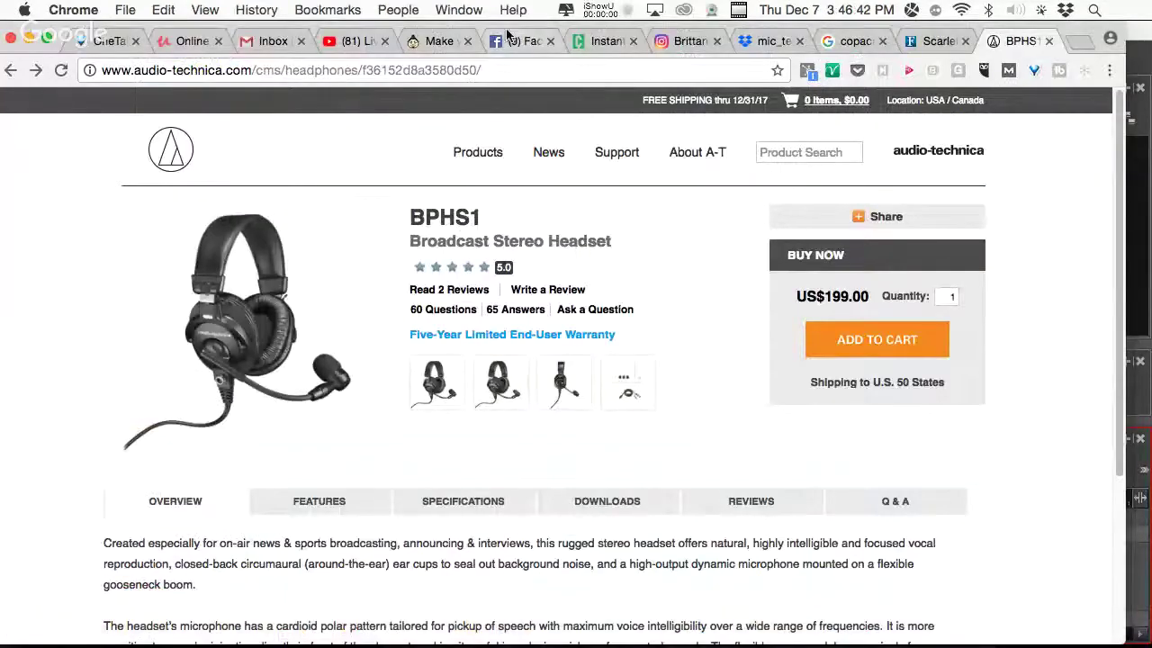
pyautogui.click(461, 9)
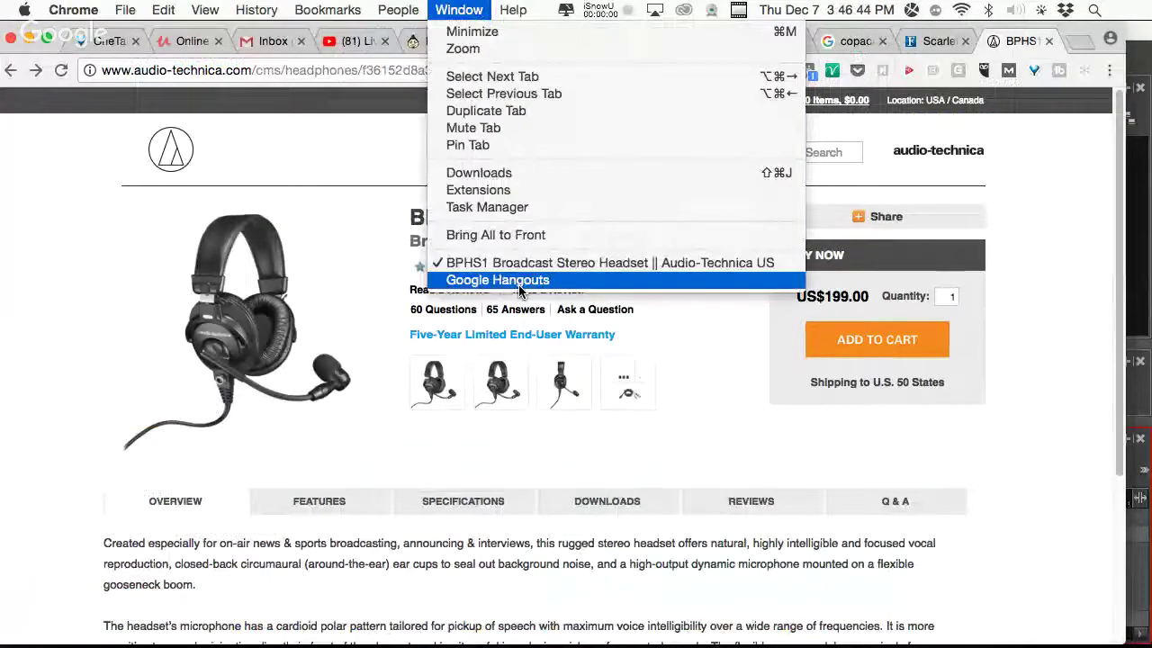
pyautogui.click(520, 284)
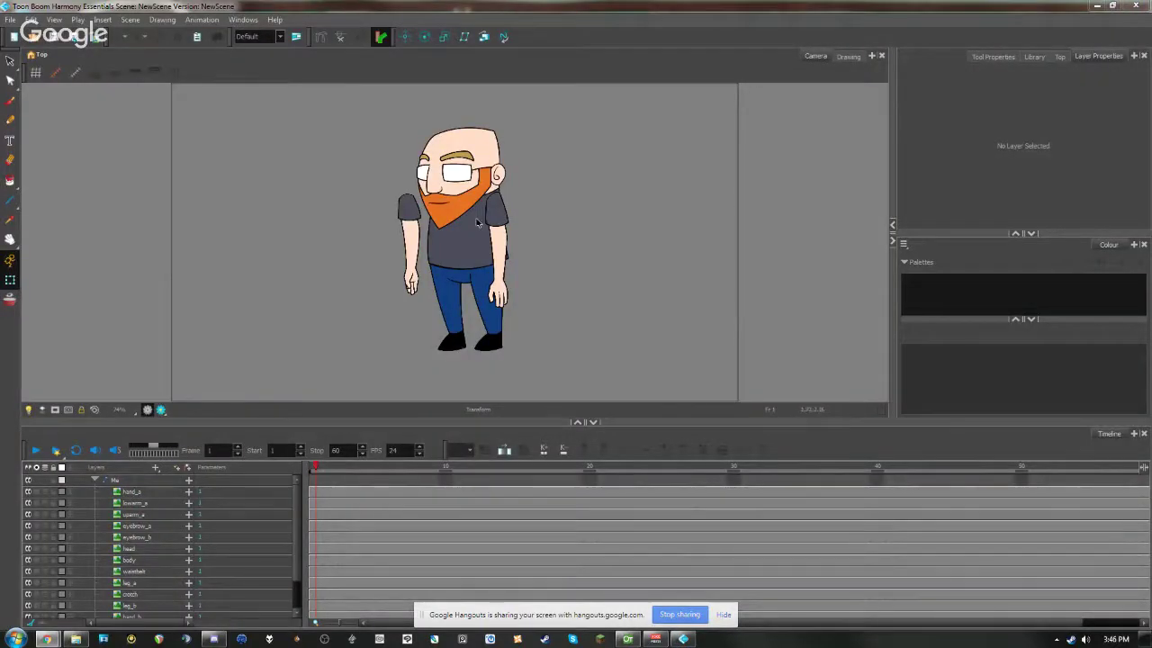
# Show the thumbnails of the hand_a layer and lower its opacity so the character's hand is semi-transparent
pyautogui.scroll(3, 443, 268)
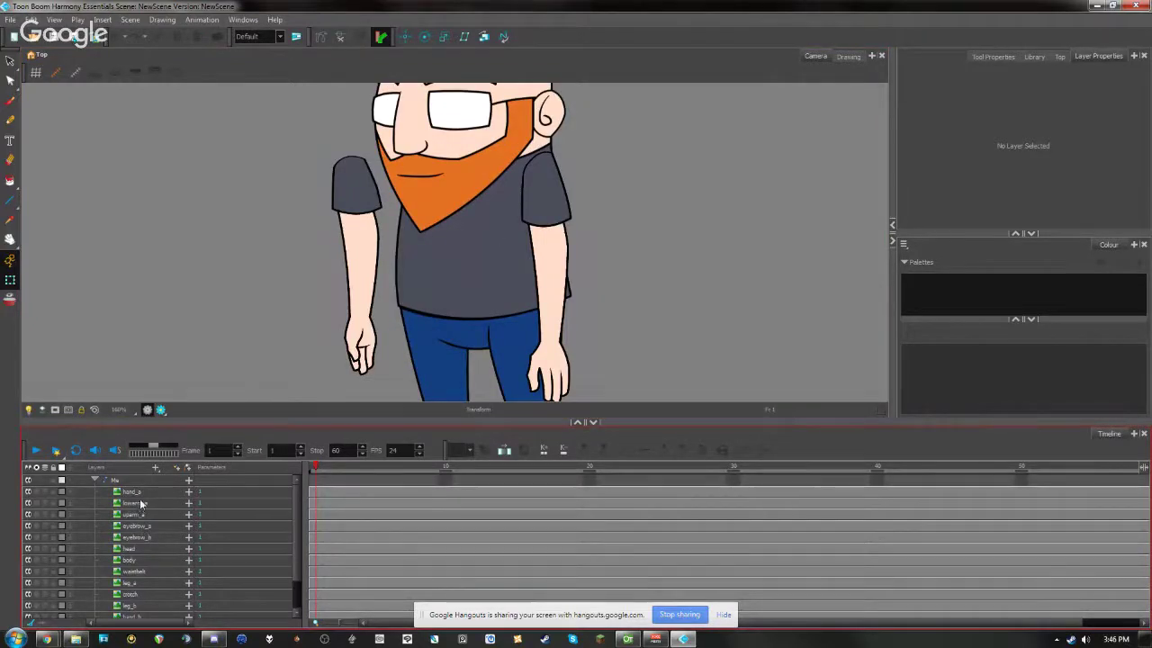
pyautogui.click(140, 495)
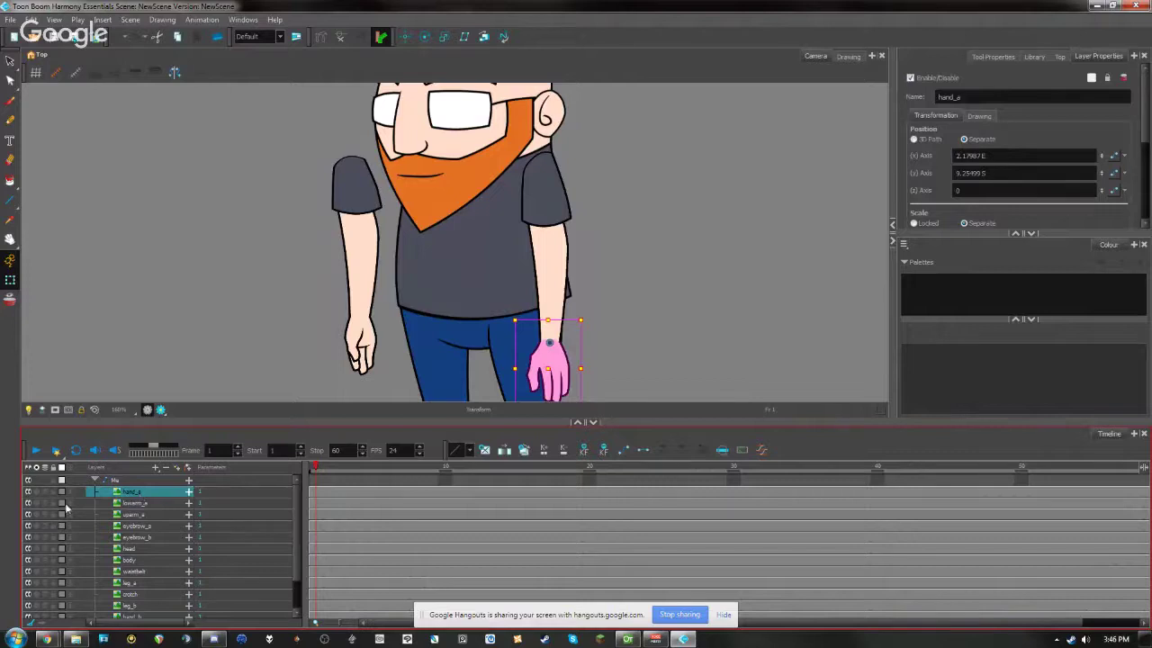
pyautogui.click(69, 495)
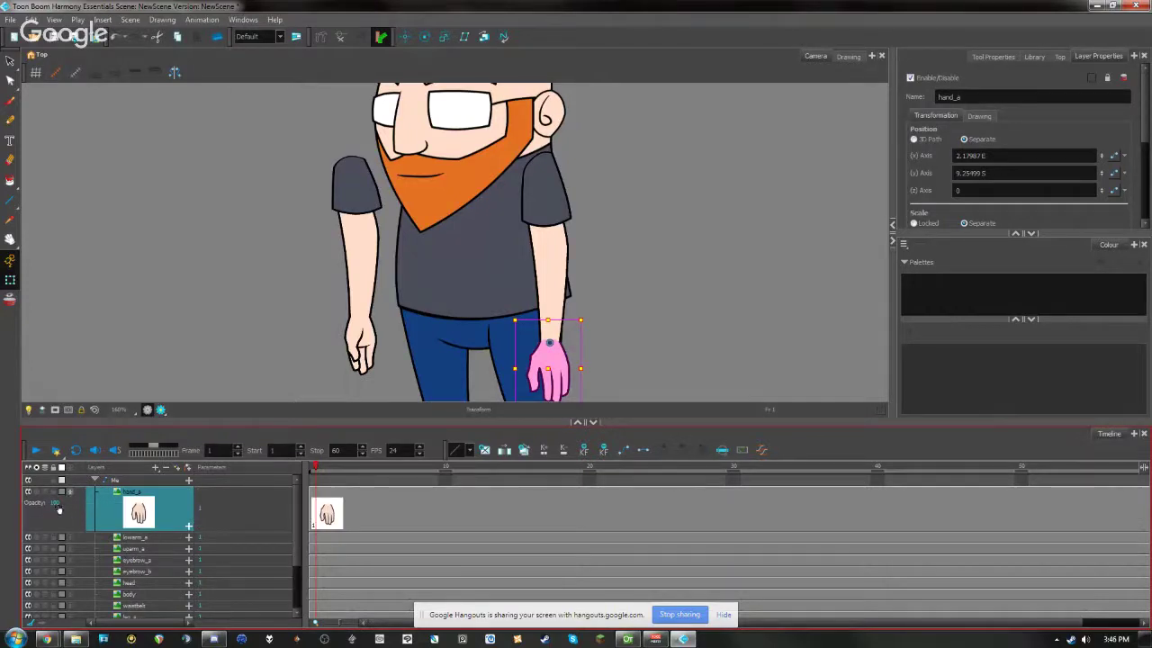
pyautogui.moveTo(34, 503); pyautogui.dragTo(31, 503)
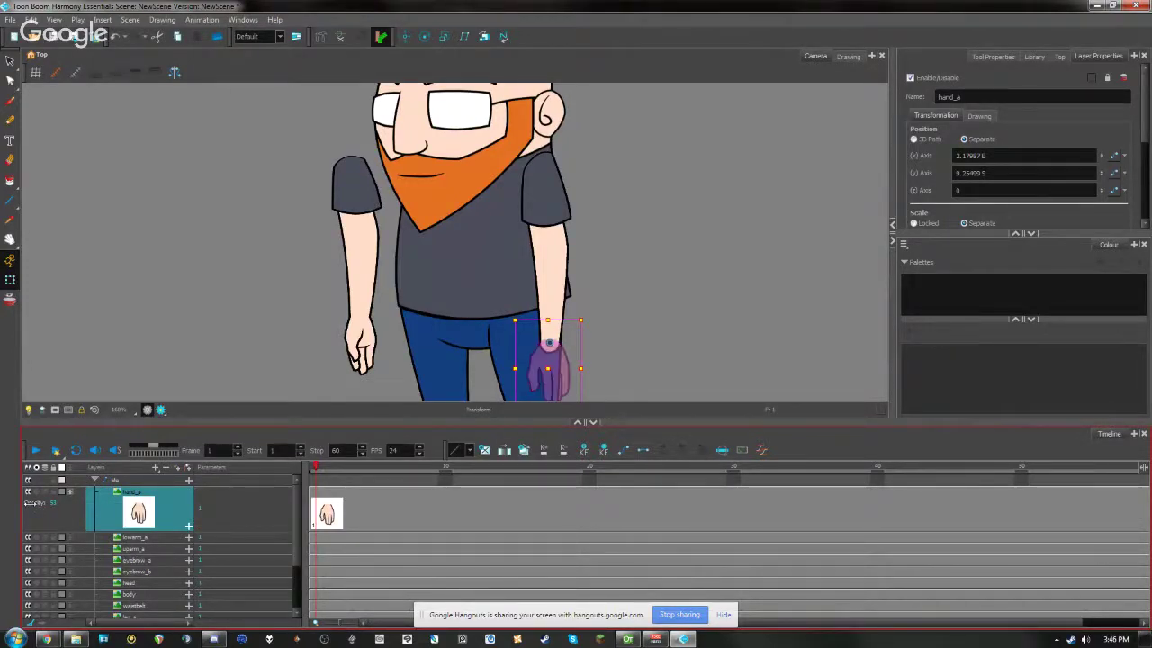
# Examine how the semi-transparent hand overlaps the wrist and trouser leg at several magnifications in the Camera view
pyautogui.scroll(5, 588, 369)
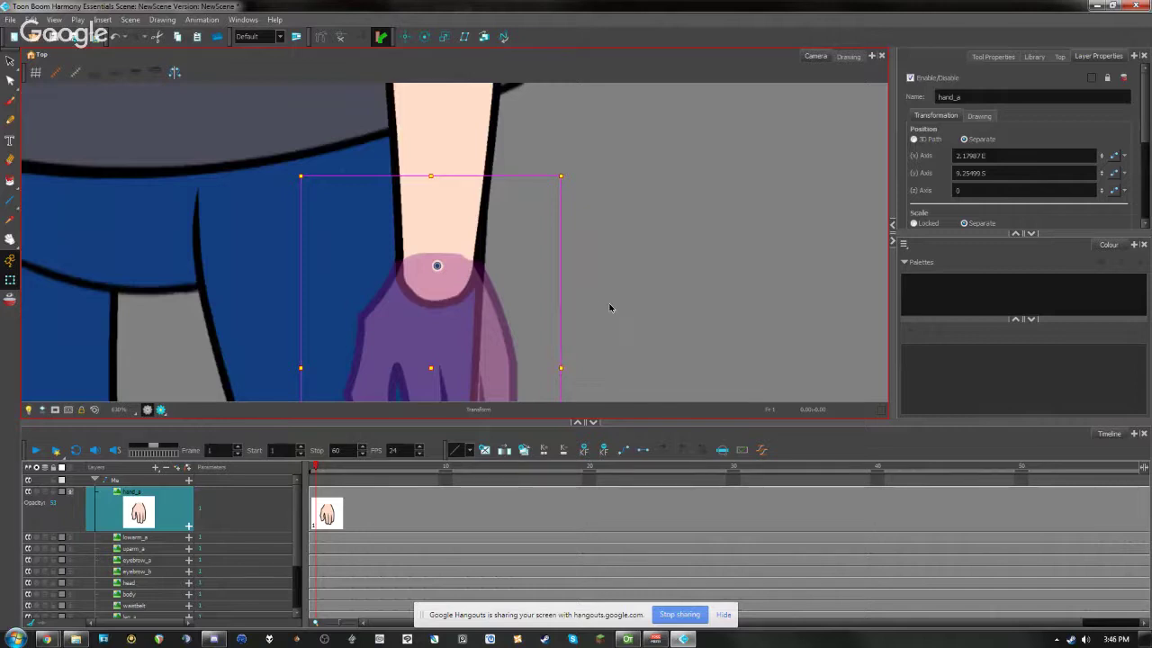
pyautogui.moveTo(600, 314); pyautogui.dragTo(675, 244)
pyautogui.hotkey('shift', 't')
pyautogui.scroll(-5, 663, 234)
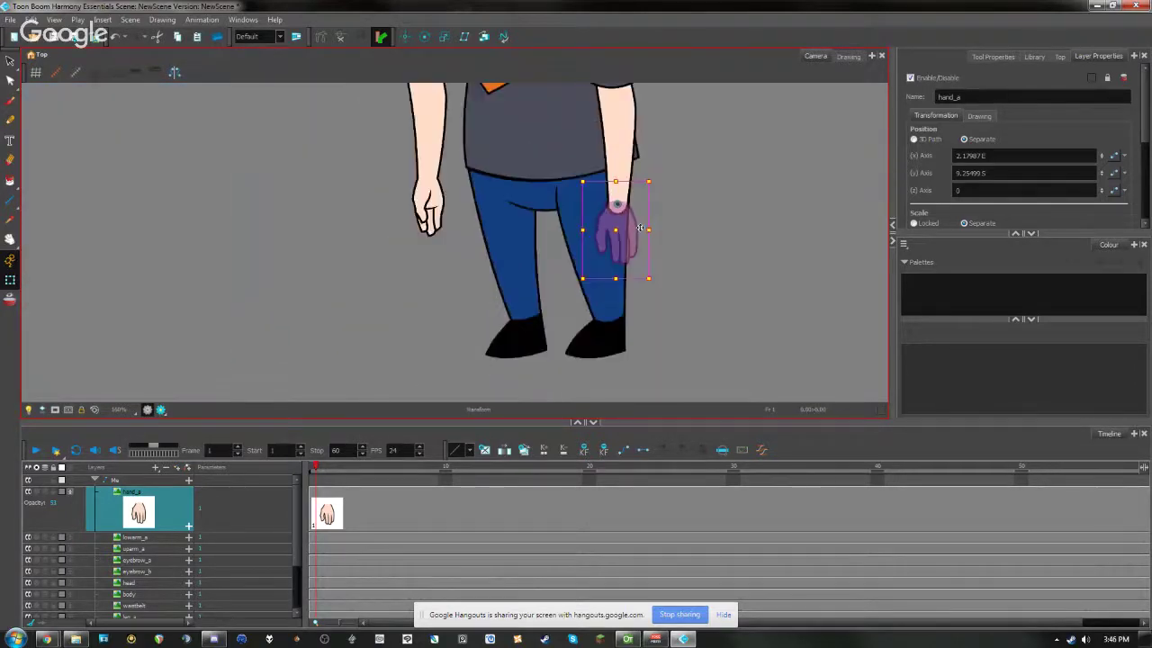
pyautogui.scroll(7, 640, 228)
pyautogui.press('space')
pyautogui.moveTo(714, 193); pyautogui.dragTo(660, 208)
pyautogui.scroll(-5, 663, 200)
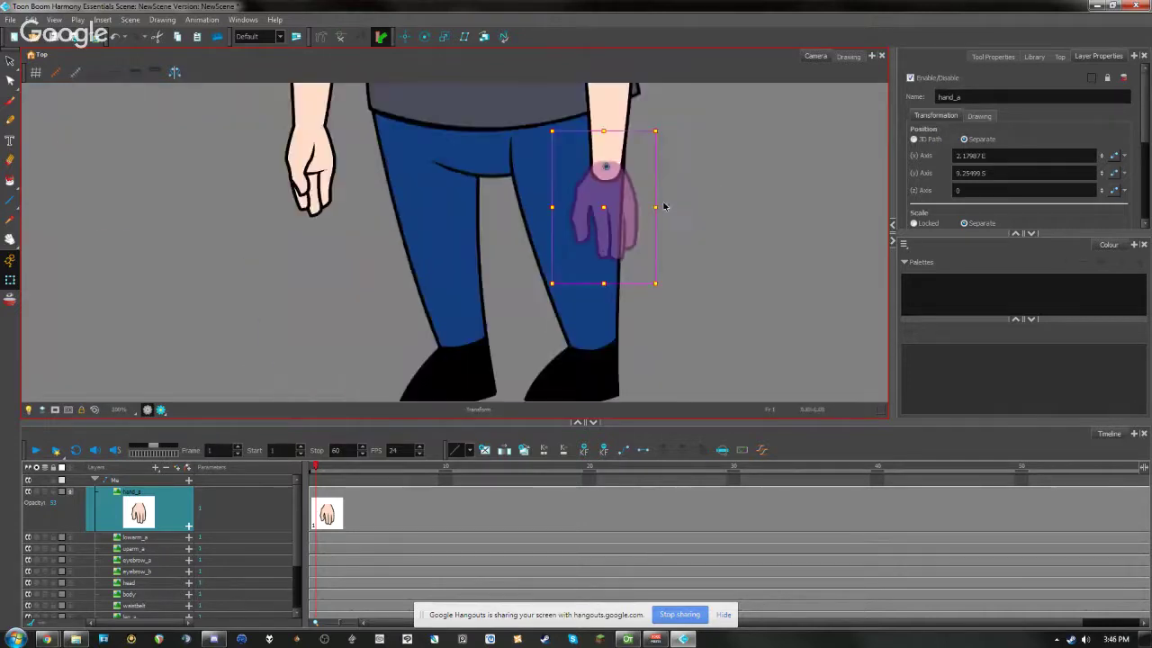
pyautogui.scroll(2, 684, 211)
pyautogui.press('space')
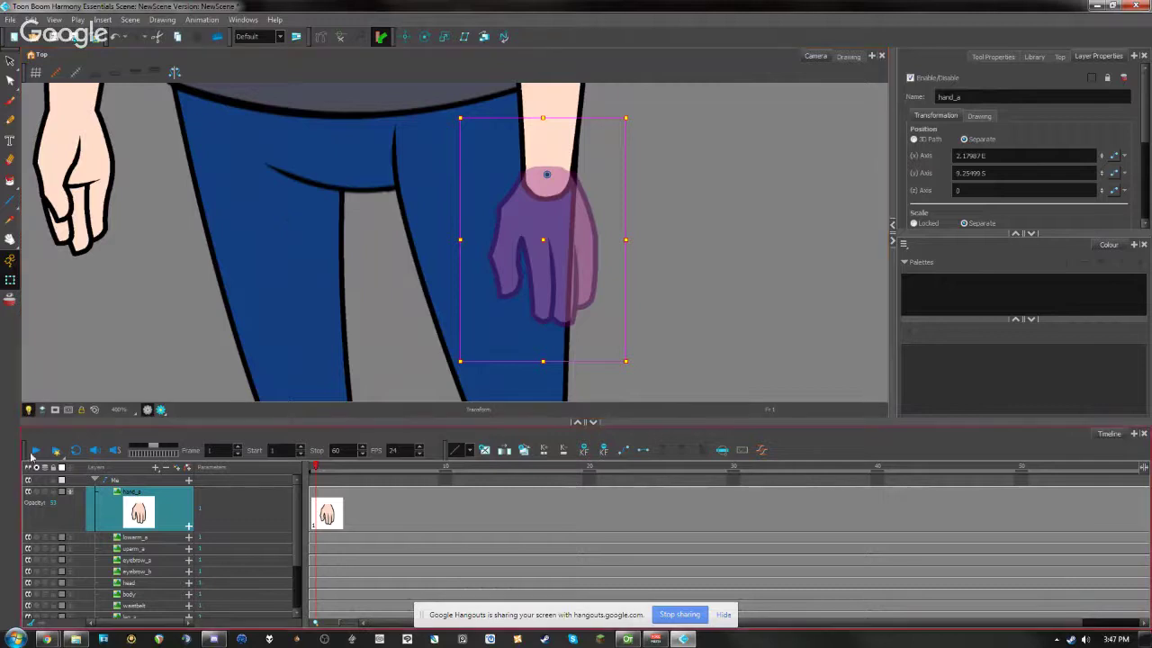
pyautogui.scroll(2, 538, 241)
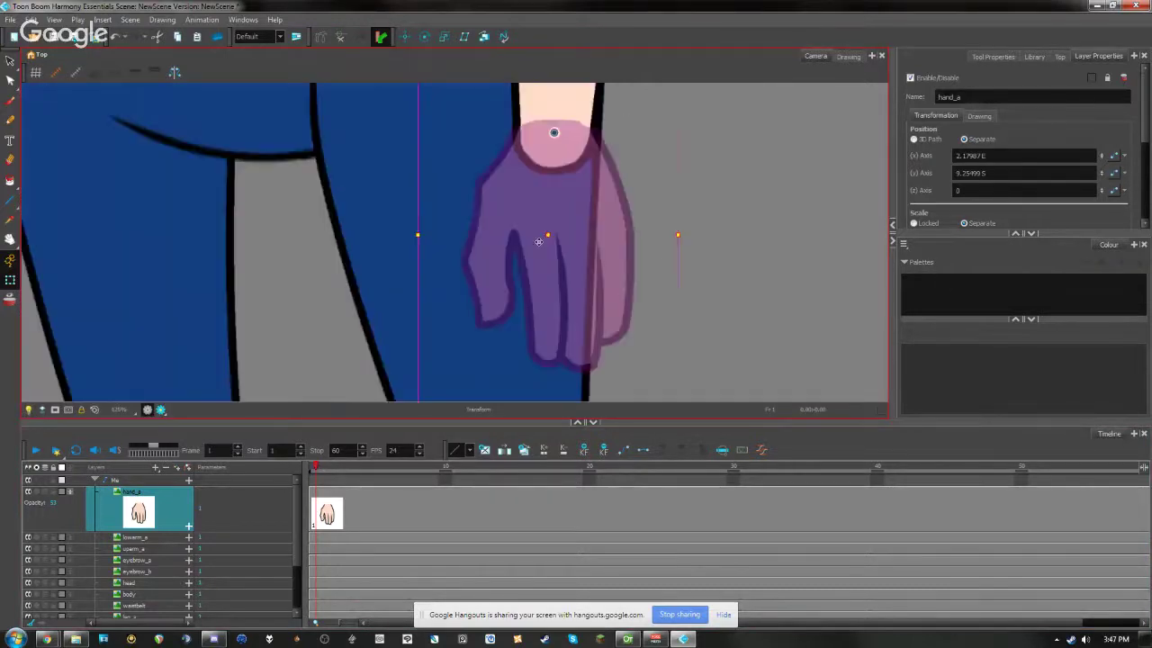
pyautogui.scroll(-3, 597, 219)
pyautogui.scroll(1, 462, 298)
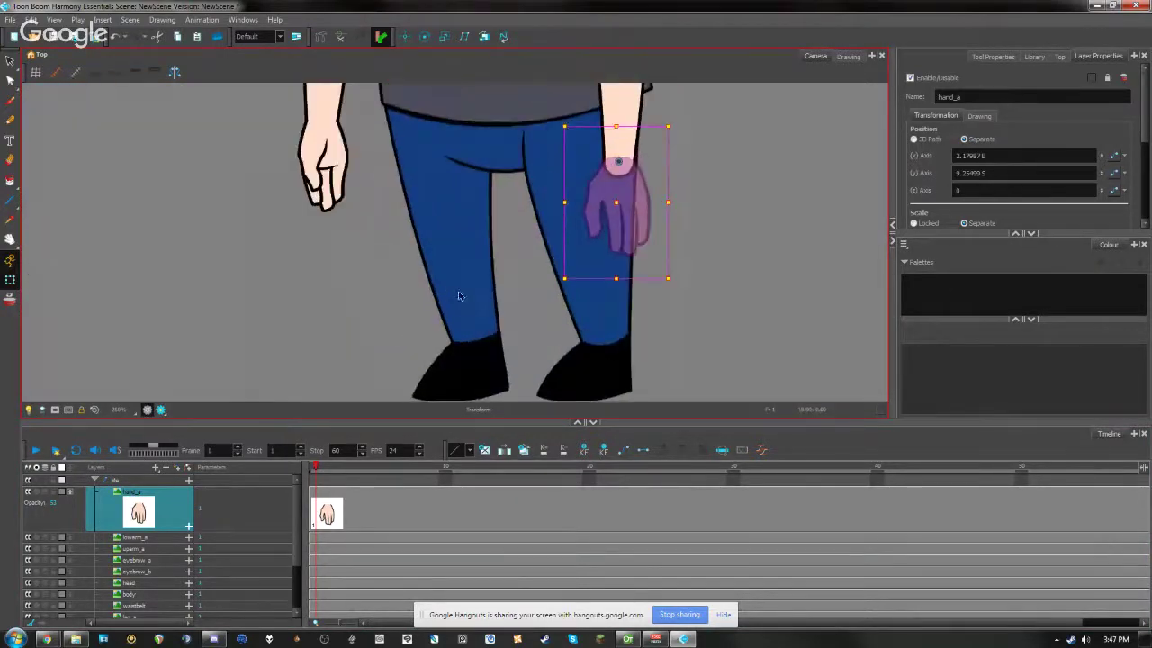
pyautogui.press('space')
pyautogui.moveTo(711, 197); pyautogui.dragTo(603, 270)
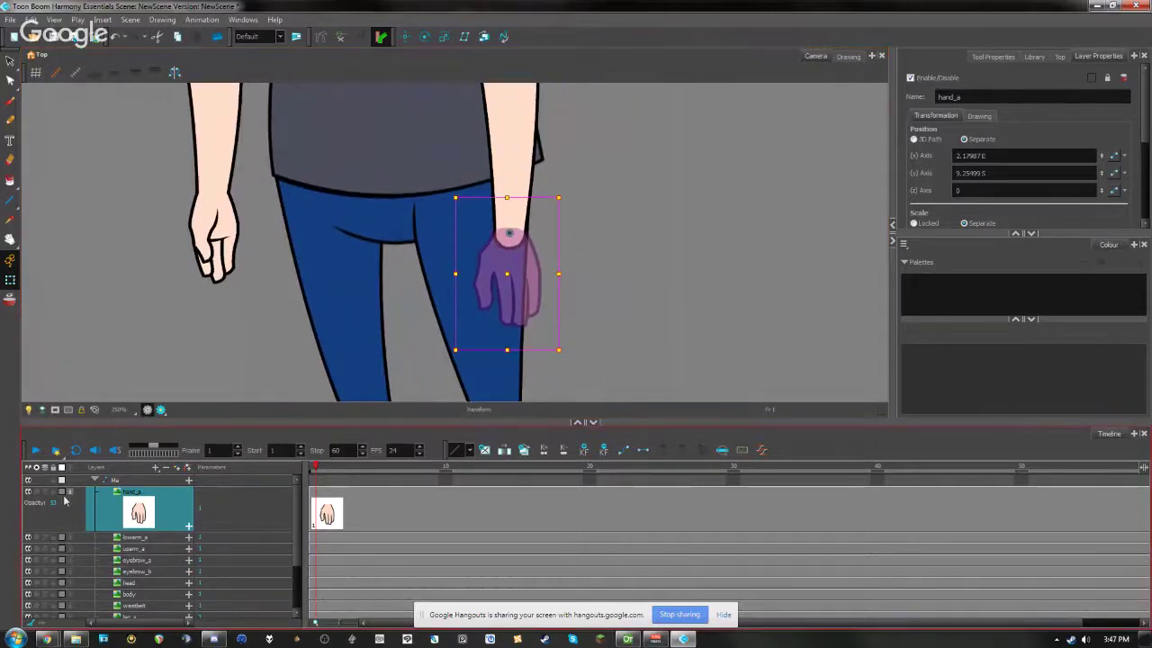
# Restore the hand_a layer to full opacity and select the Persona_Quarter layer below the character's layers
pyautogui.moveTo(52, 502); pyautogui.dragTo(423, 504)
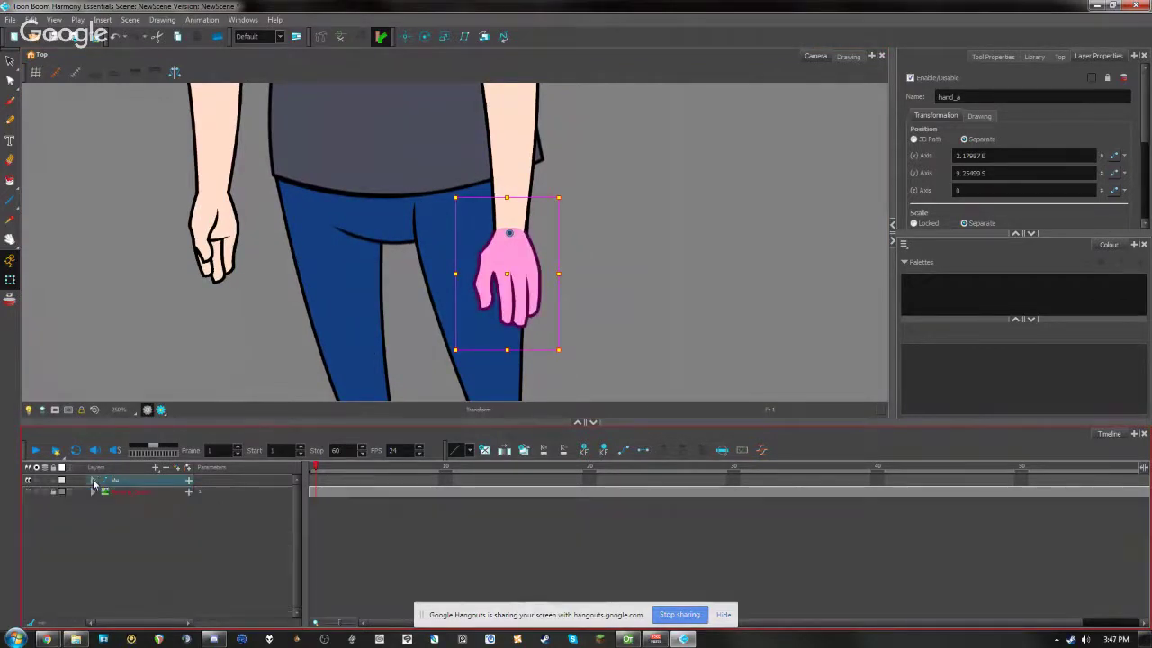
pyautogui.click(96, 493)
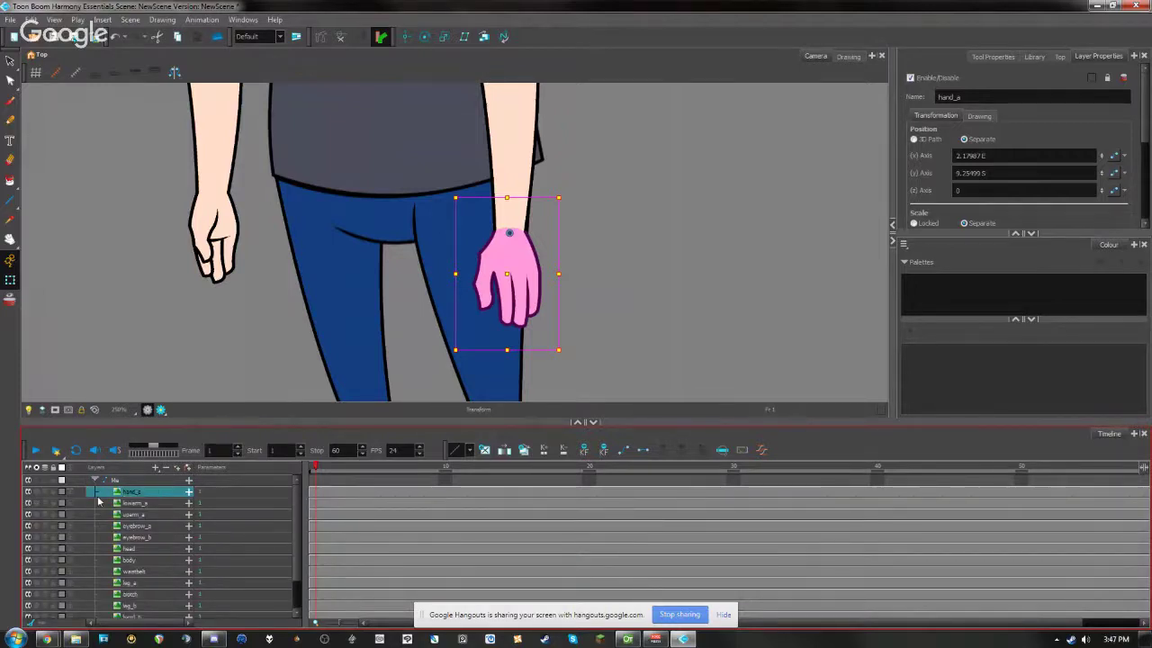
pyautogui.scroll(-3, 95, 540)
pyautogui.click(114, 613)
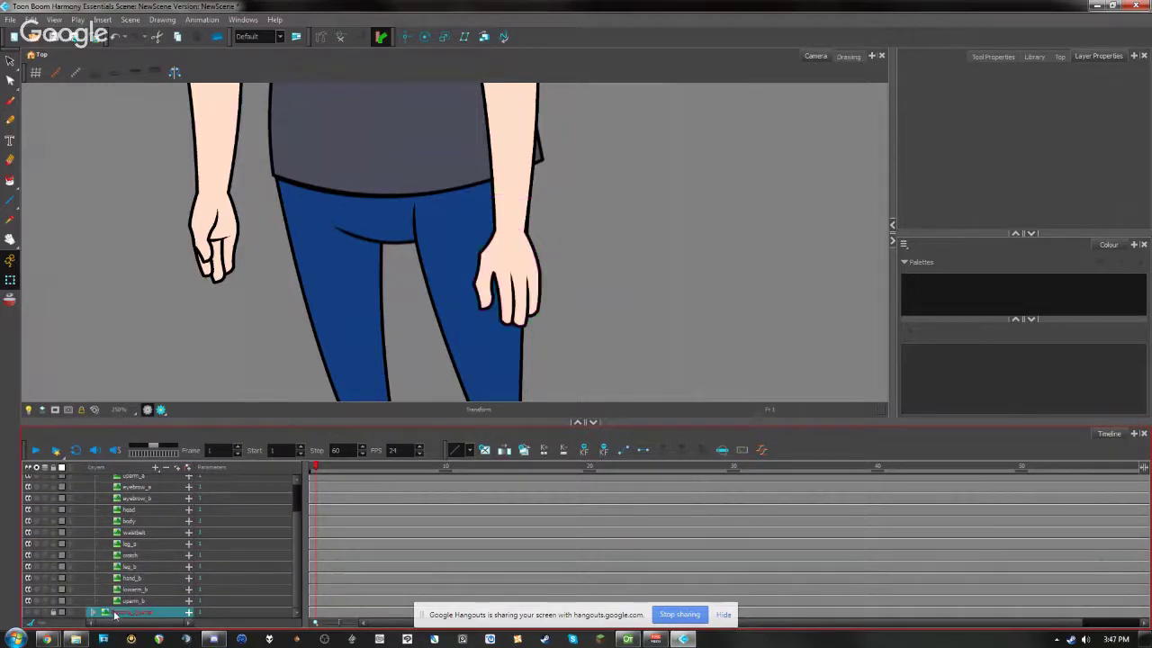
pyautogui.scroll(-5, 358, 290)
pyautogui.scroll(4, 357, 289)
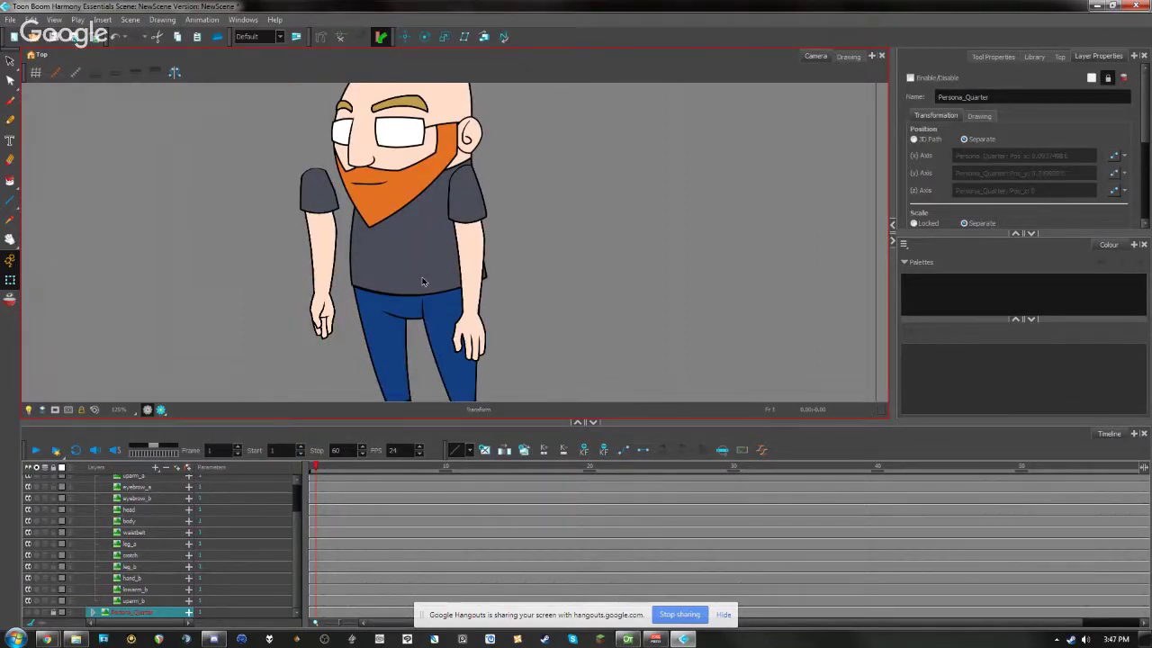
pyautogui.scroll(-4, 423, 282)
pyautogui.scroll(4, 423, 282)
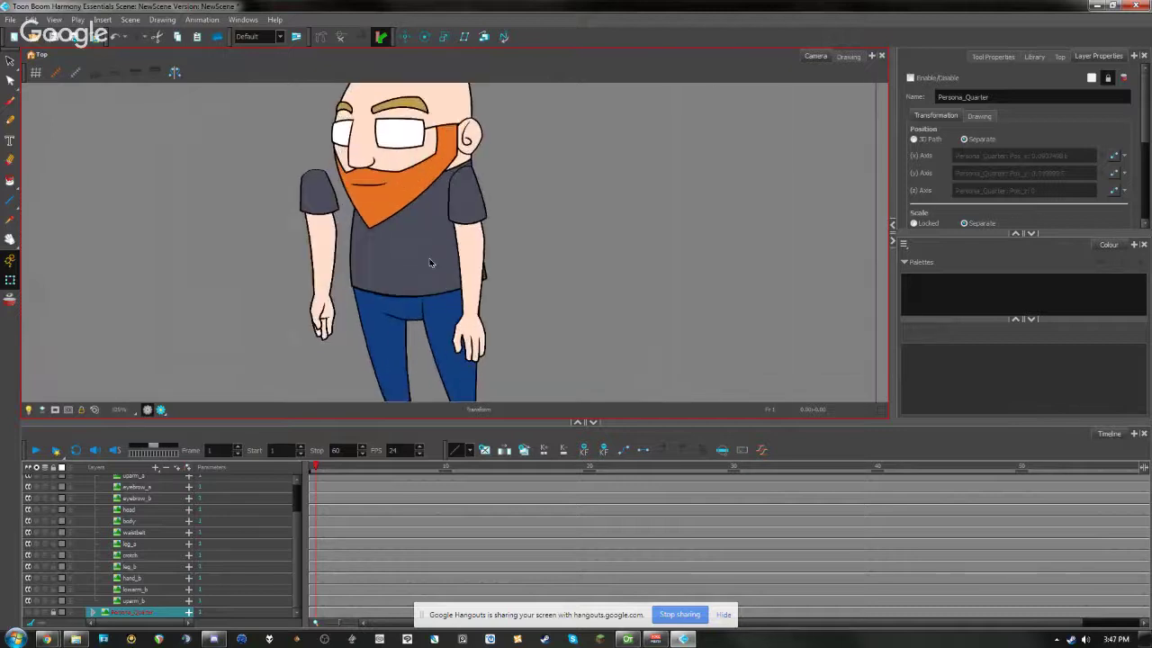
pyautogui.moveTo(428, 262)
pyautogui.mouseDown()
pyautogui.moveTo(454, 248)
pyautogui.moveTo(447, 261)
pyautogui.mouseUp()
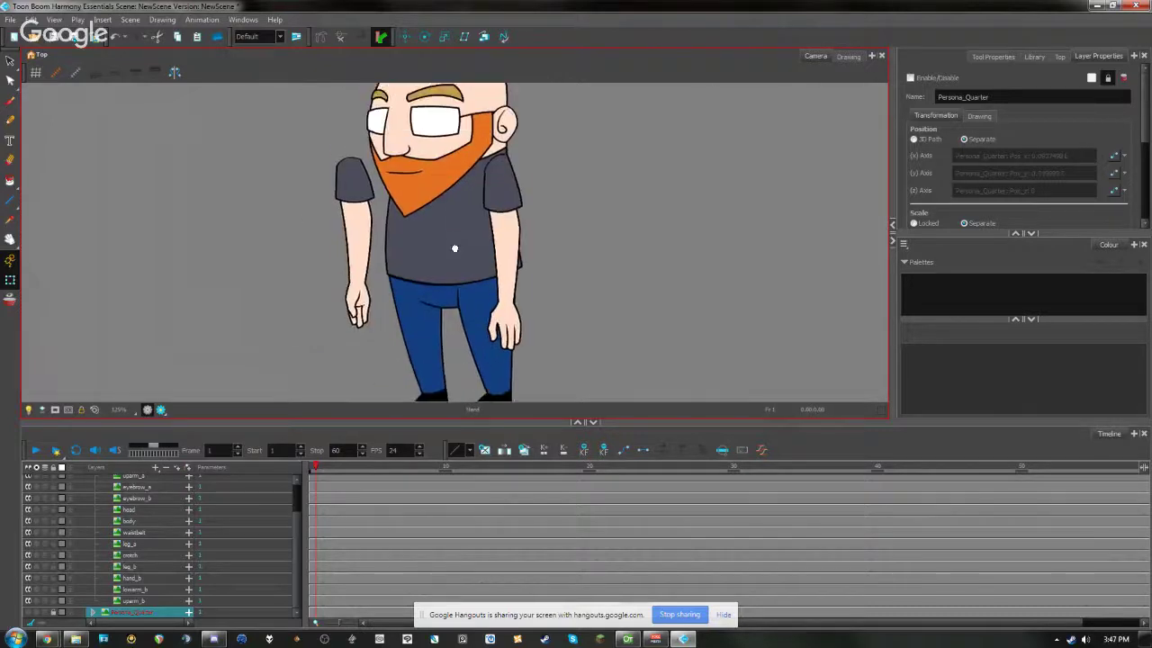
pyautogui.scroll(-4, 443, 259)
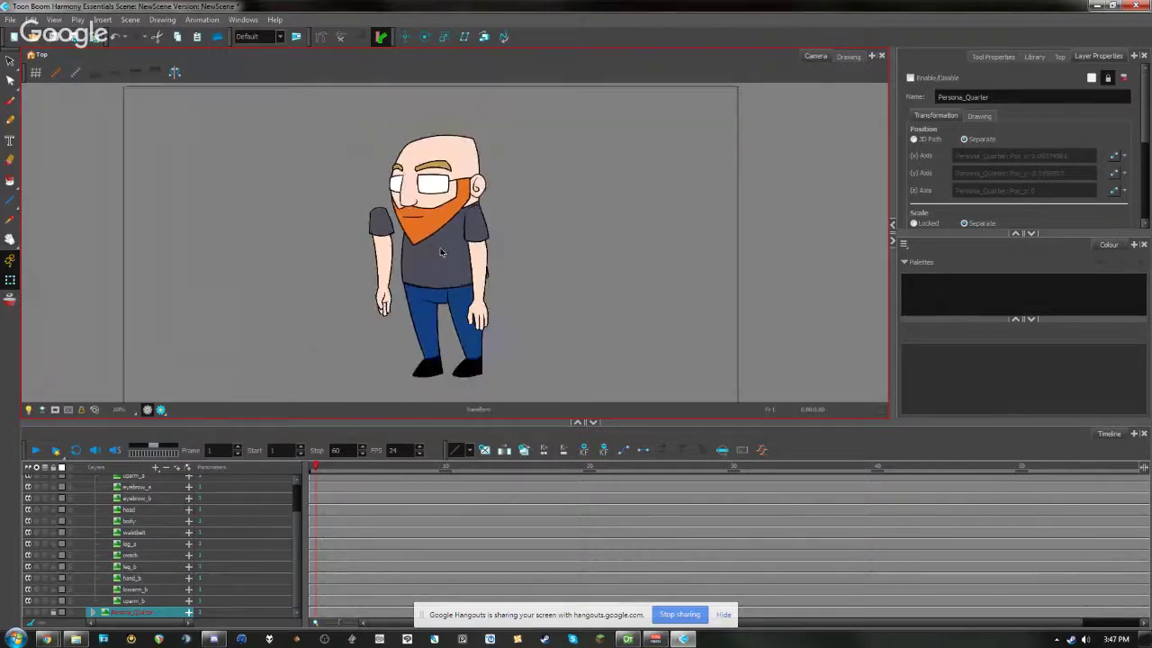
pyautogui.scroll(2, 437, 251)
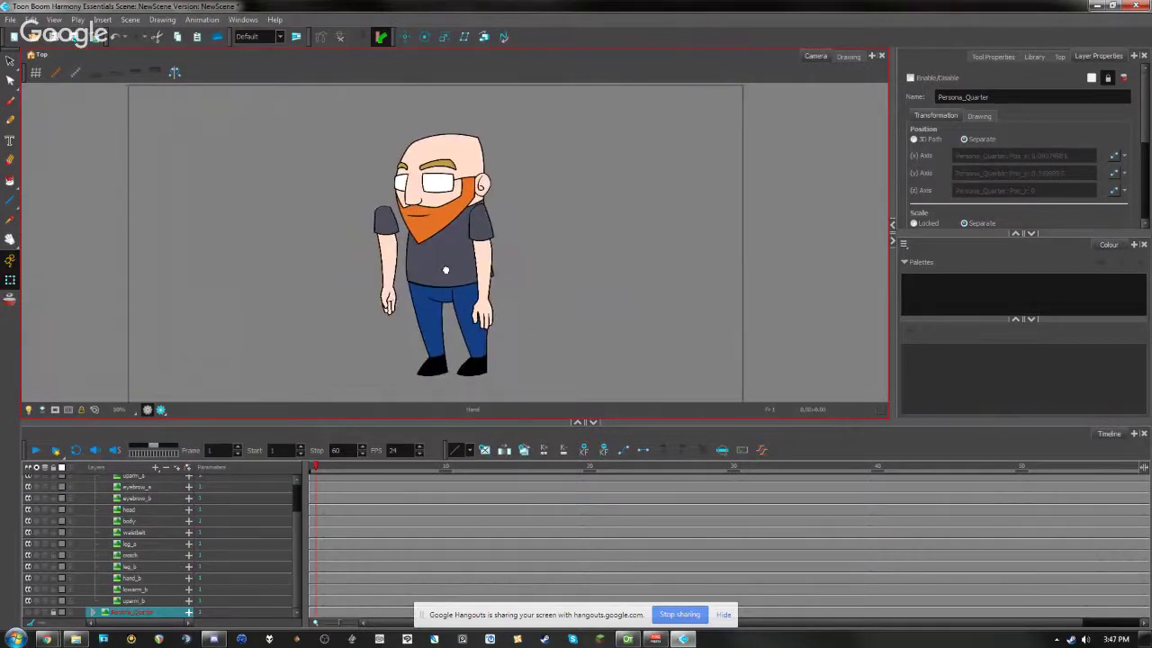
pyautogui.scroll(2, 141, 519)
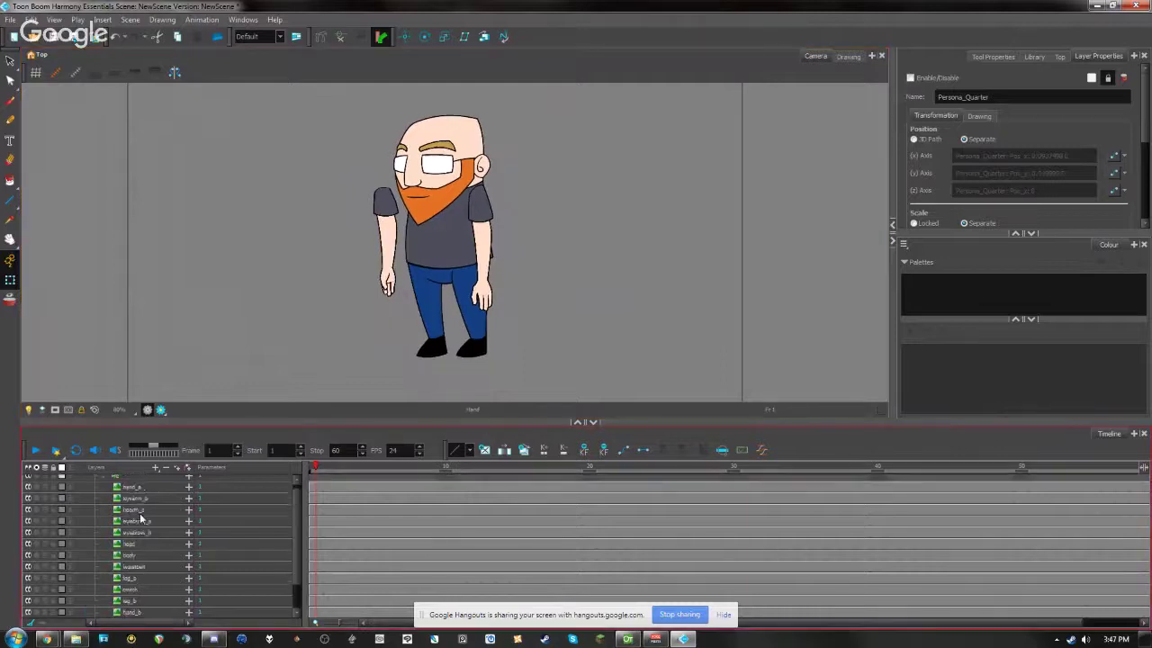
pyautogui.scroll(1, 142, 519)
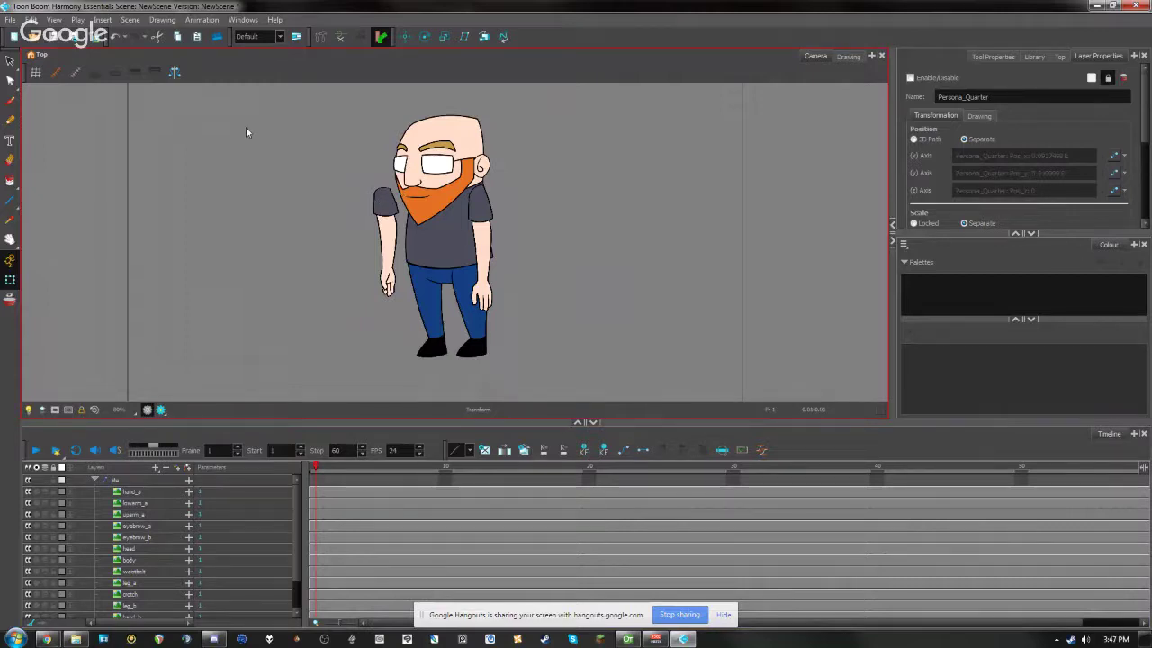
pyautogui.scroll(-3, 289, 184)
pyautogui.scroll(1, 288, 184)
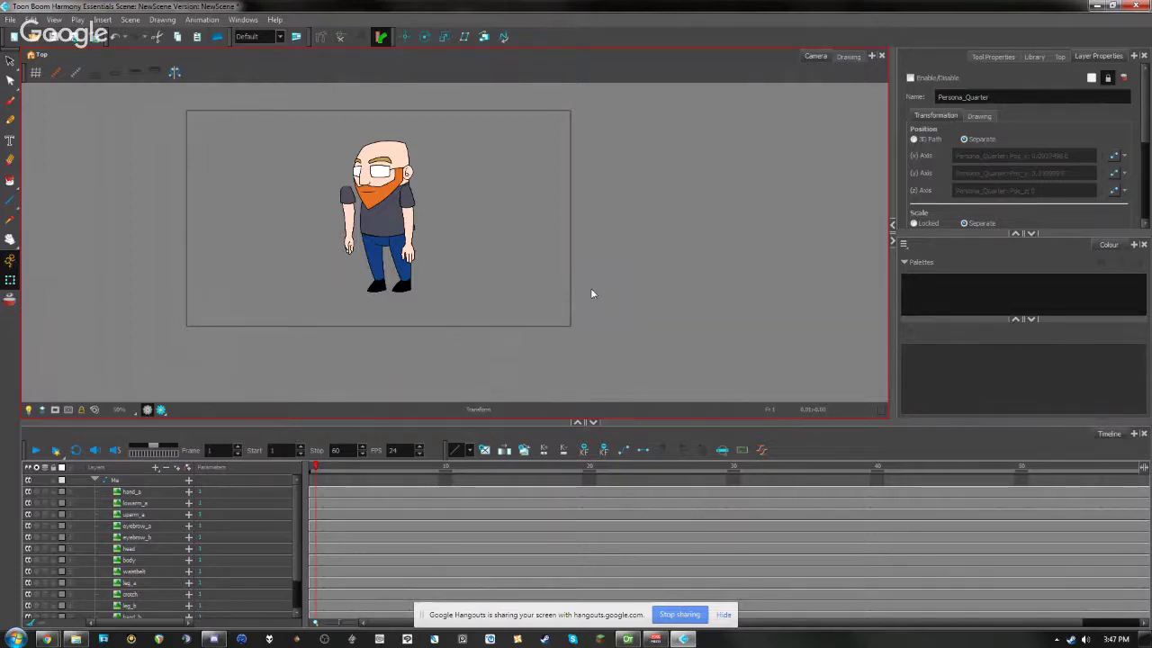
# Check the Transform tool options and the position, scale, rotation and skew properties of the Persona_Quarter layer
pyautogui.click(990, 55)
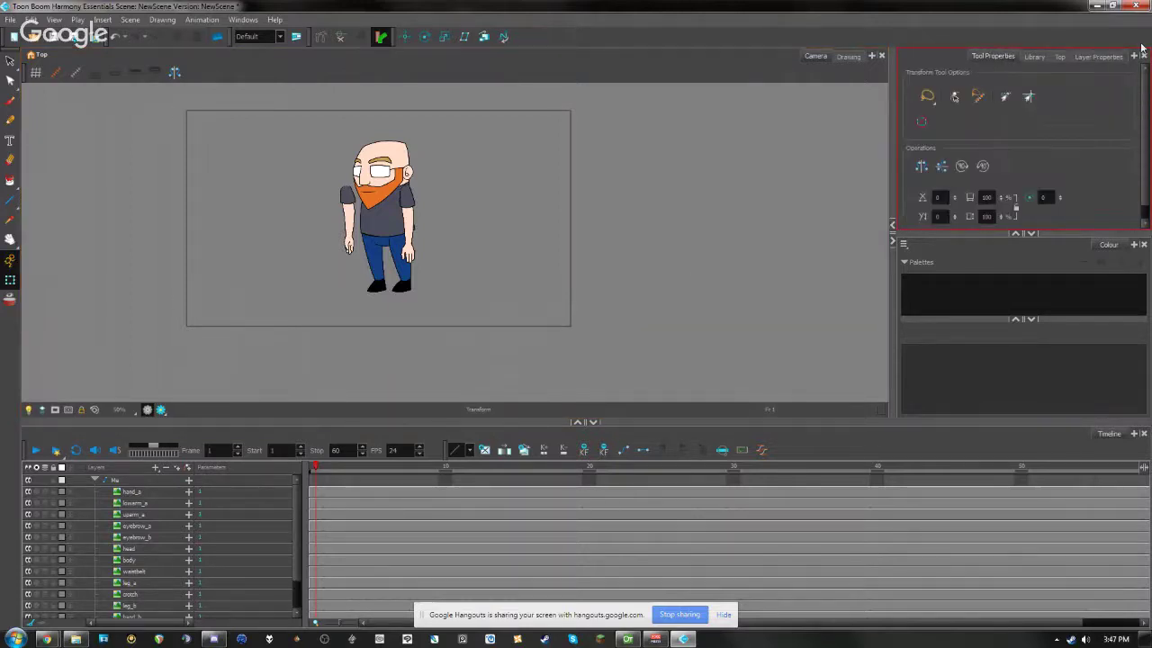
pyautogui.click(1093, 56)
pyautogui.scroll(-5, 963, 159)
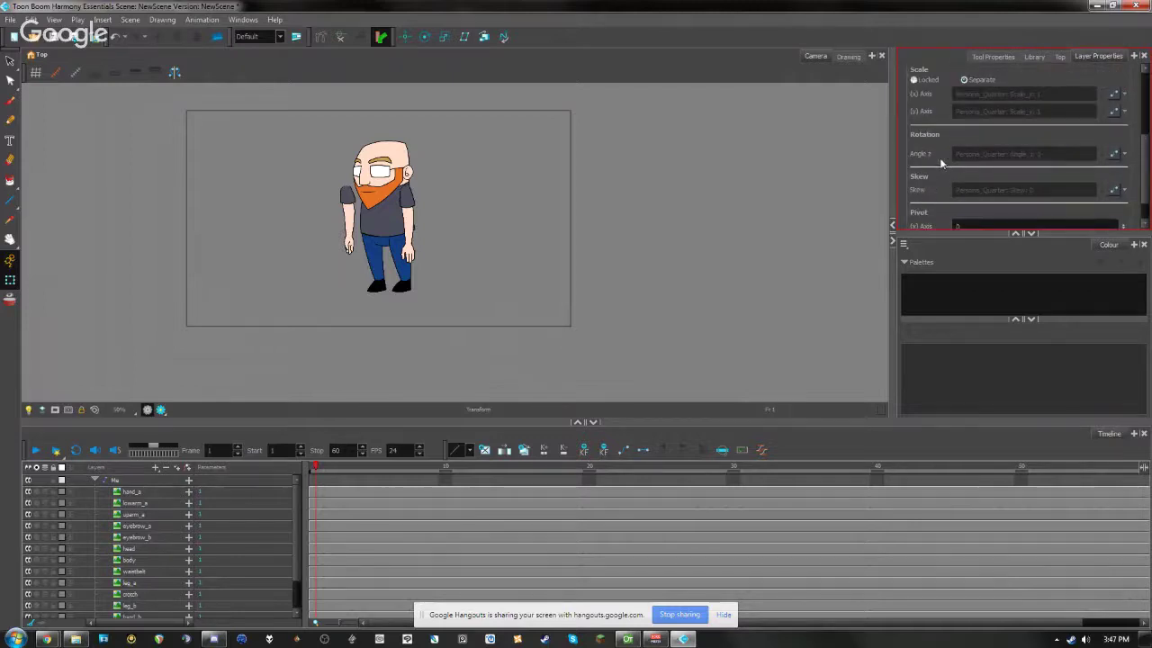
pyautogui.scroll(5, 940, 158)
pyautogui.click(412, 219)
pyautogui.scroll(2, 381, 214)
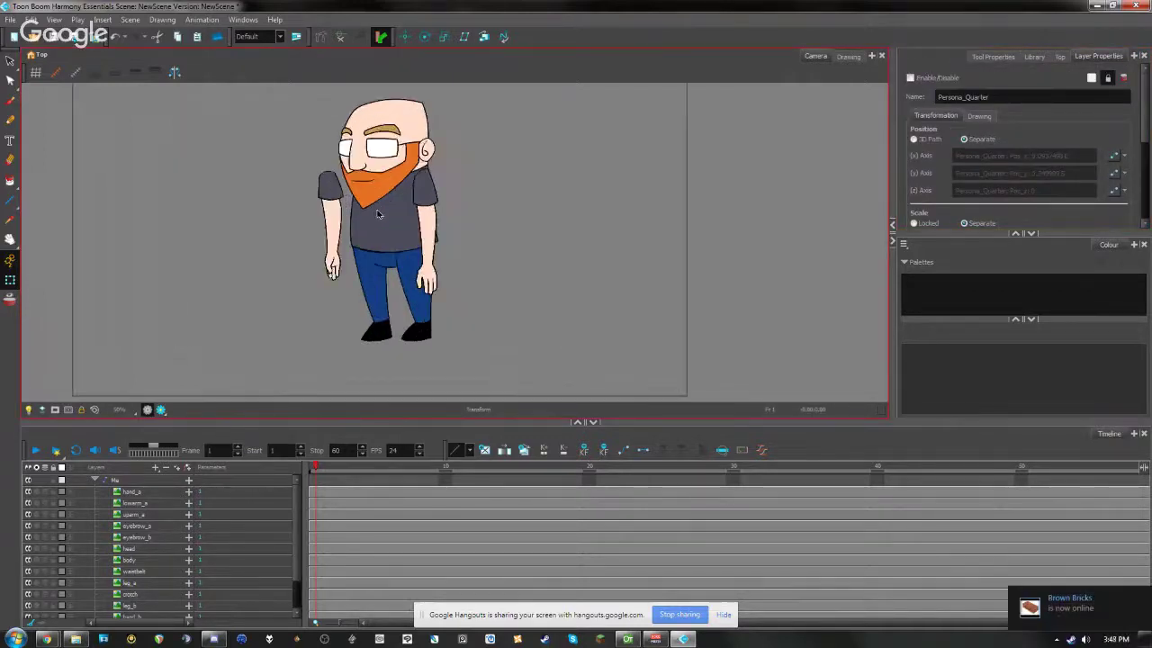
pyautogui.press('space')
pyautogui.moveTo(394, 189); pyautogui.dragTo(440, 214)
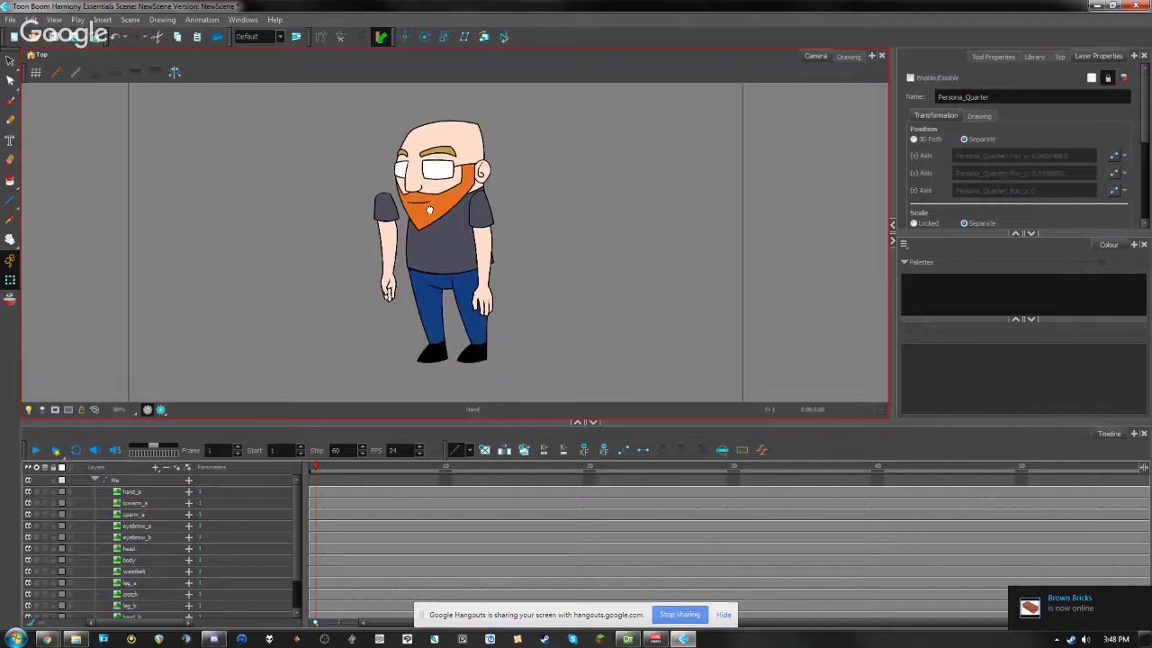
pyautogui.scroll(-1, 444, 223)
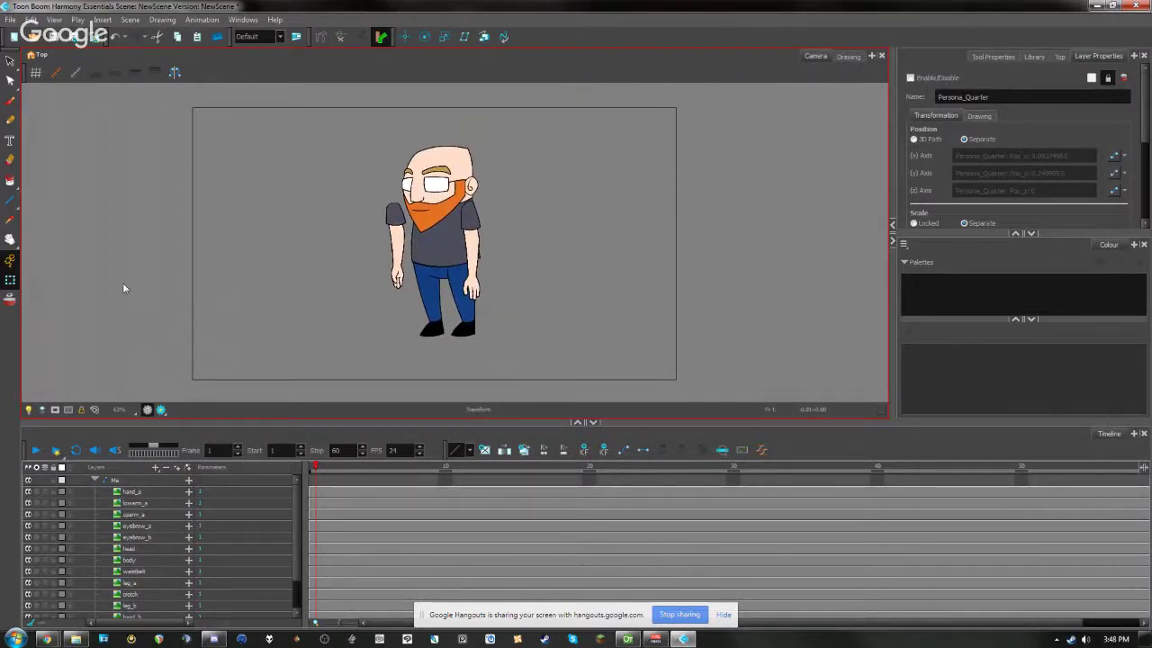
# View the layer and vectorization options for importing an image, and leave without importing anything
pyautogui.click(10, 19)
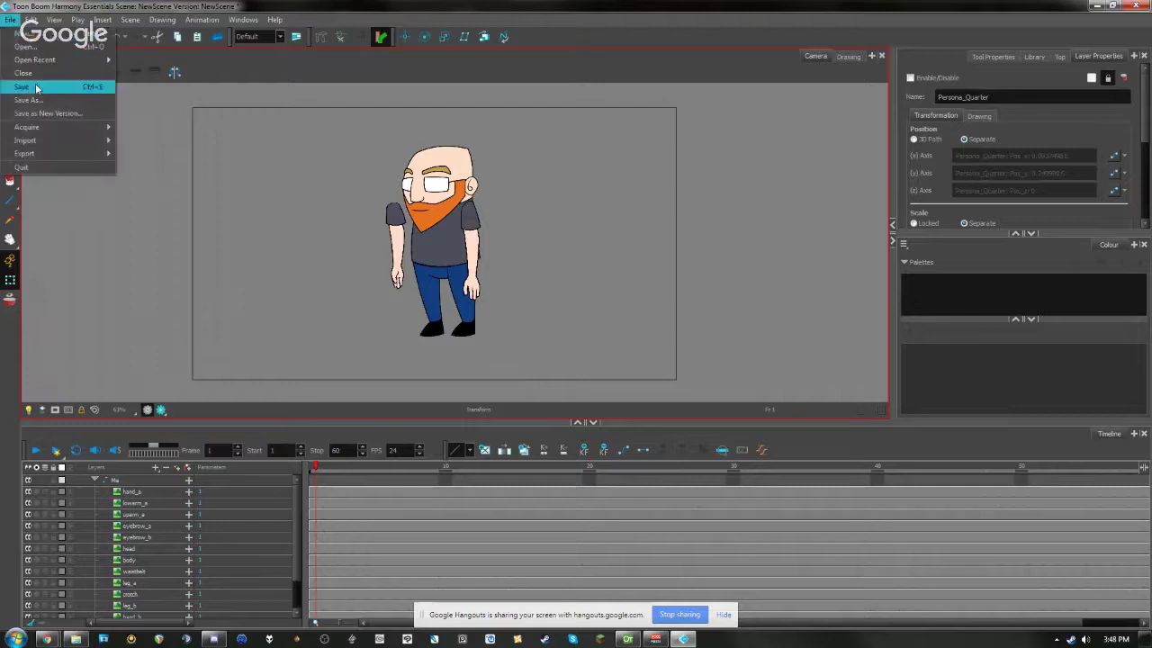
pyautogui.moveTo(44, 144)
pyautogui.click(147, 140)
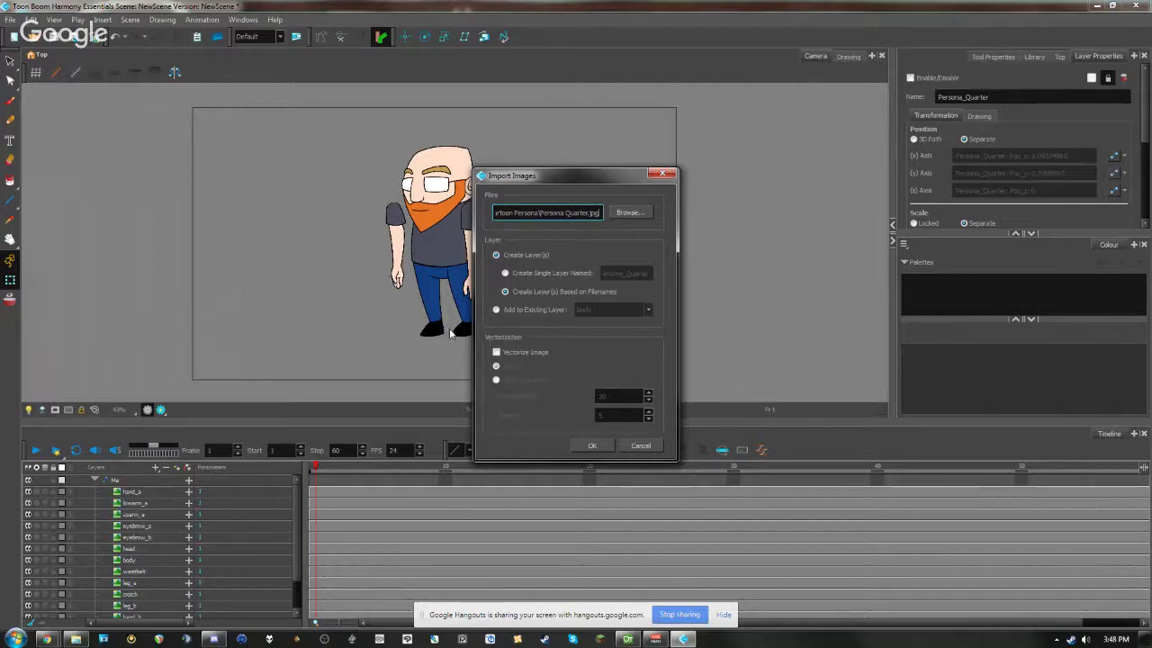
pyautogui.click(663, 173)
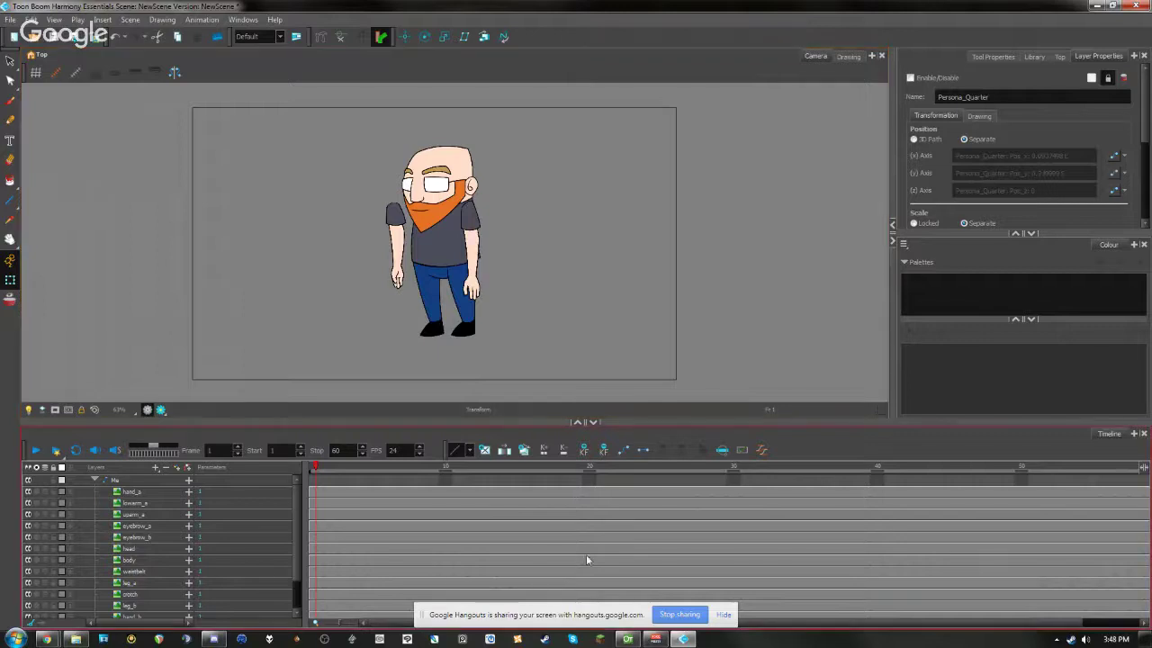
# Hide the screen-sharing notice and minimize the Google Hangouts browser window to get back to the character scene
pyautogui.click(720, 615)
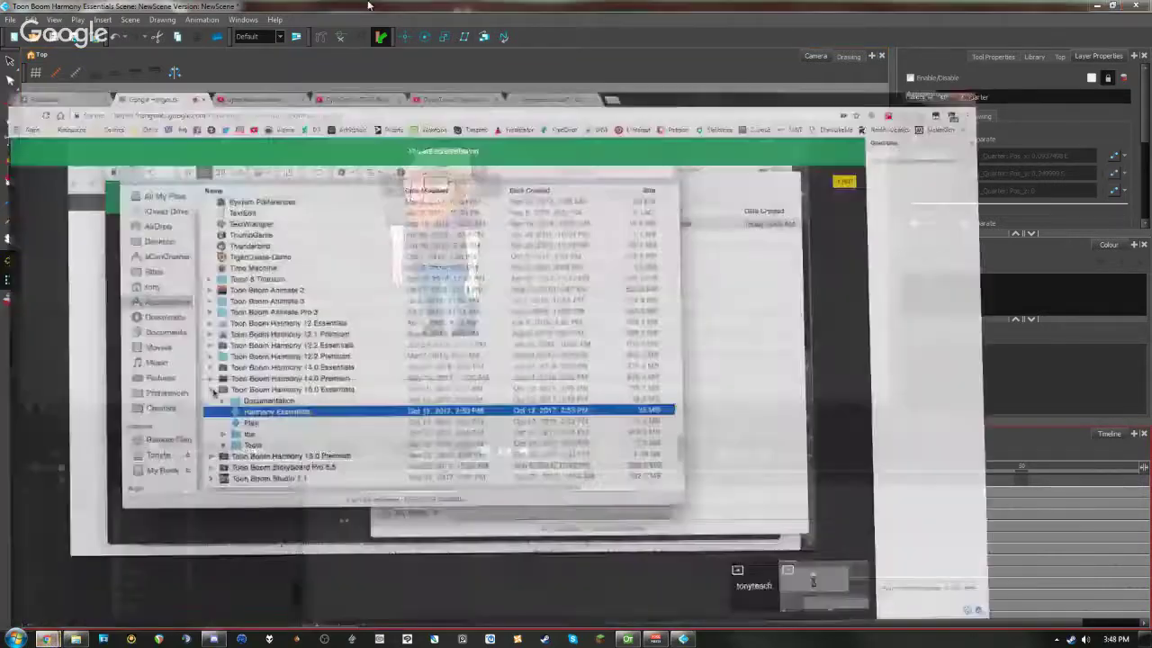
pyautogui.click(76, 571)
pyautogui.moveTo(2, 187); pyautogui.dragTo(542, 9)
pyautogui.click(201, 6)
pyautogui.click(1096, 6)
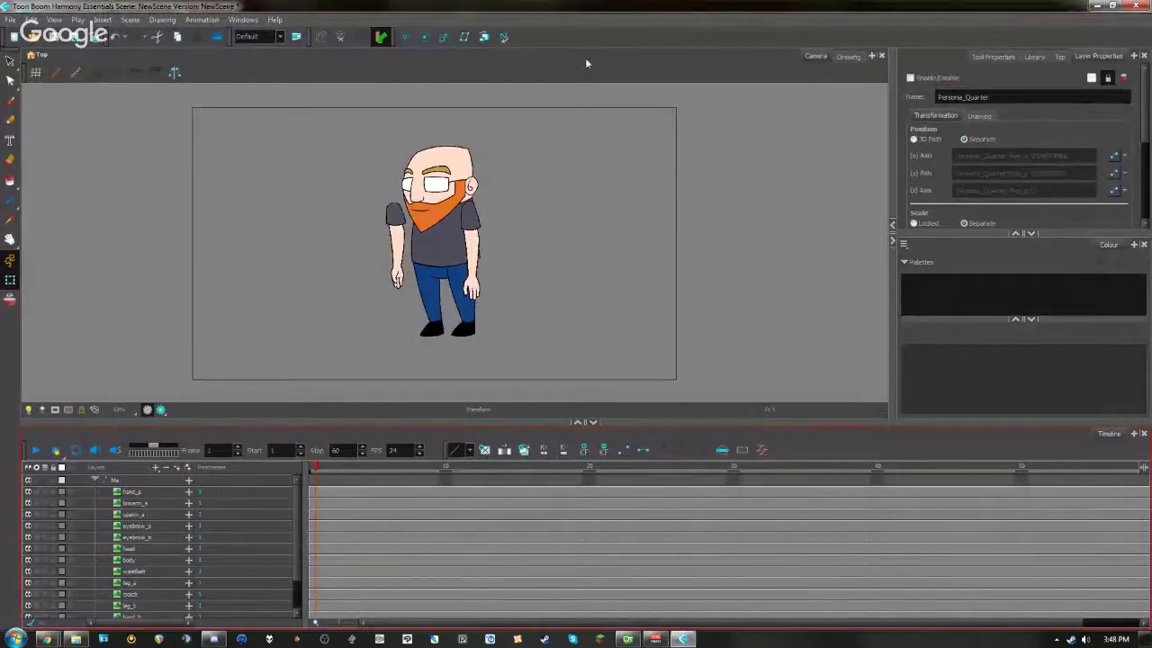
pyautogui.click(440, 309)
pyautogui.scroll(10, 410, 252)
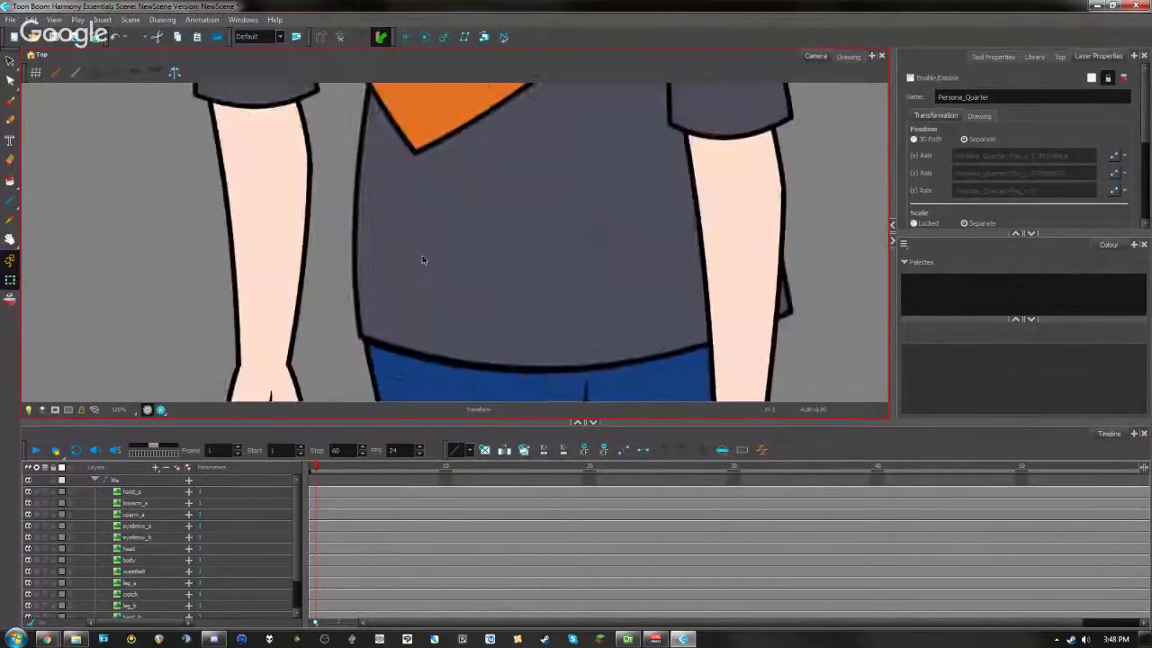
pyautogui.scroll(3, 428, 259)
pyautogui.scroll(-12, 432, 259)
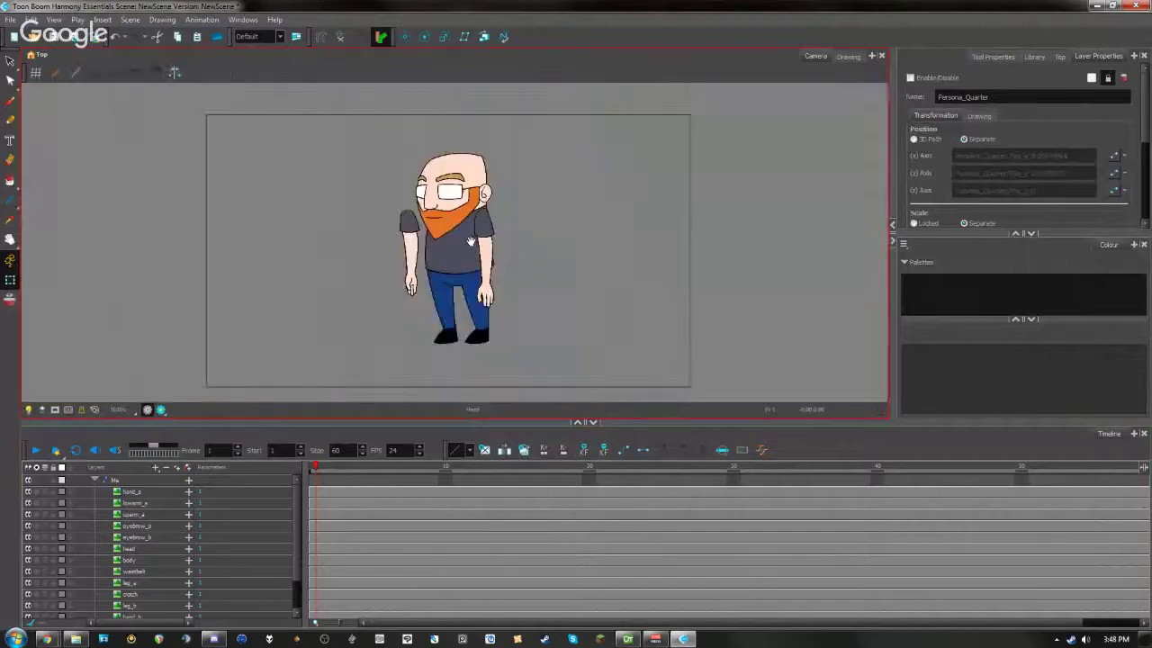
pyautogui.scroll(-1, 452, 261)
pyautogui.scroll(4, 453, 252)
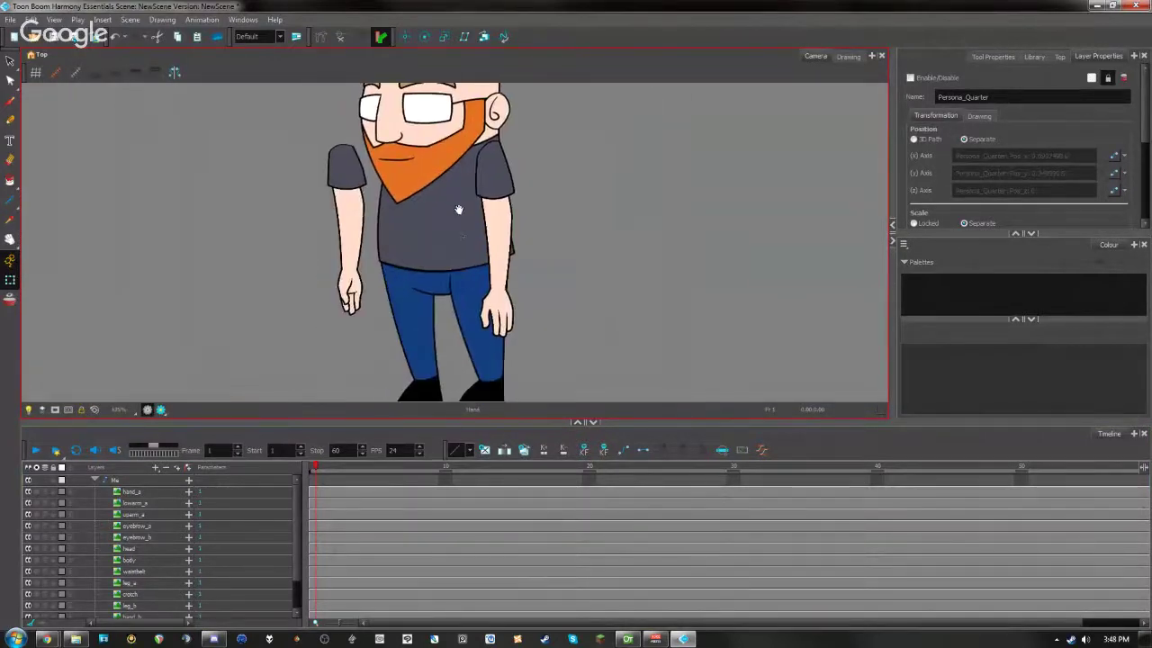
pyautogui.scroll(-2, 461, 236)
pyautogui.moveTo(463, 218); pyautogui.dragTo(486, 240)
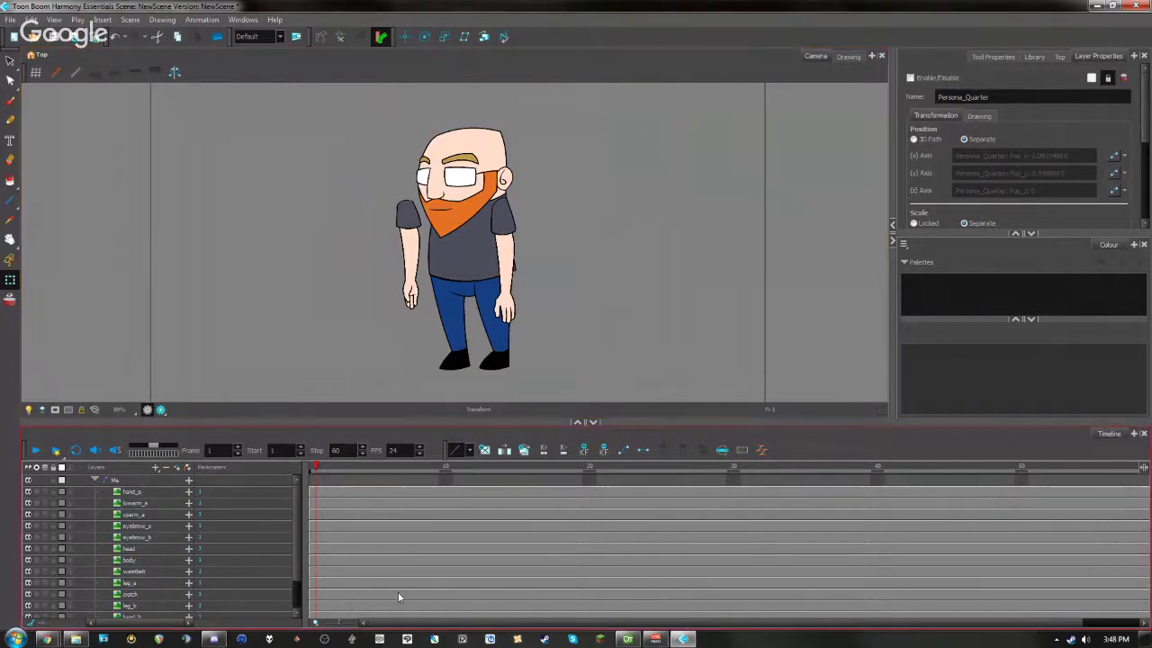
pyautogui.scroll(-2, 398, 592)
pyautogui.scroll(3, 198, 567)
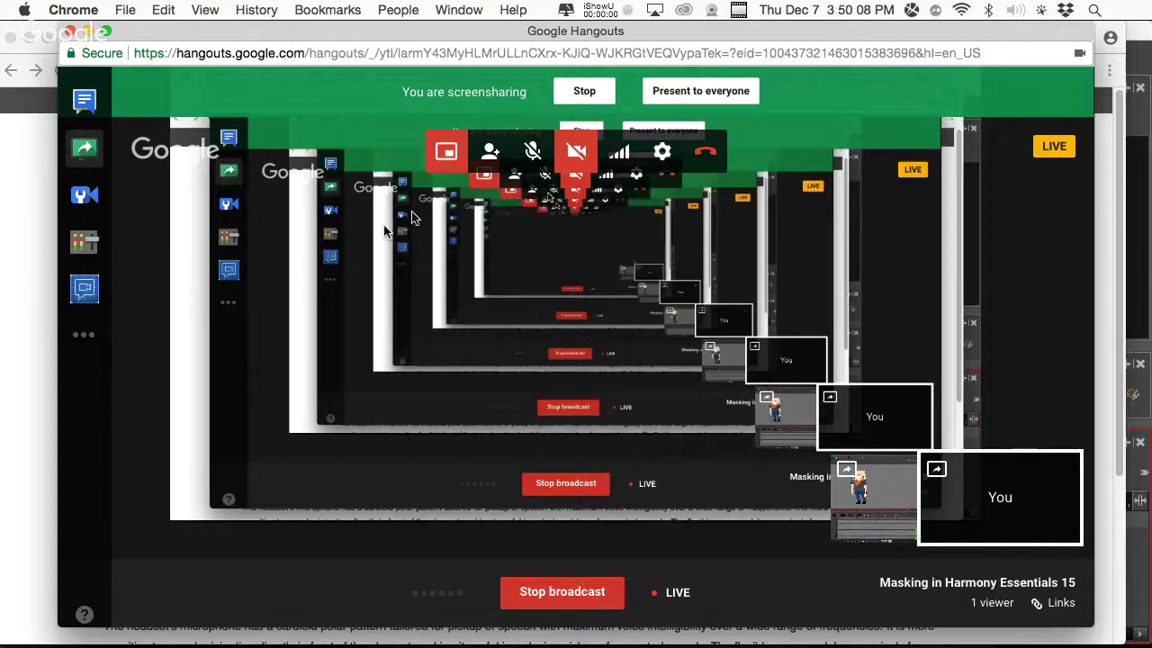
# Launch Harmony Premium
pyautogui.moveTo(1099, 642)
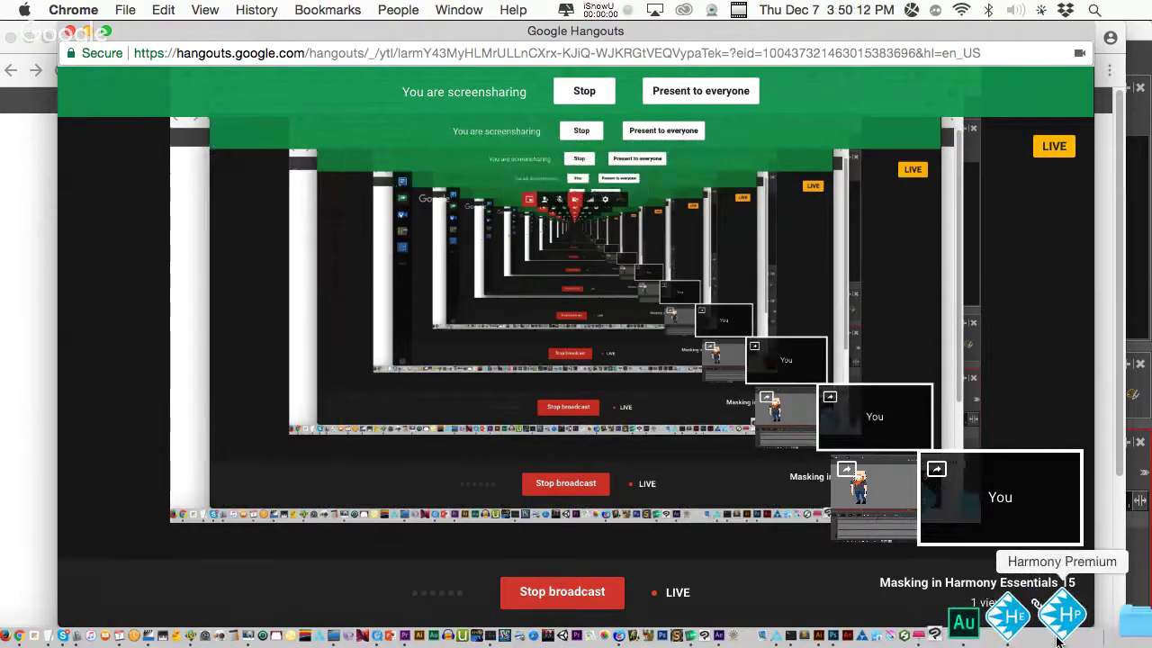
pyautogui.click(1059, 637)
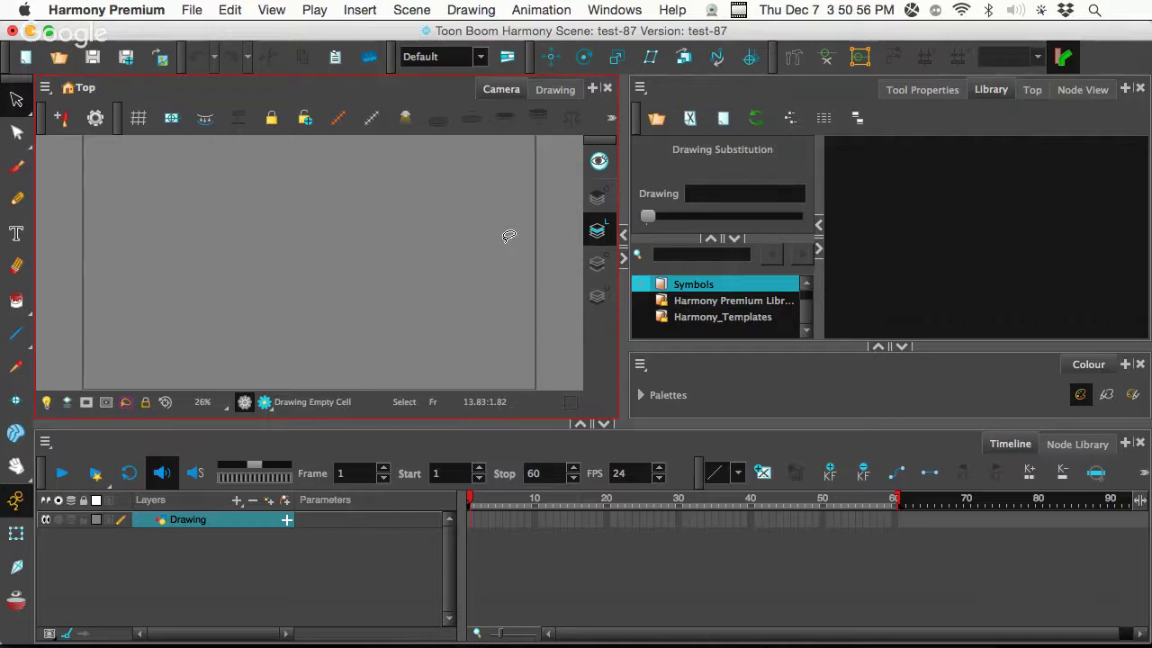
# Switch to Chrome and bring the browser window with the open headset page to the front
pyautogui.scroll(-1, 495, 286)
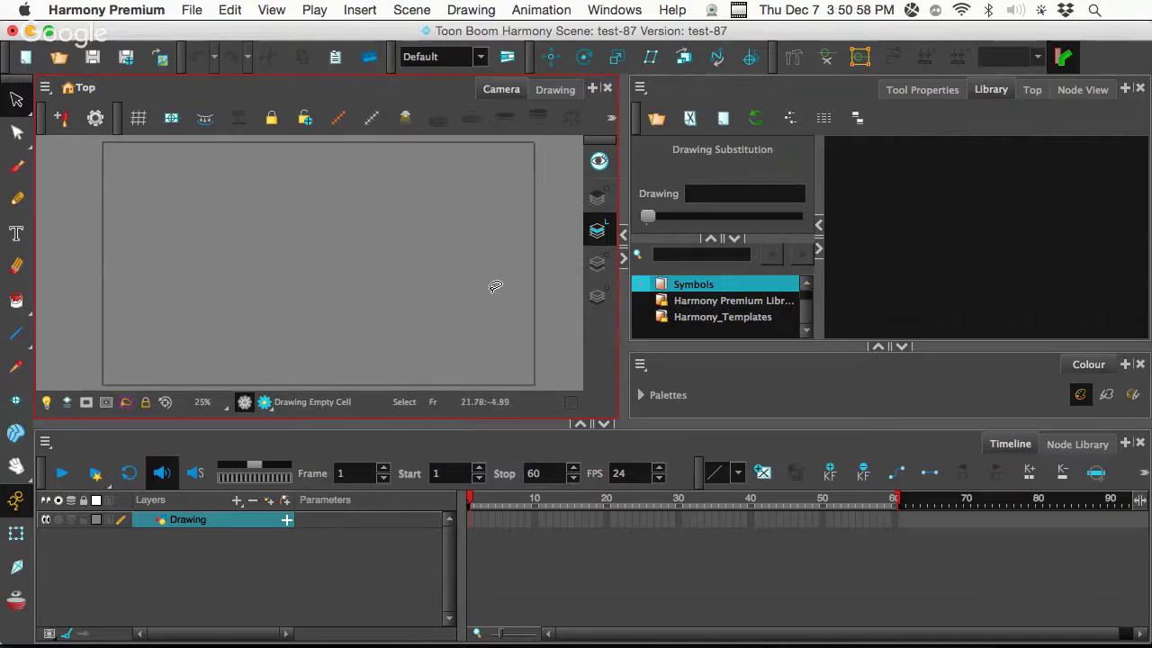
pyautogui.scroll(-1, 495, 286)
pyautogui.moveTo(360, 643)
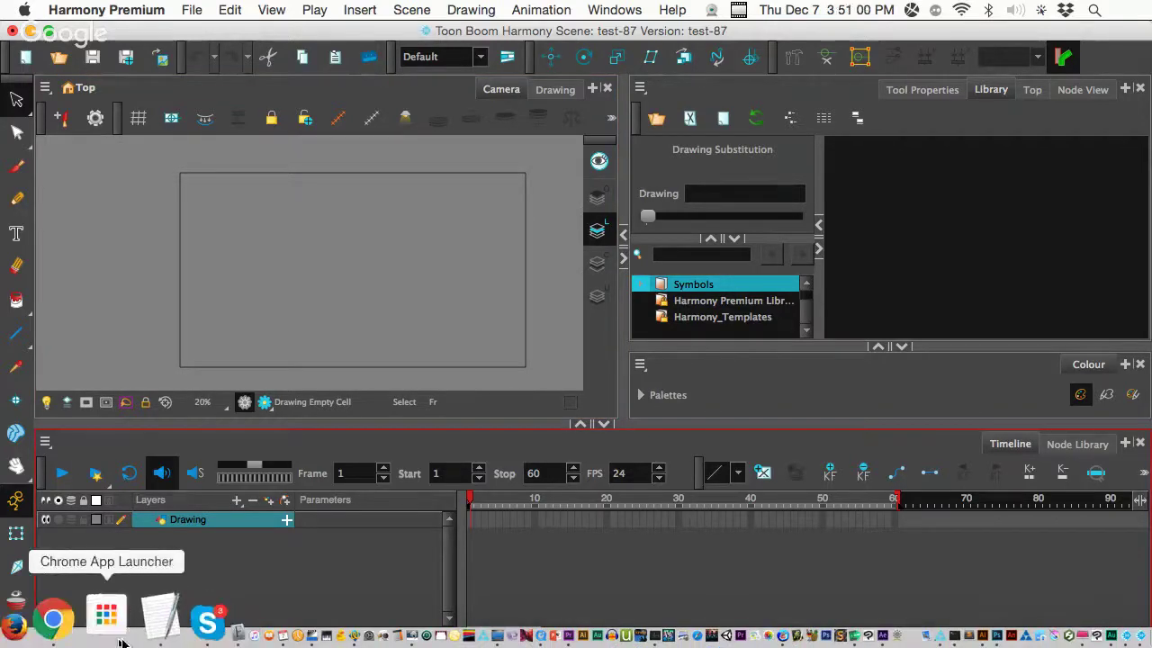
pyautogui.click(101, 636)
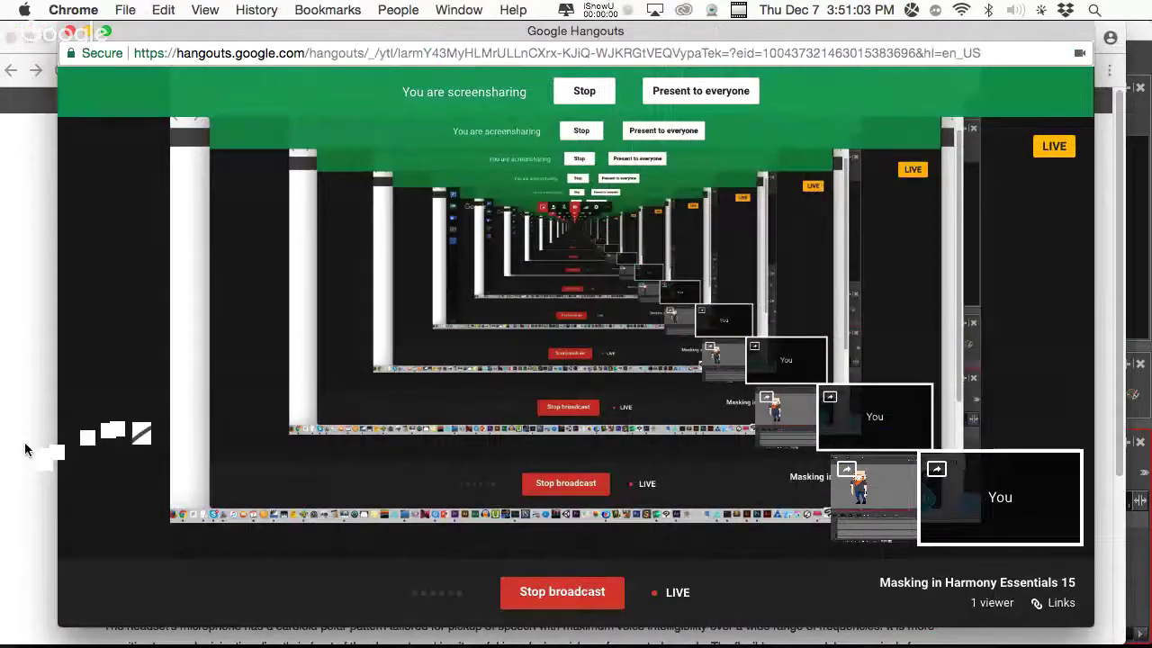
pyautogui.click(24, 441)
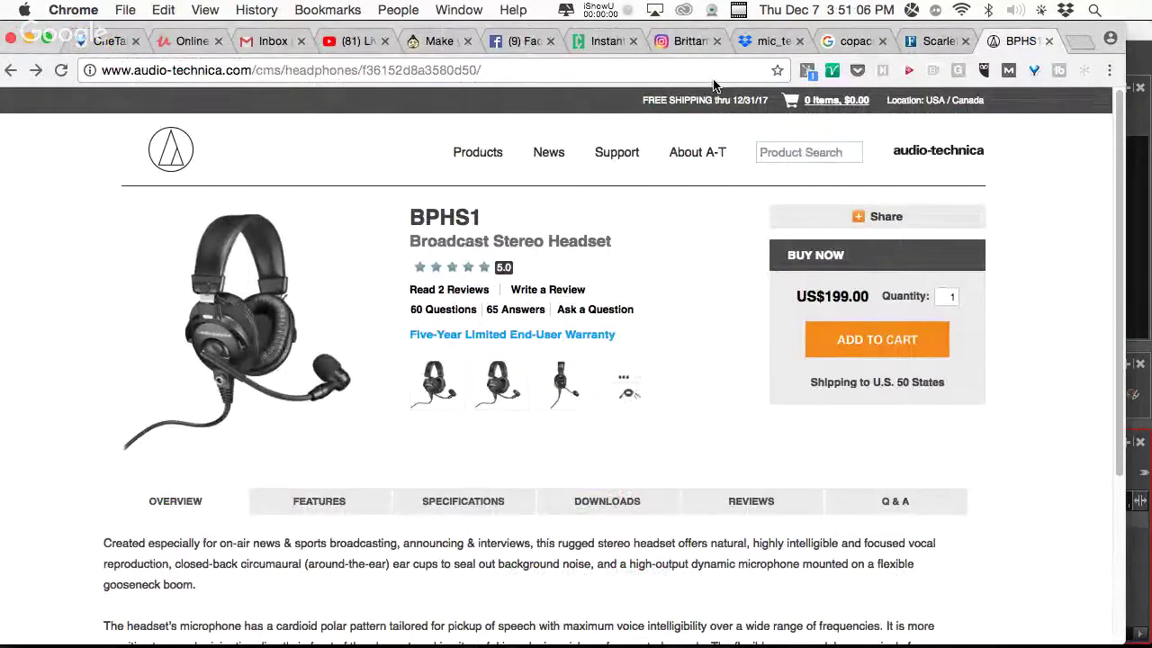
# Search Google for "monet" and show the image results
pyautogui.moveTo(477, 149)
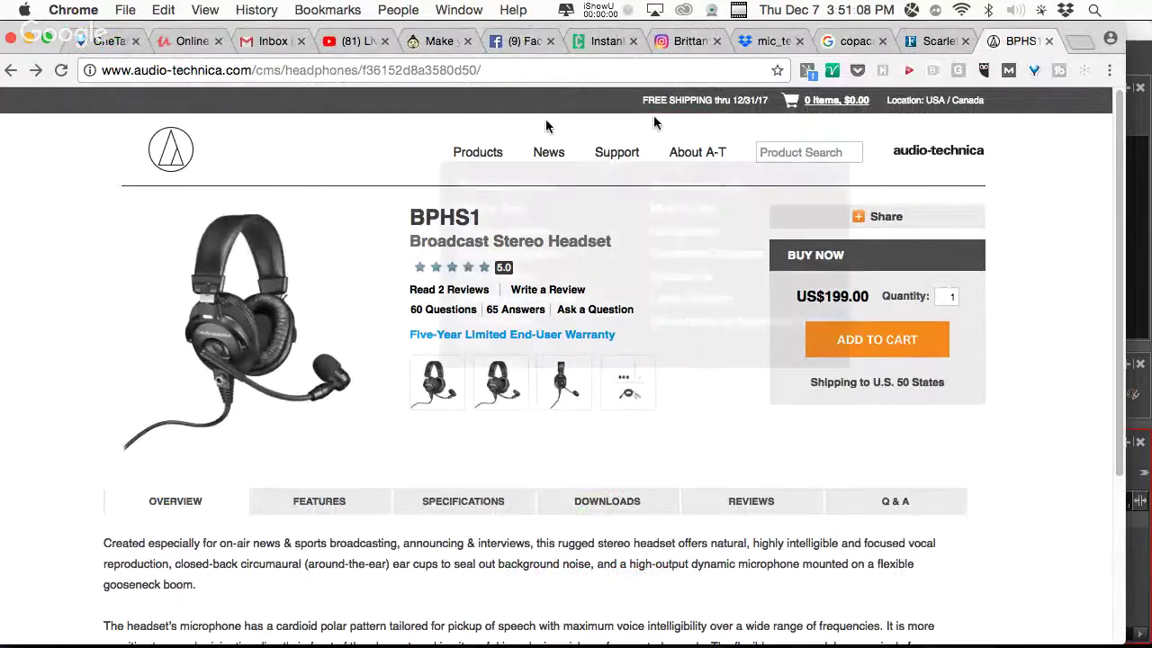
pyautogui.click(577, 72)
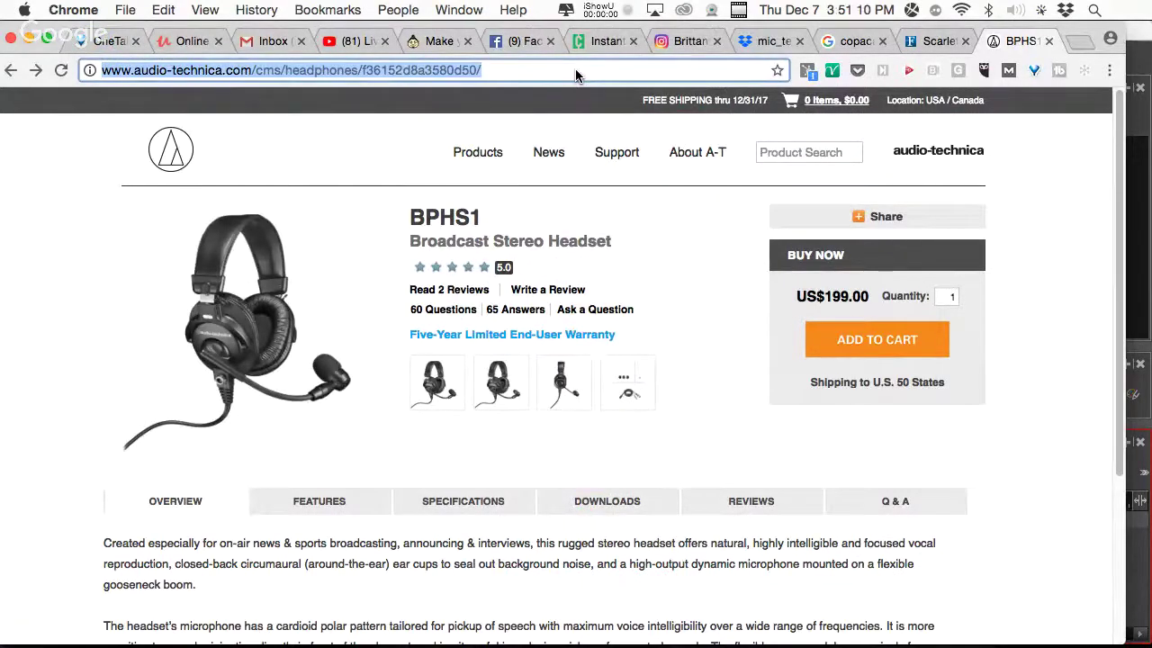
pyautogui.write('monet')
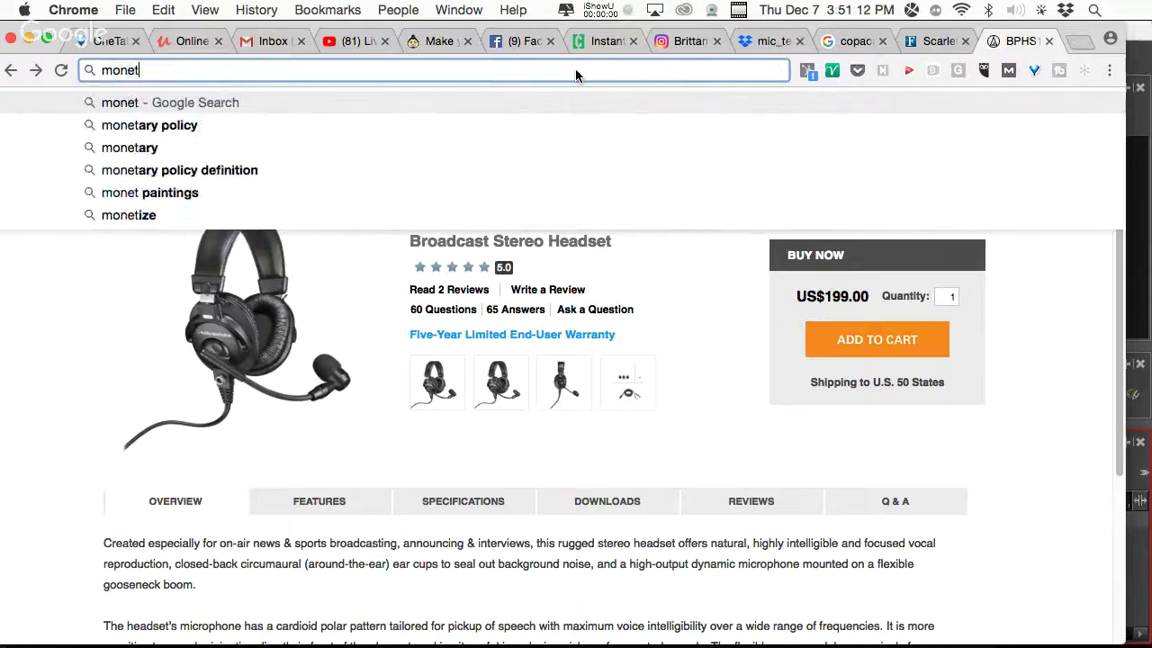
pyautogui.press('Return')
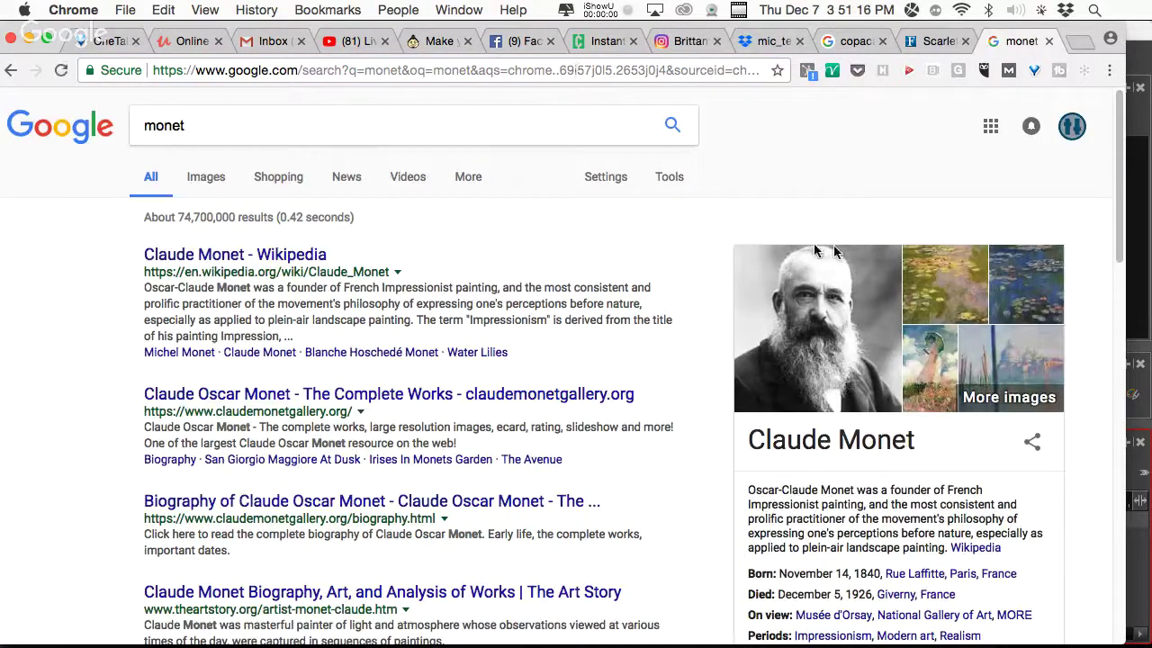
pyautogui.click(212, 179)
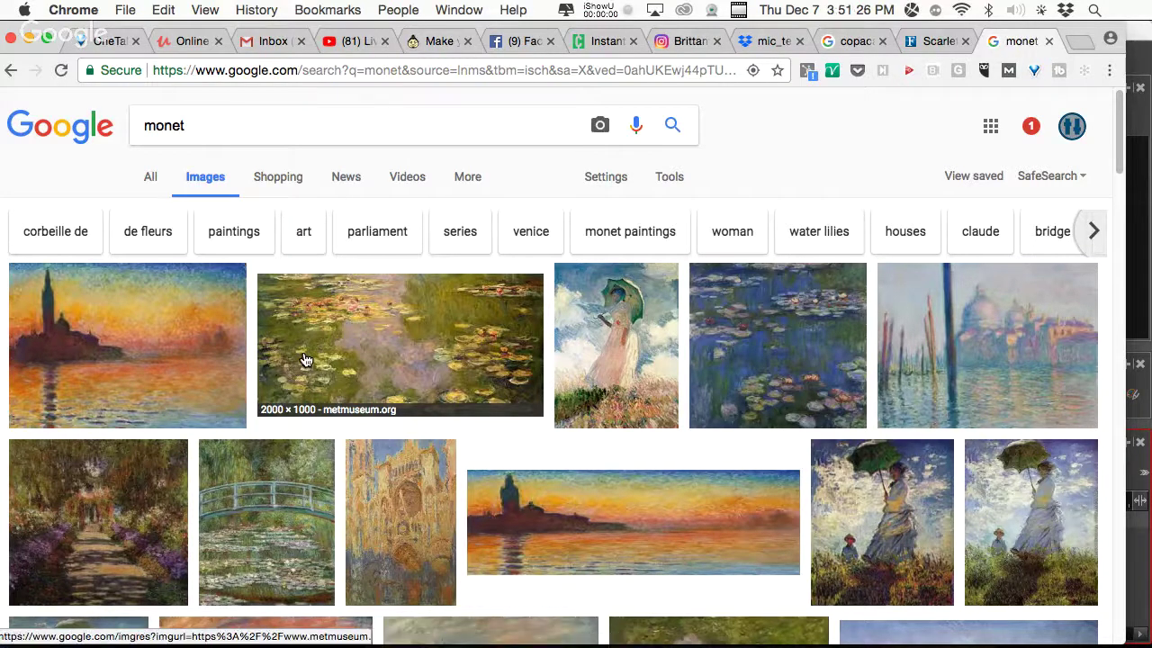
# Open the sunset painting with the dark tower, first in the results, as an image in its own browser tab
pyautogui.rightClick(157, 354)
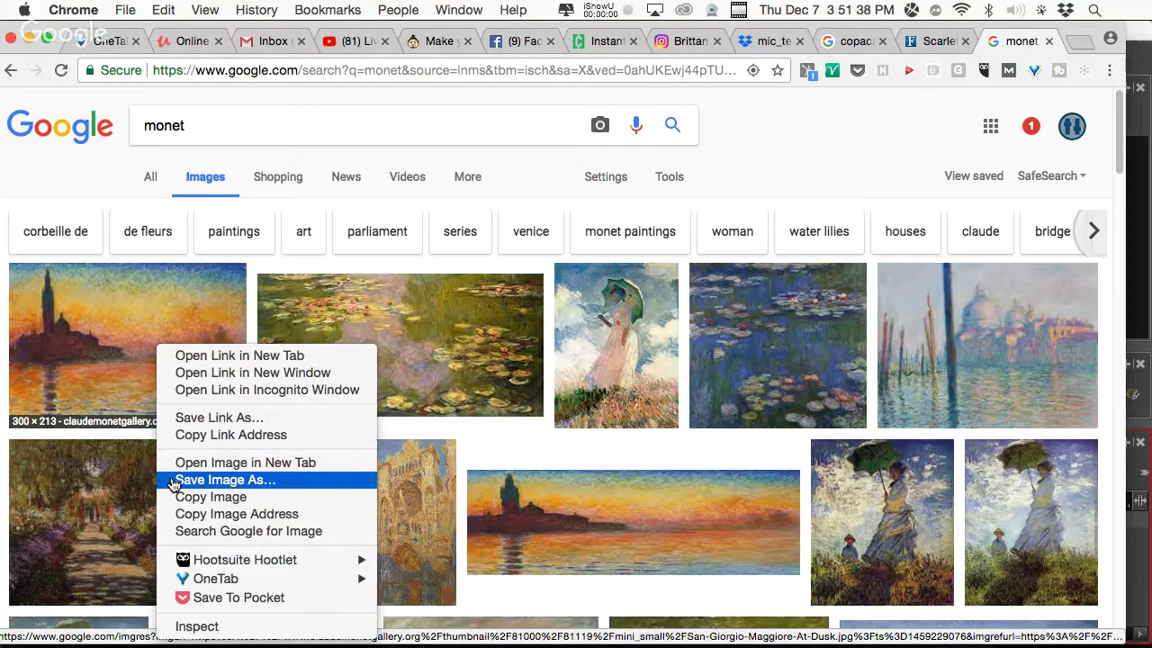
pyautogui.click(231, 463)
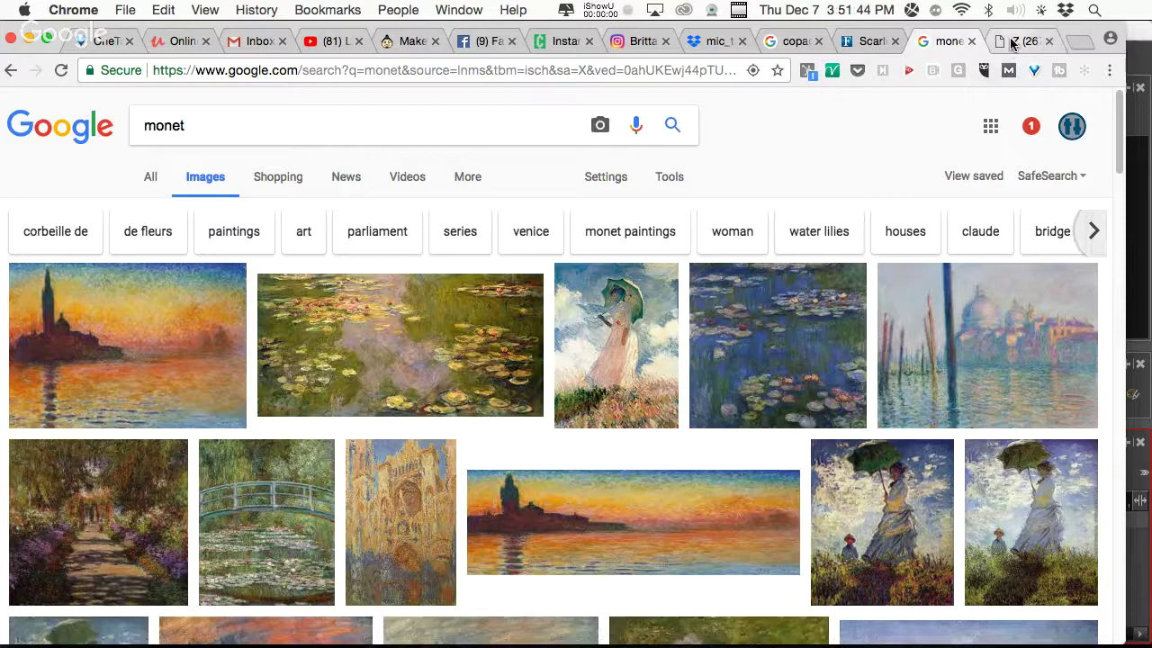
pyautogui.click(998, 43)
# Save the painting as monet.jpeg in the 120617 folder
pyautogui.rightClick(537, 329)
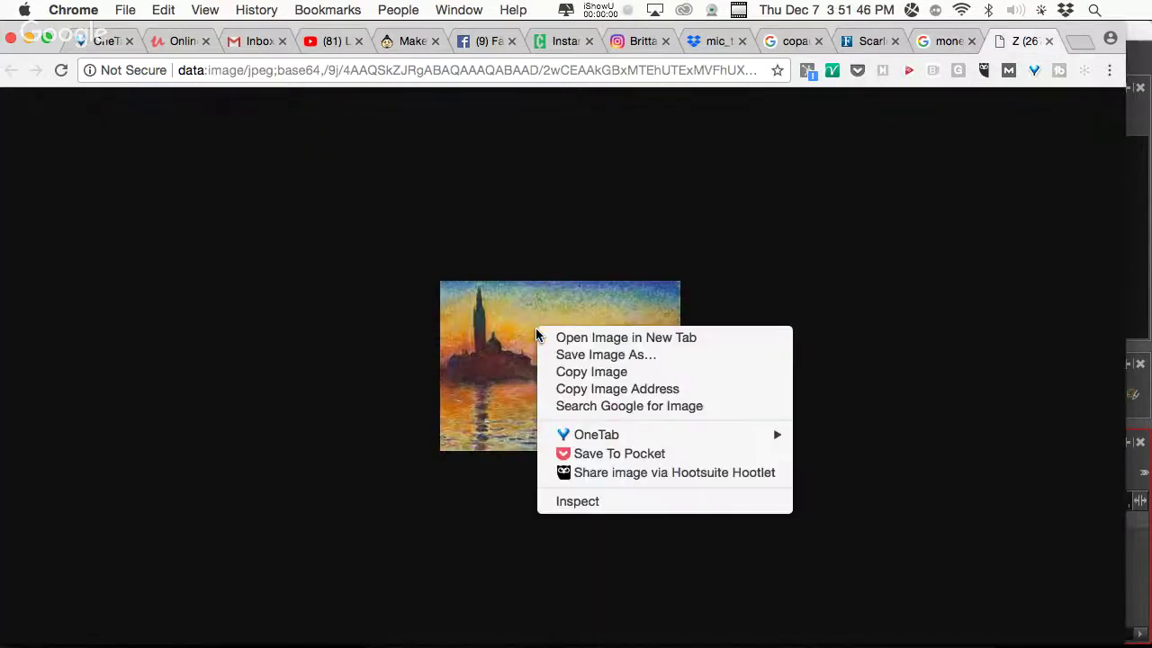
pyautogui.click(595, 361)
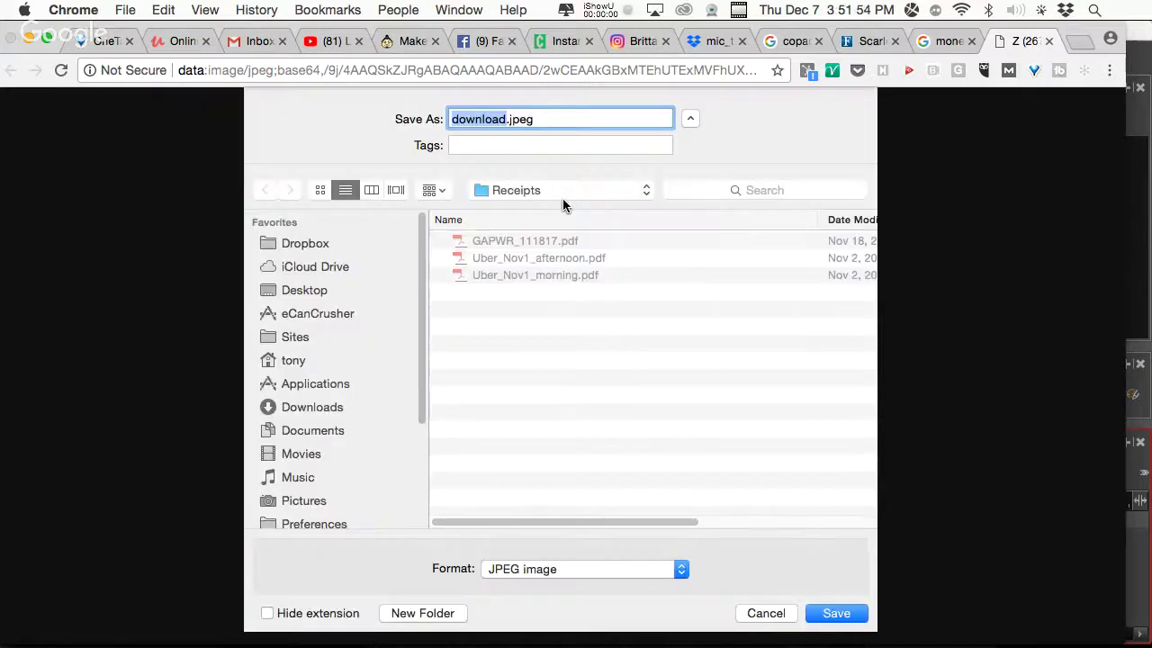
pyautogui.write('monet')
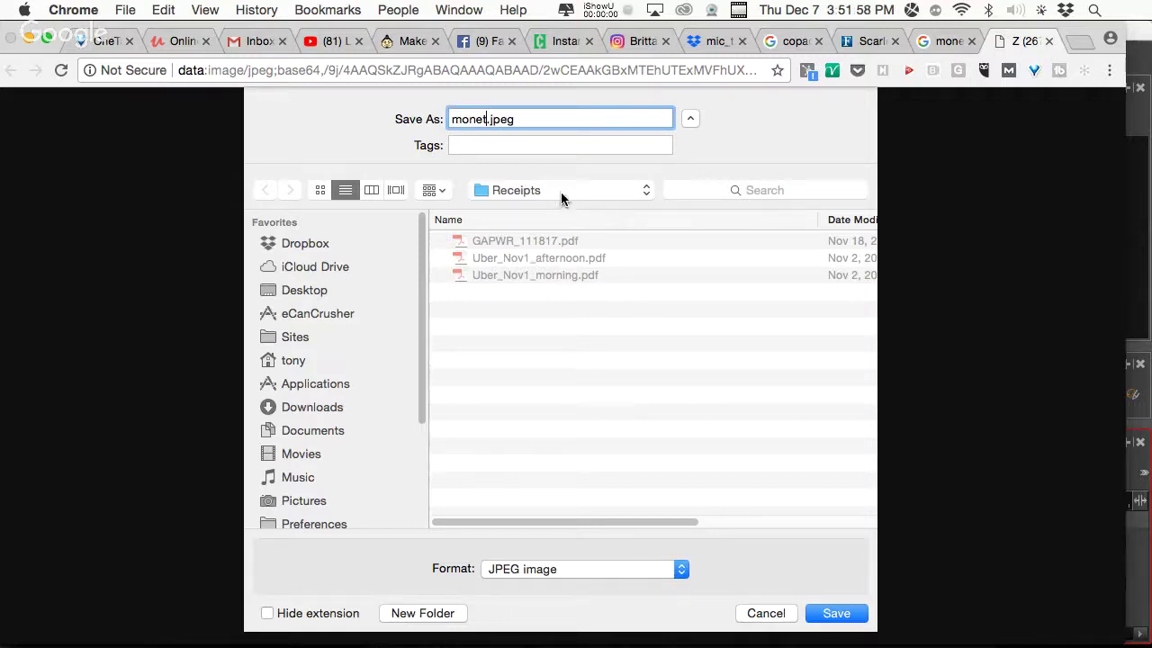
pyautogui.click(562, 192)
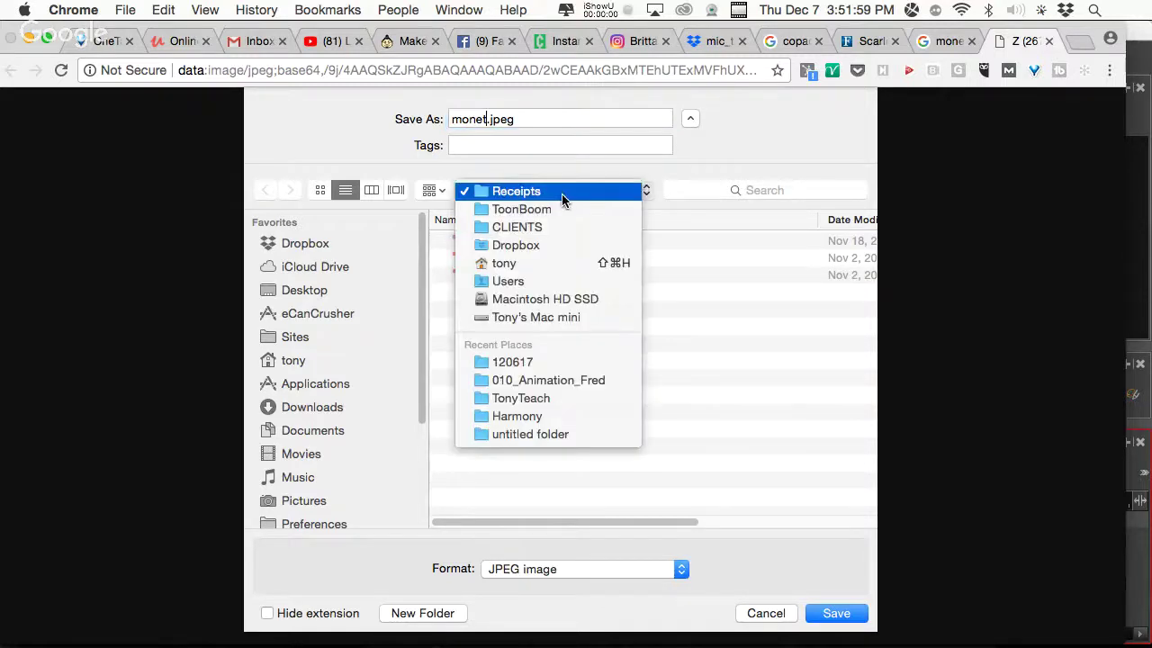
pyautogui.click(544, 367)
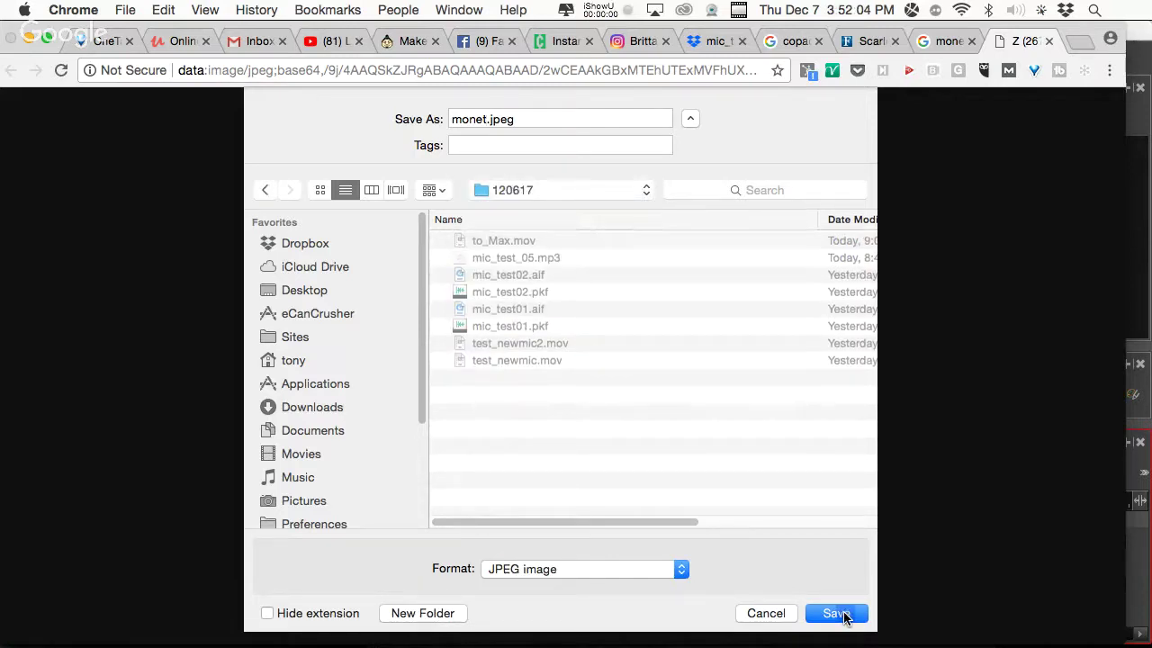
pyautogui.click(829, 612)
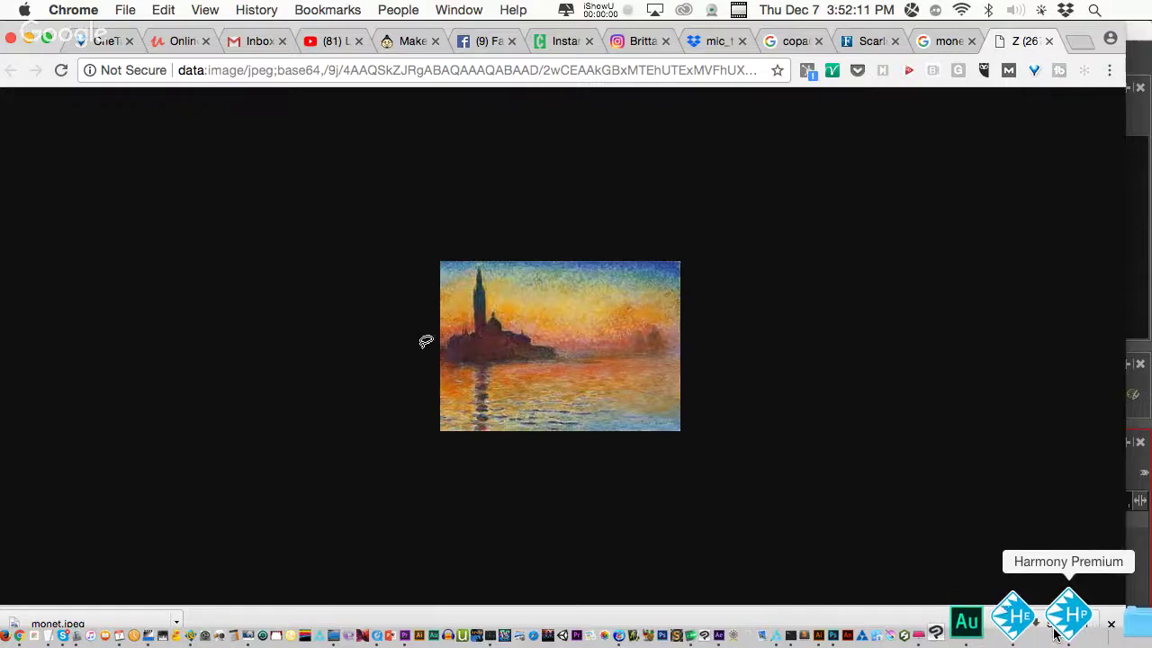
# Switch to Harmony Premium, start an image import and review the available alignment rules, keeping Fit
pyautogui.click(1057, 634)
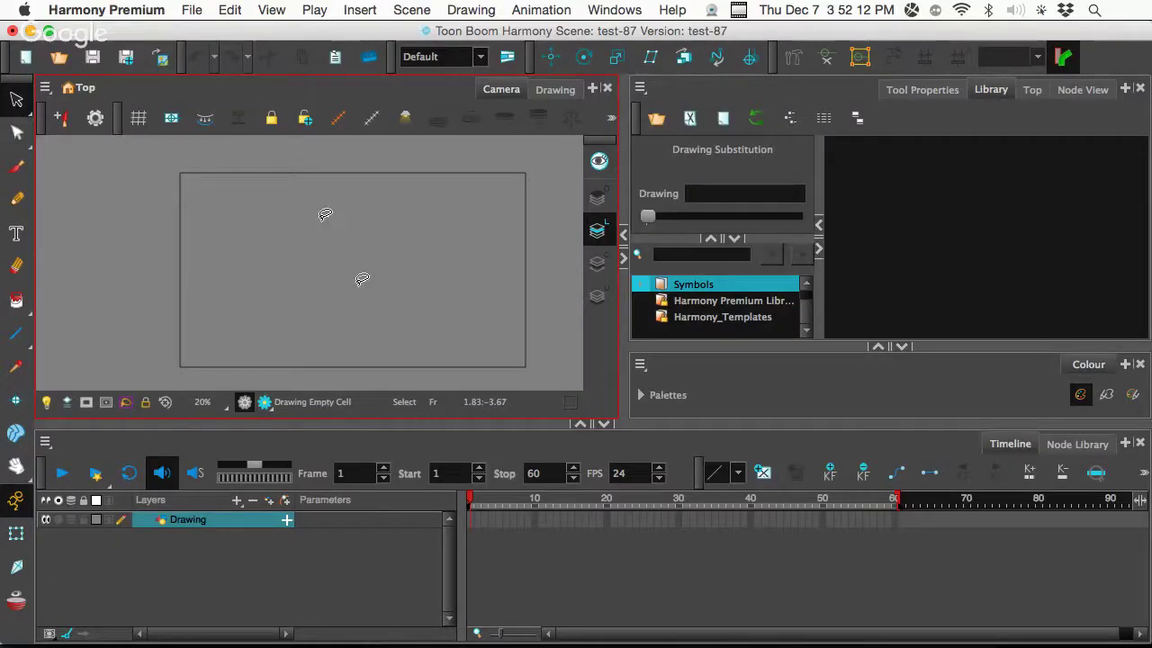
pyautogui.click(162, 56)
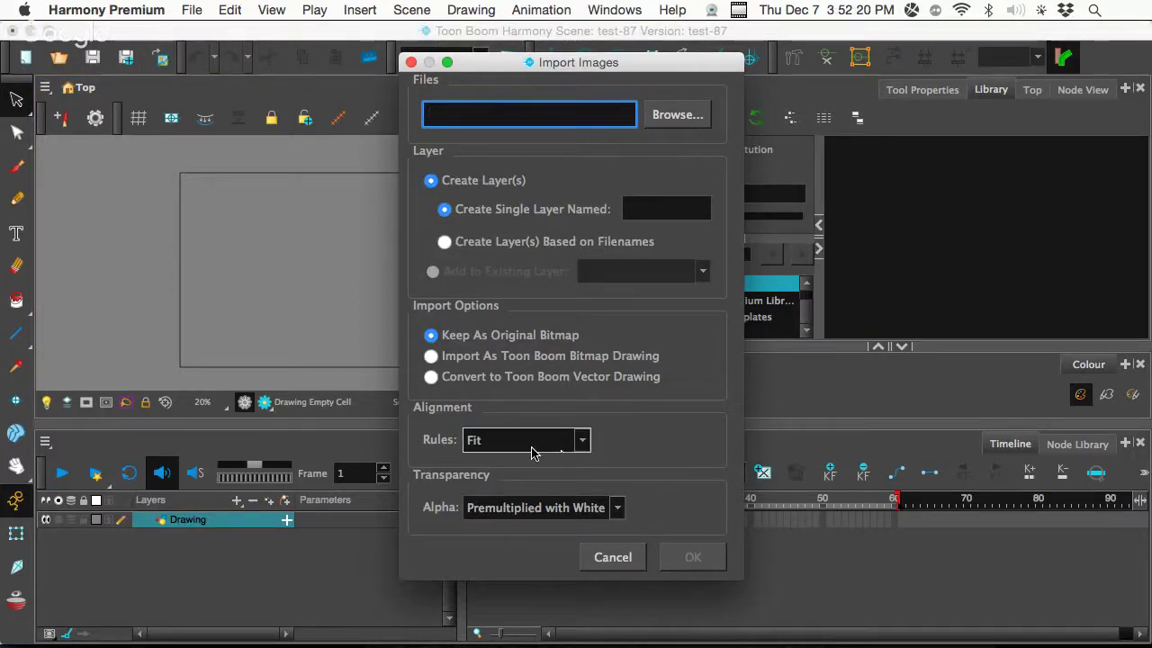
pyautogui.click(580, 442)
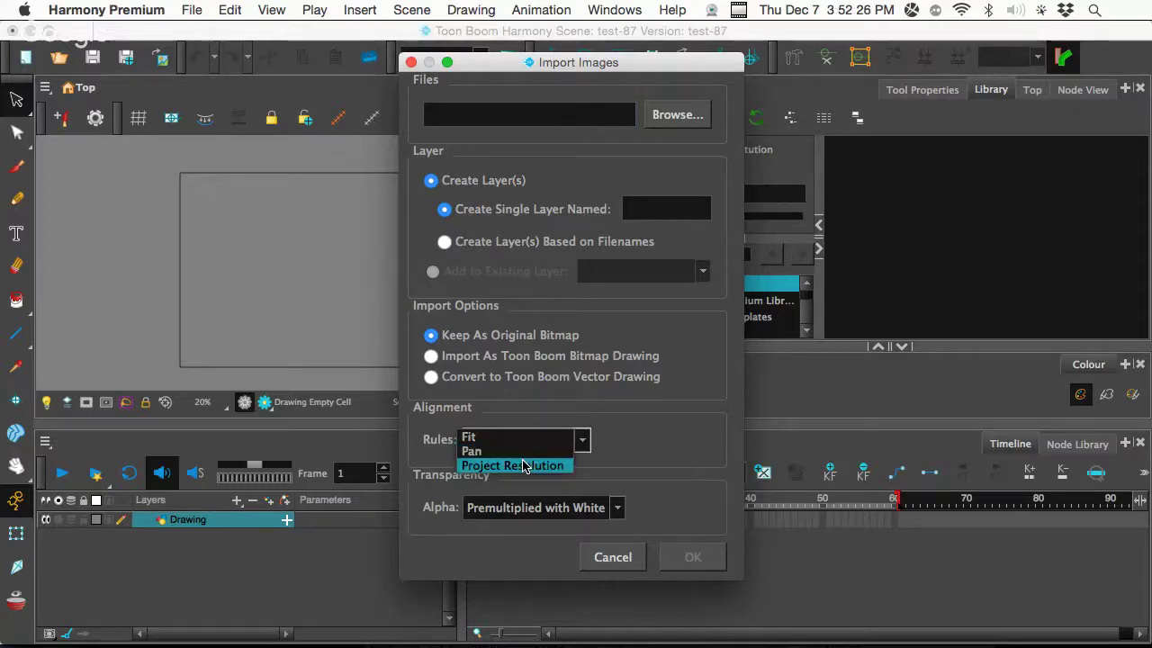
pyautogui.click(663, 440)
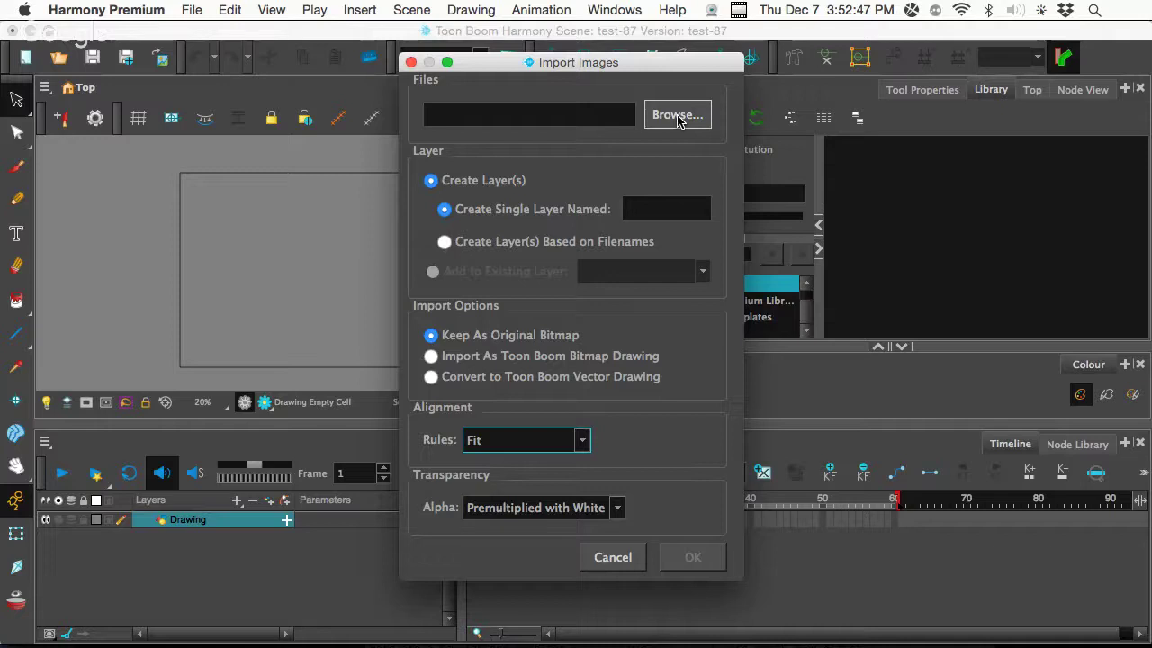
# Choose monet.jpeg from the 120617 folder as the image to import
pyautogui.click(680, 121)
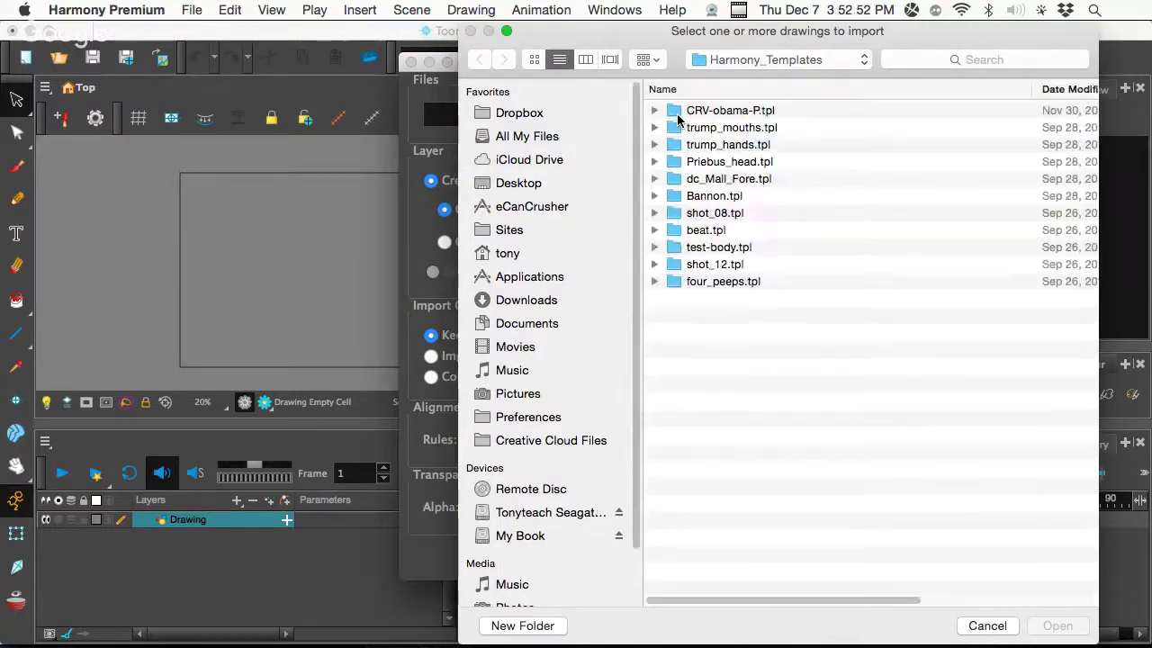
pyautogui.click(725, 59)
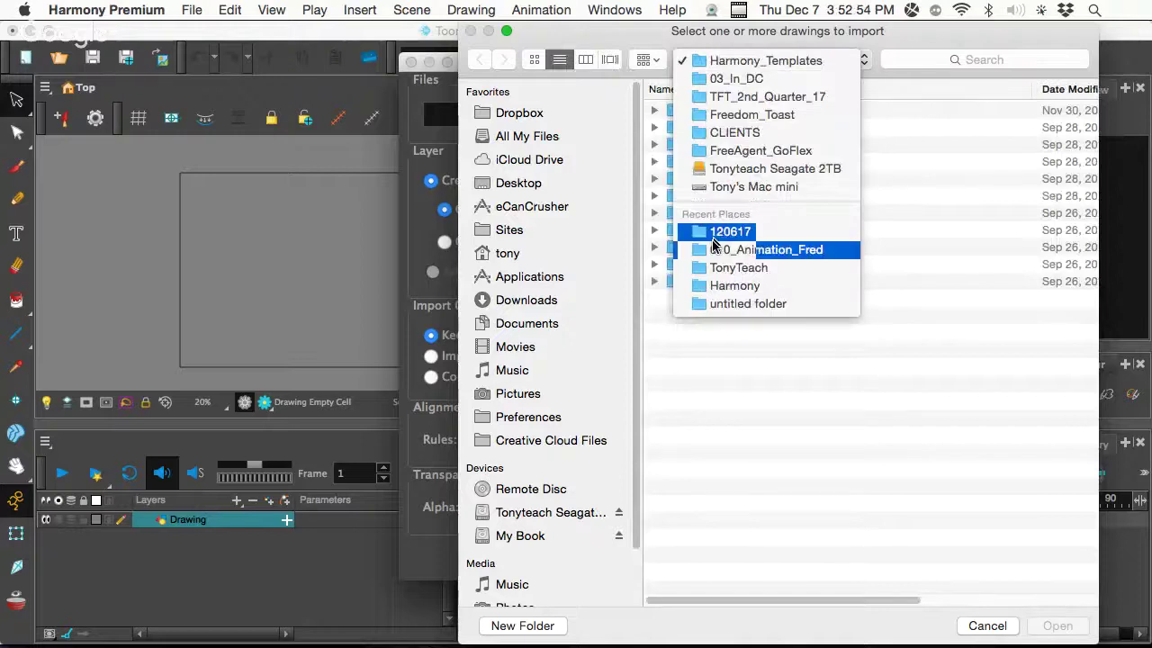
pyautogui.click(715, 231)
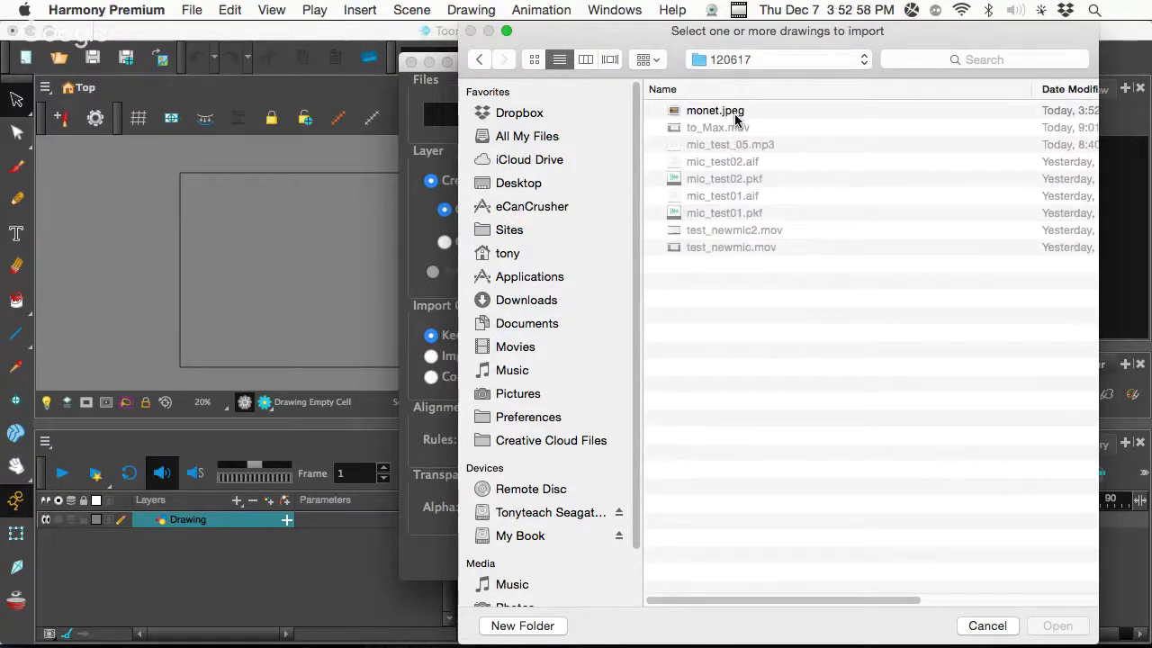
pyautogui.click(731, 111)
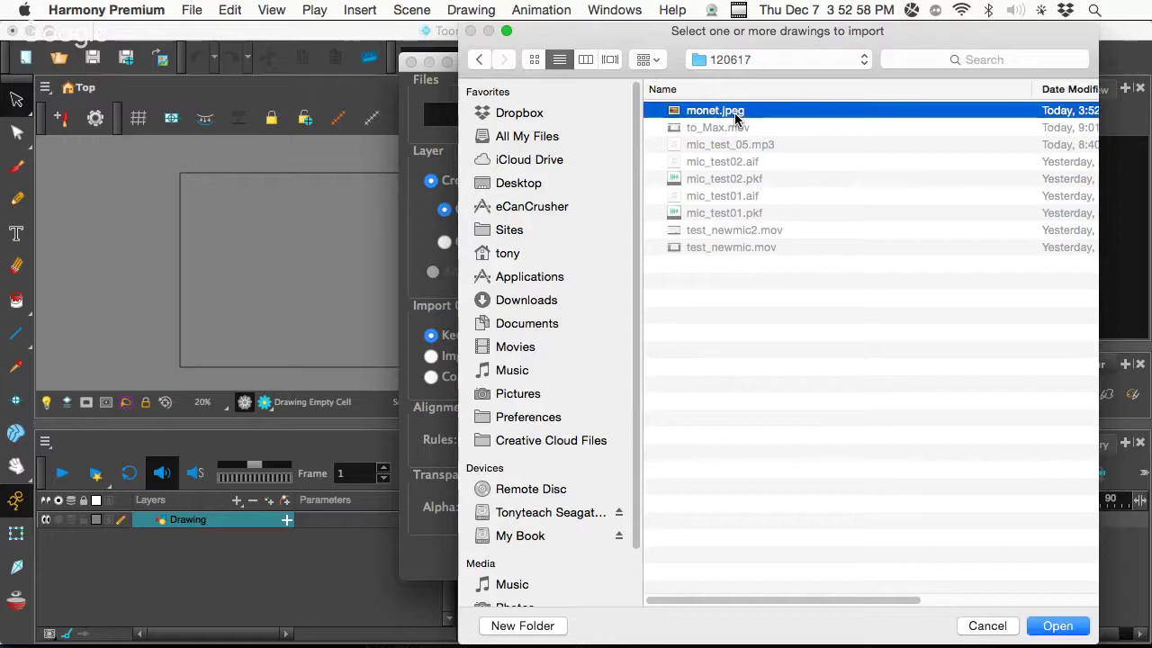
pyautogui.click(1037, 618)
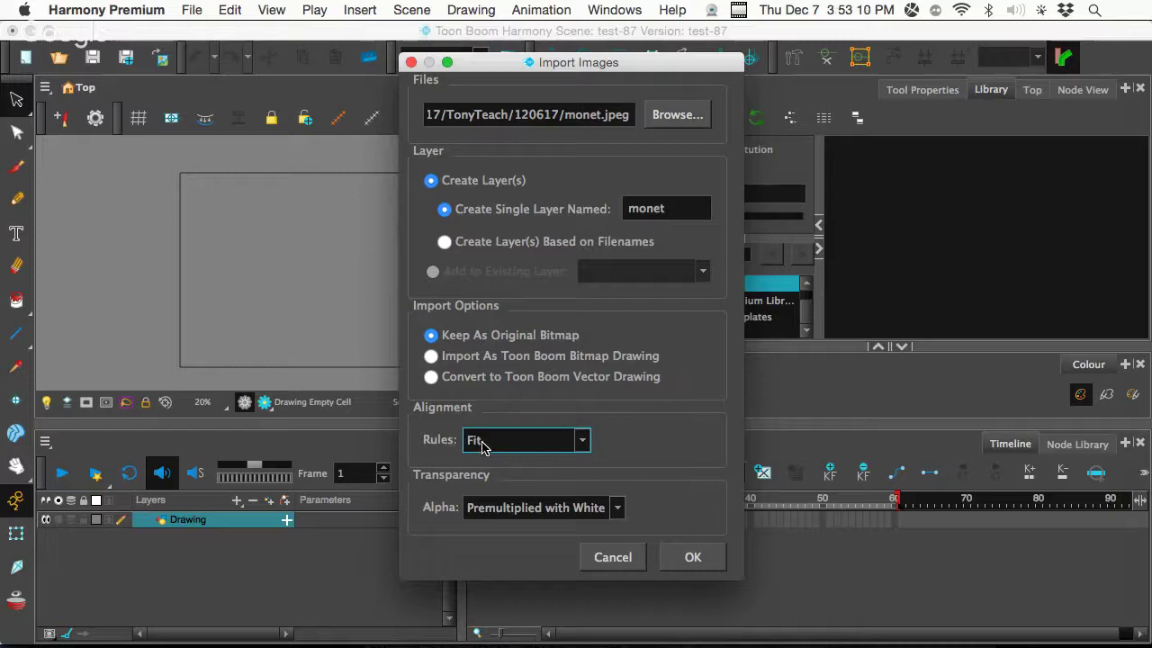
# Try importing monet.jpeg as an original bitmap with Fit alignment, check its layer with the Transform tool, and undo the import
pyautogui.click(693, 558)
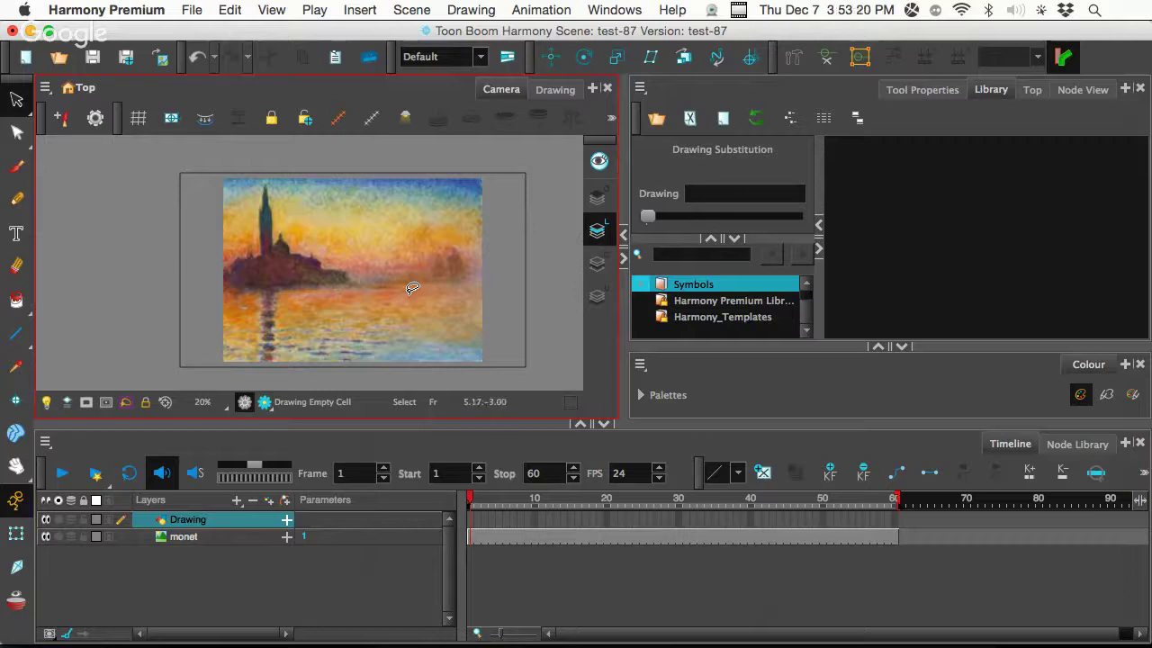
pyautogui.click(15, 534)
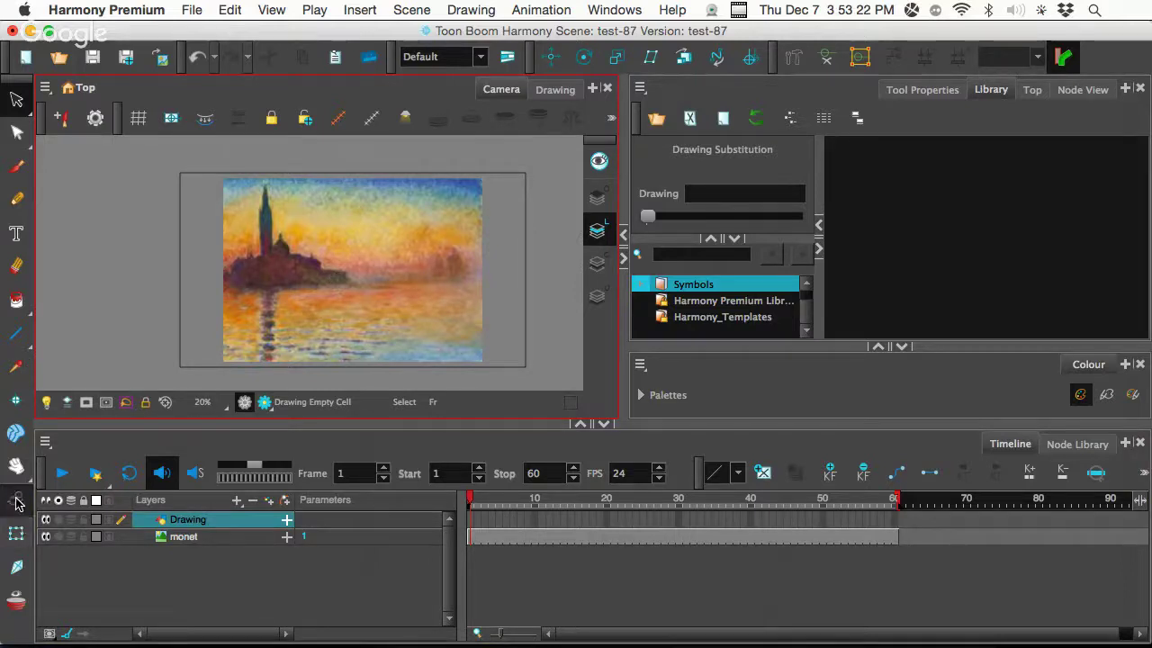
pyautogui.click(290, 297)
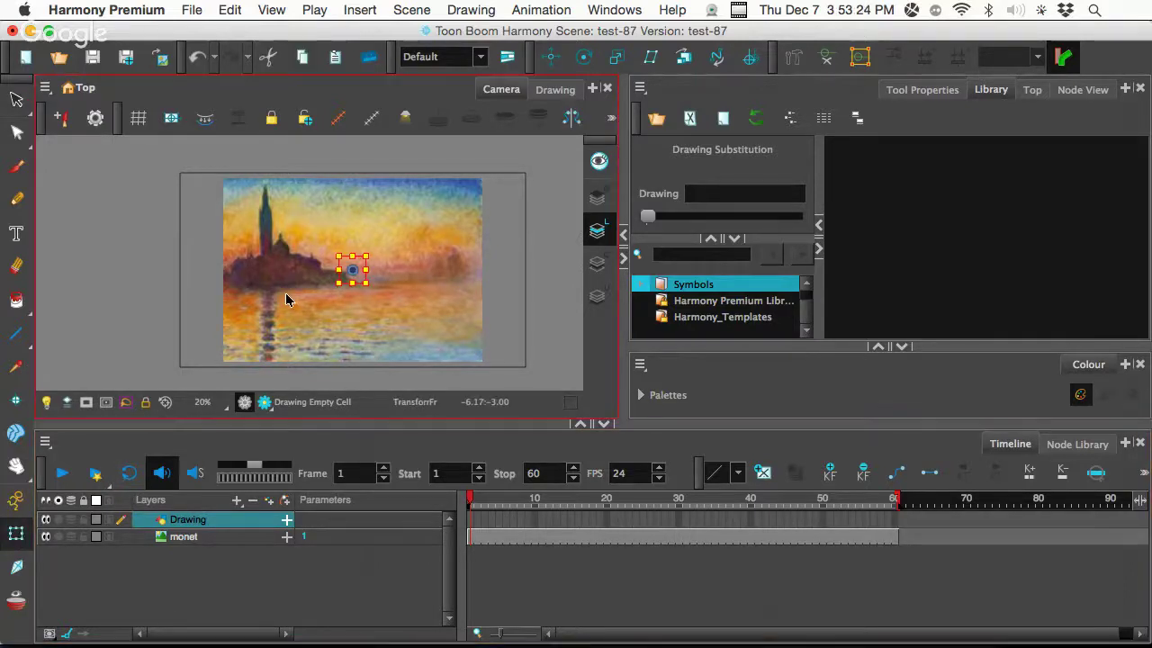
pyautogui.click(240, 538)
pyautogui.click(240, 539)
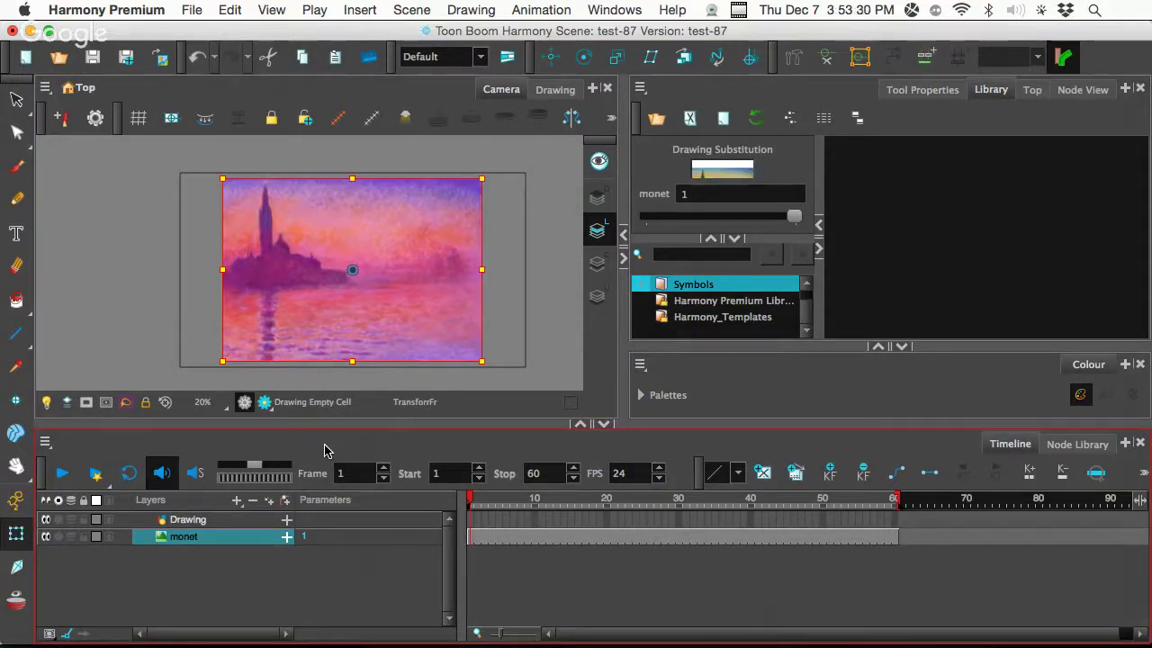
pyautogui.hotkey('ctrl', 'z')
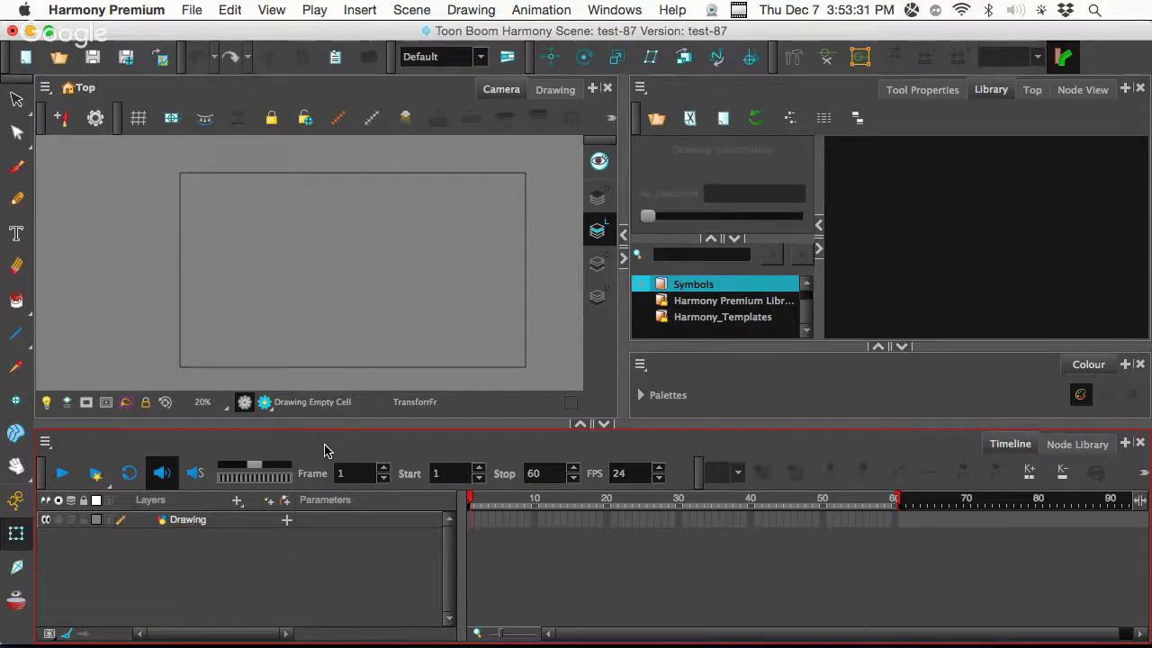
# Import monet.jpeg as an original bitmap on a layer named monet, using the Project Resolution alignment rule
pyautogui.click(303, 345)
pyautogui.click(160, 60)
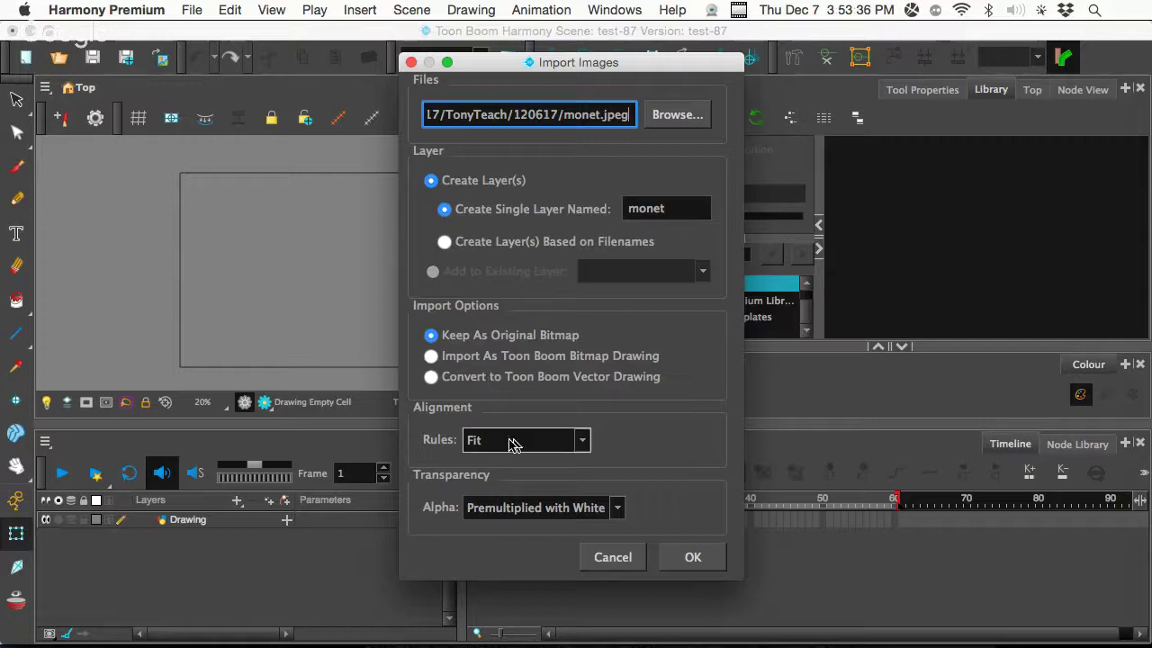
pyautogui.click(579, 439)
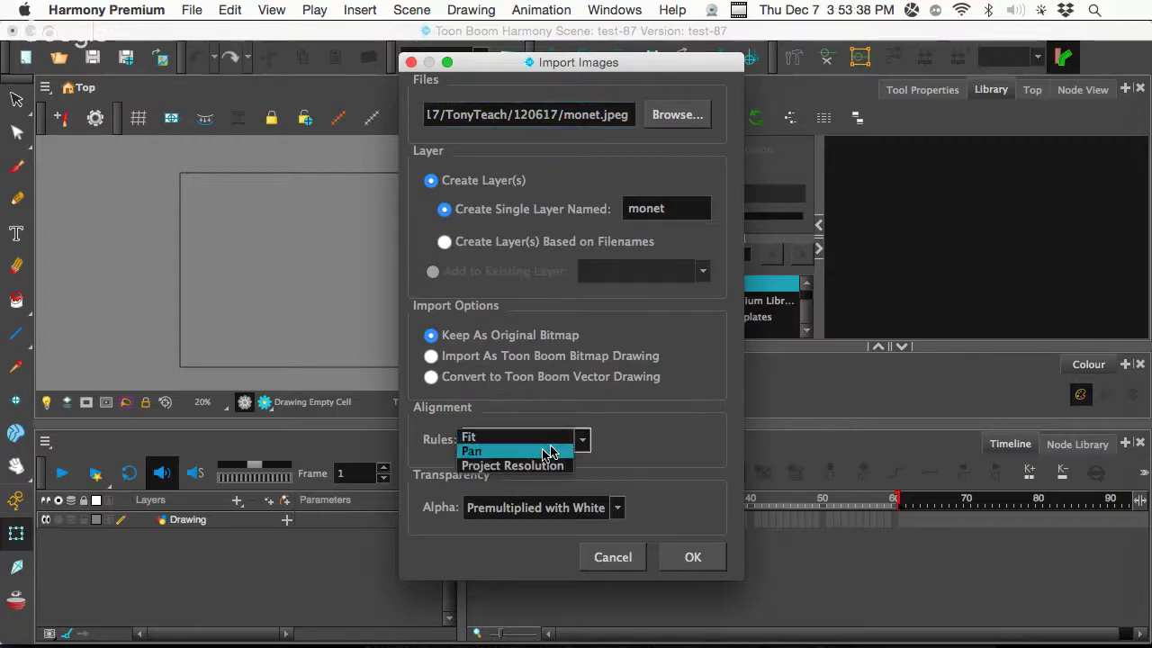
pyautogui.click(530, 465)
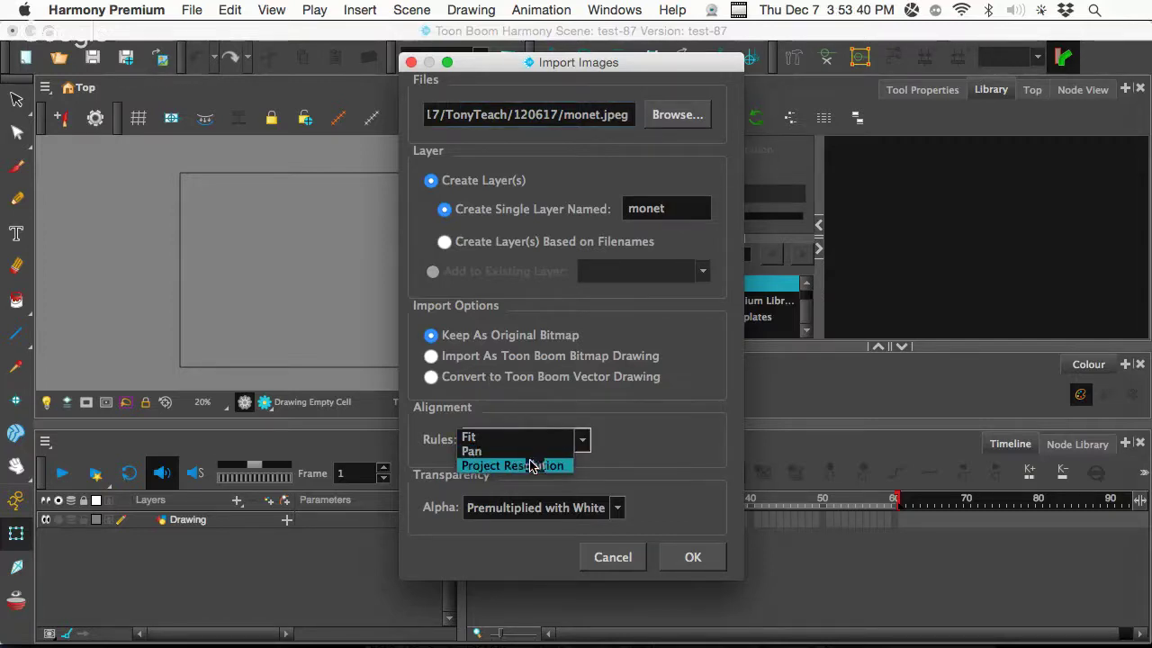
pyautogui.click(687, 561)
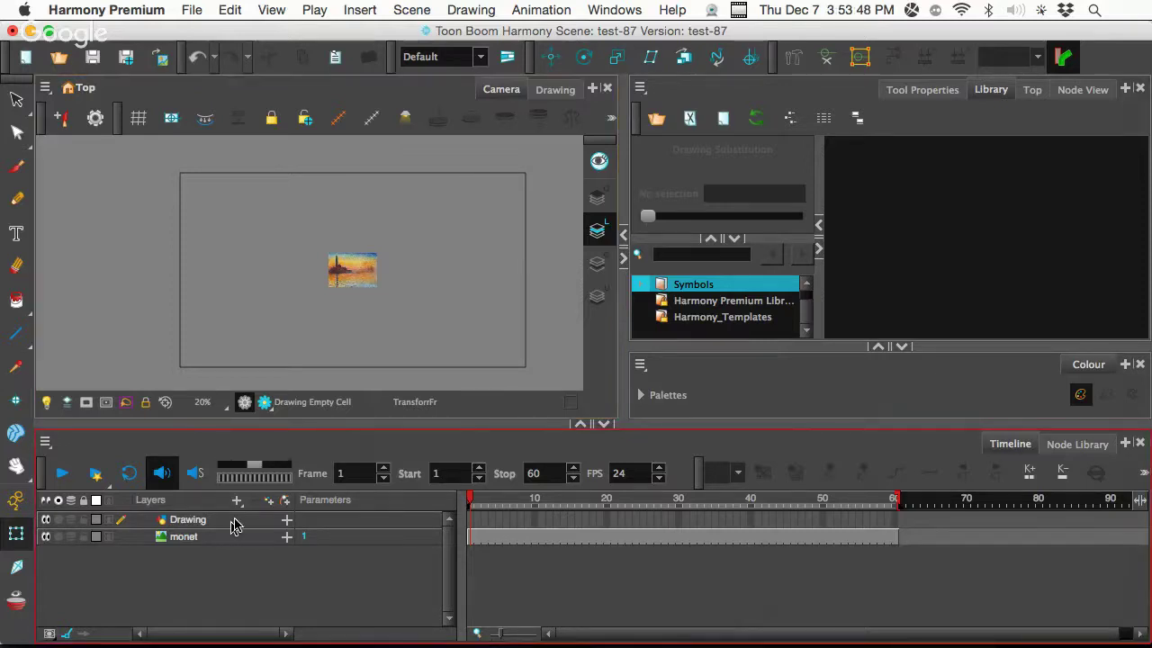
# Undo the last import and import monet.jpeg again as an original bitmap on a layer named monet, using the Pan alignment rule
pyautogui.press('super+z')
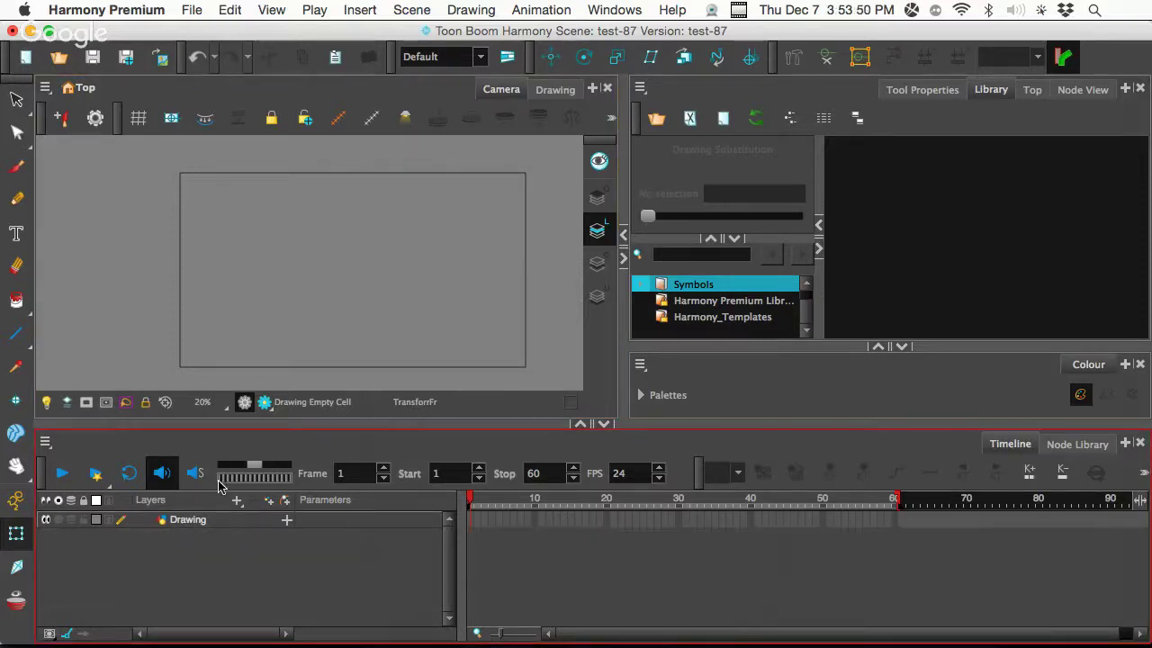
pyautogui.click(160, 60)
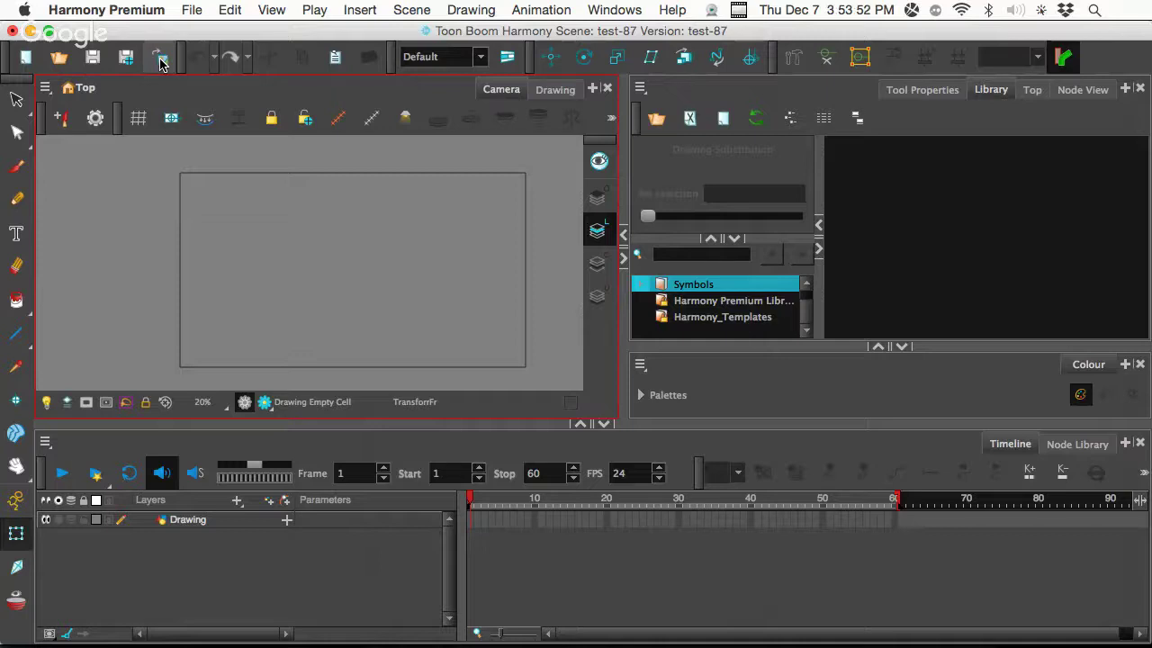
pyautogui.click(523, 424)
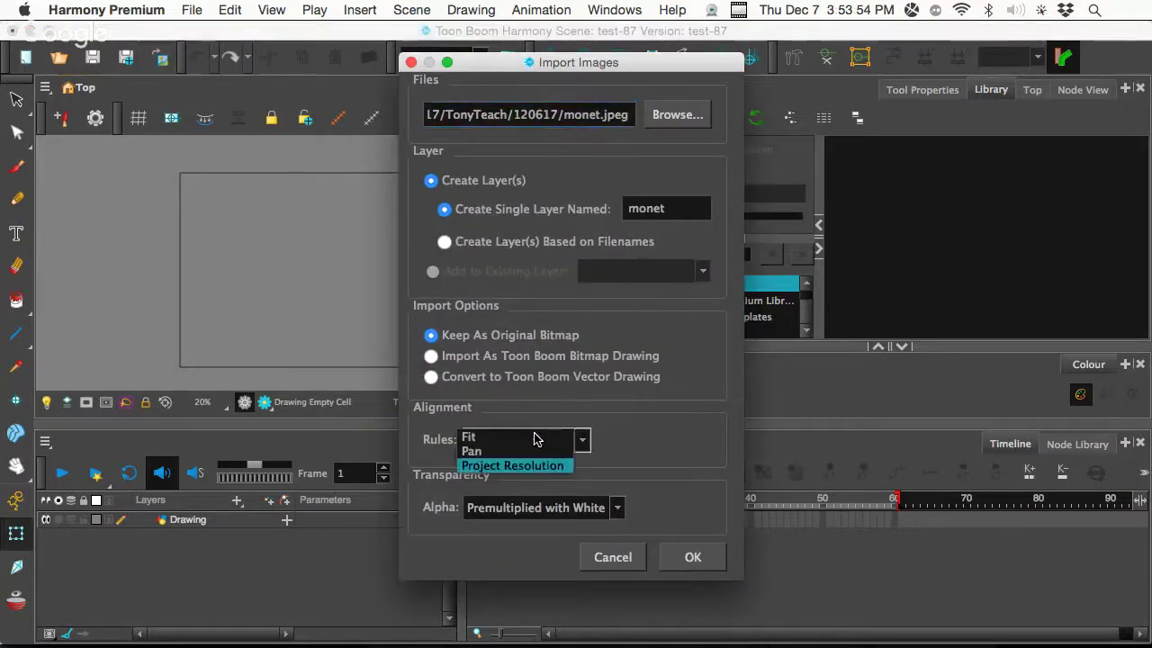
pyautogui.click(515, 451)
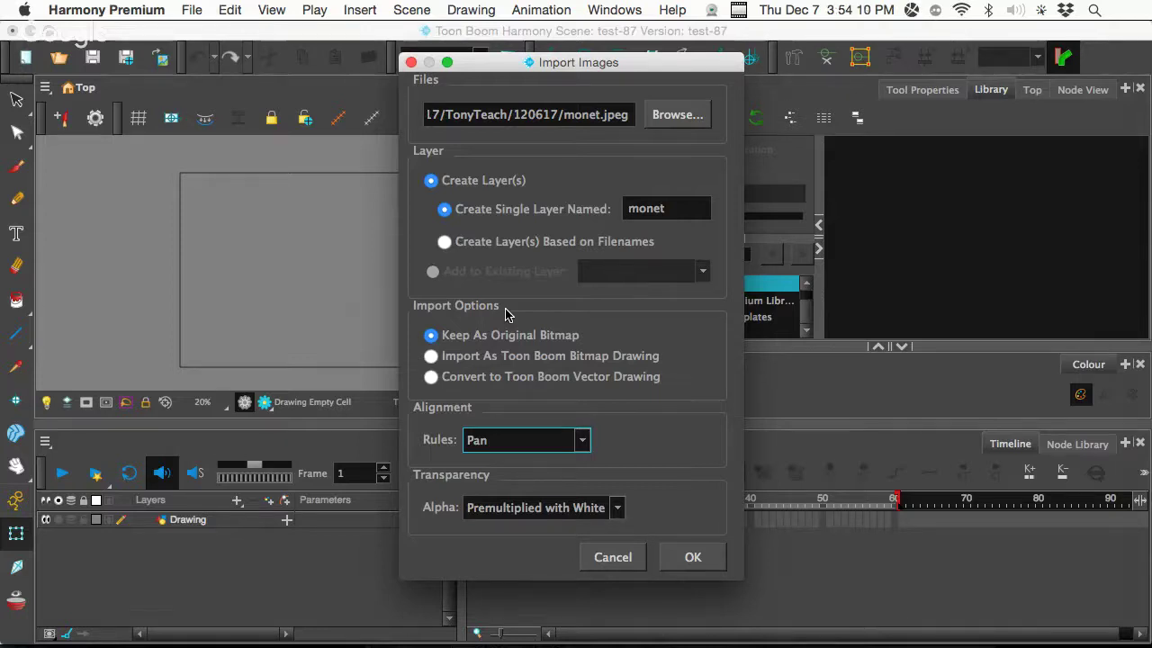
pyautogui.click(689, 556)
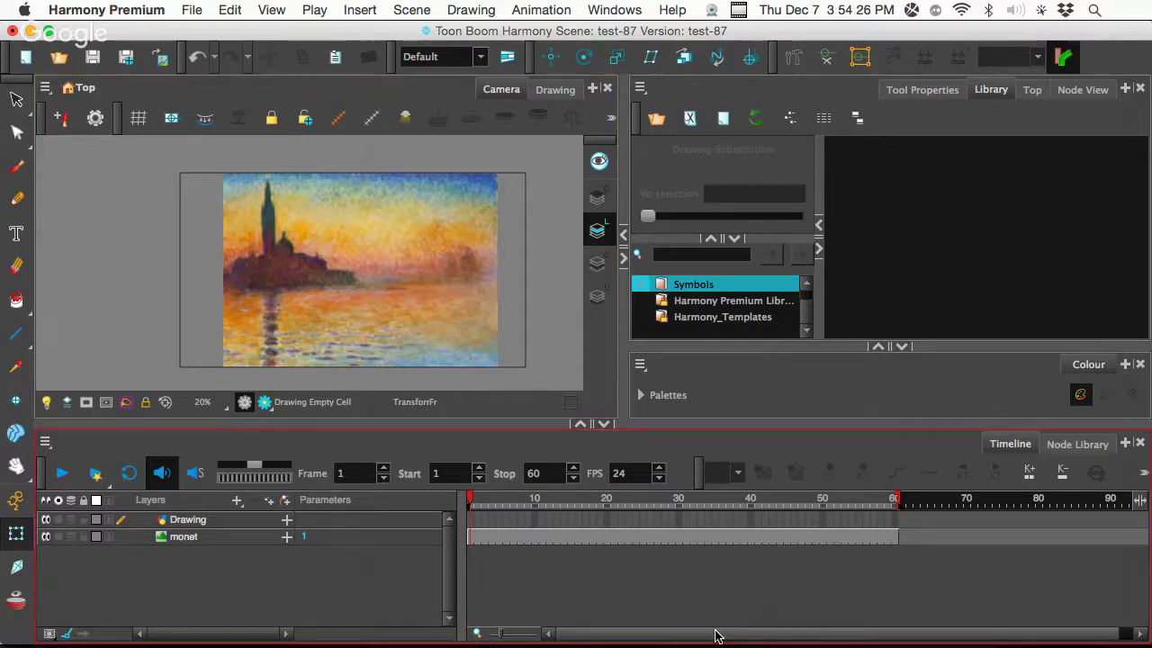
# Check the monet layer's exposure at several frames up to frame 26, clear the selection and activate the Select tool
pyautogui.moveTo(790, 641)
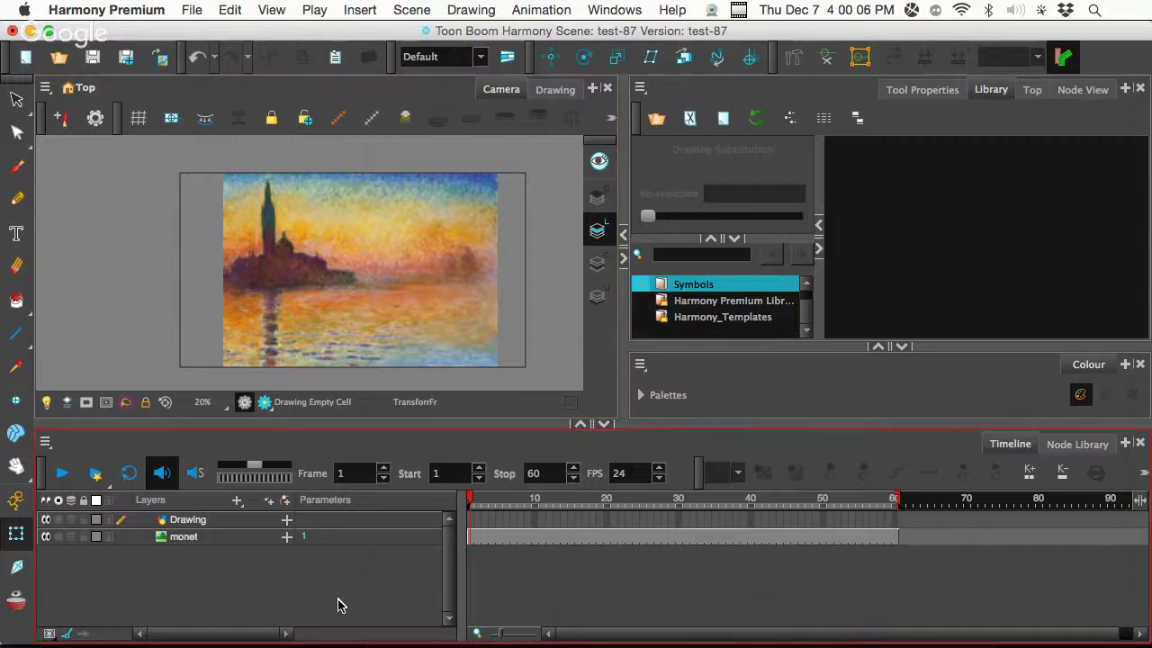
pyautogui.click(476, 538)
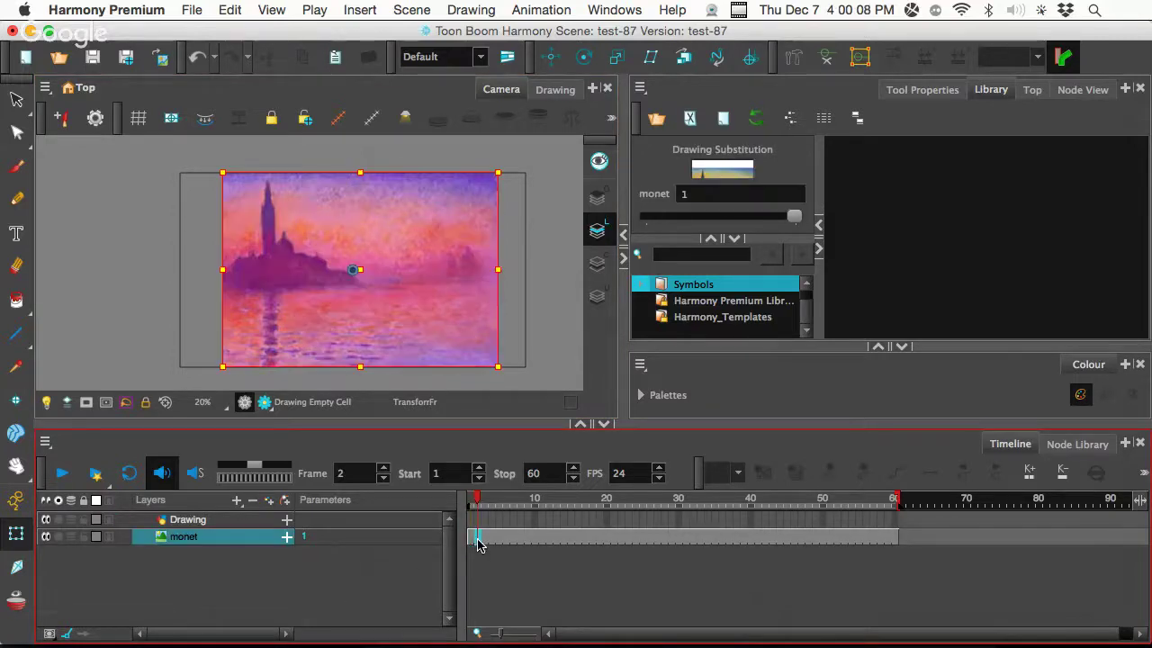
pyautogui.click(583, 535)
pyautogui.click(649, 537)
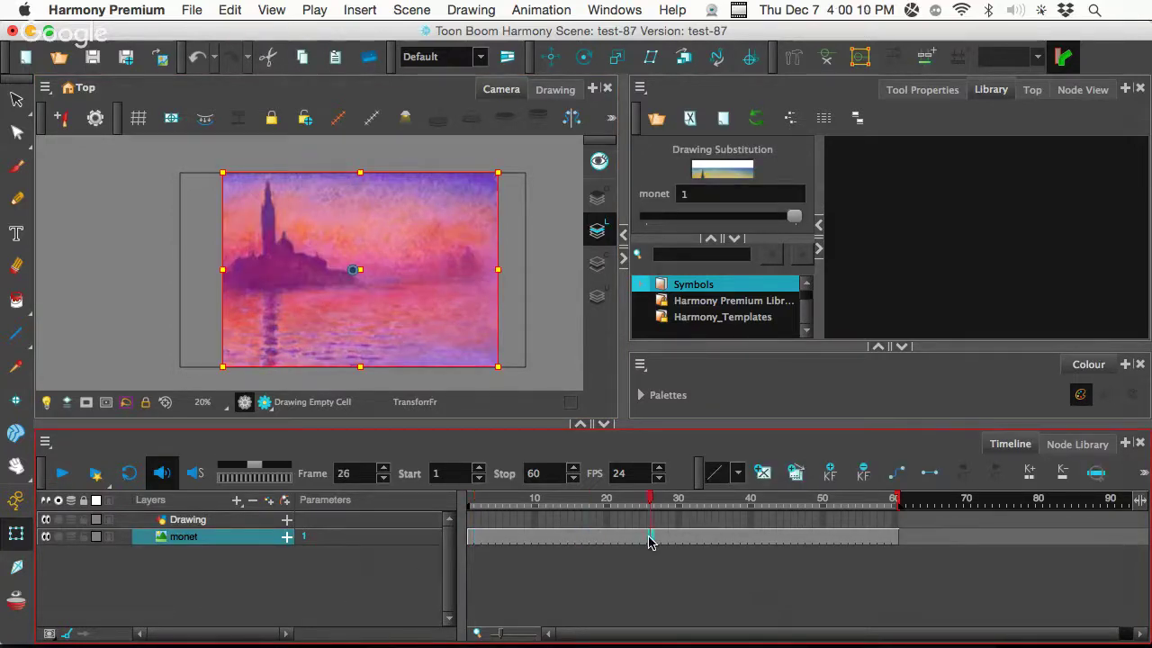
pyautogui.click(316, 579)
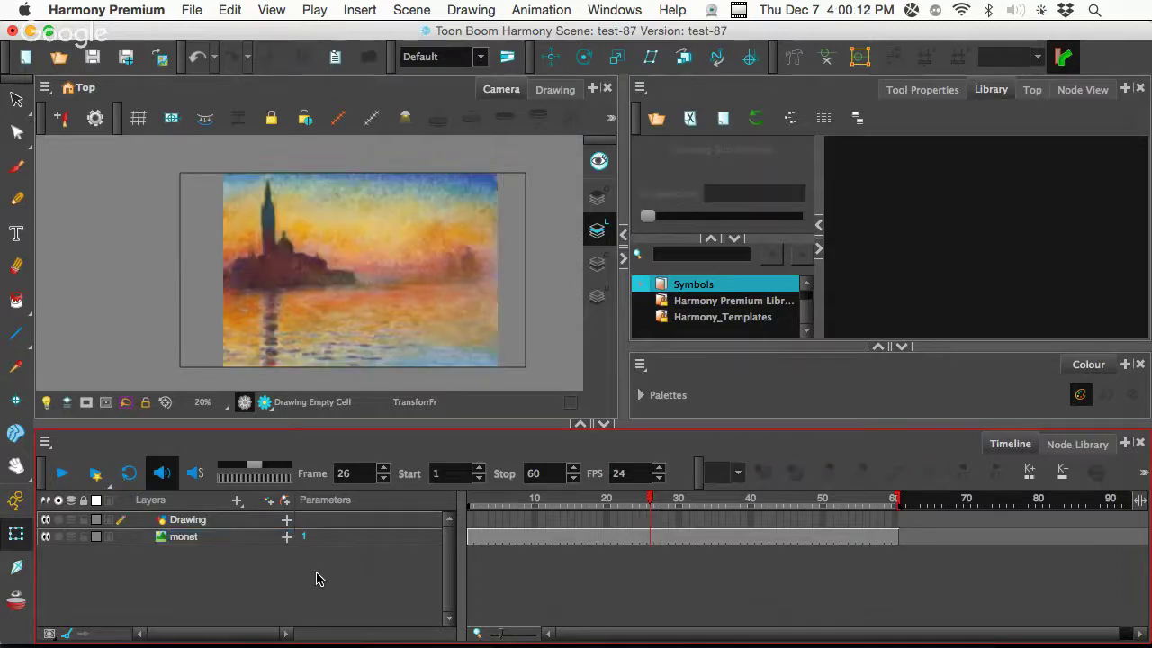
pyautogui.click(108, 187)
pyautogui.click(18, 100)
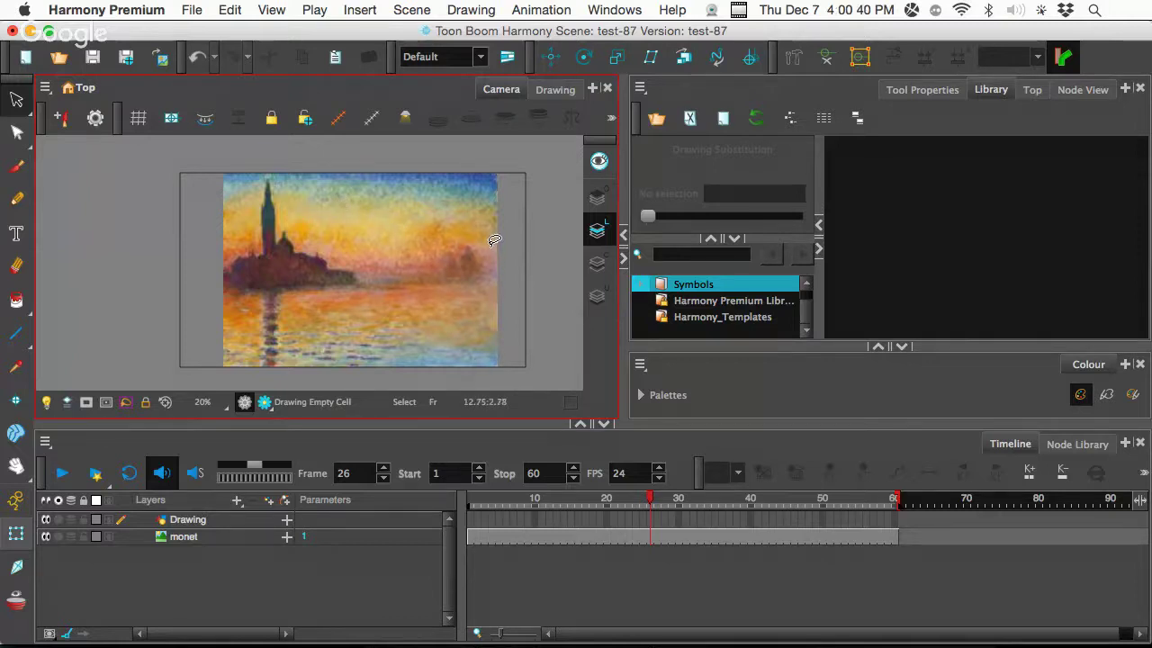
pyautogui.click(608, 586)
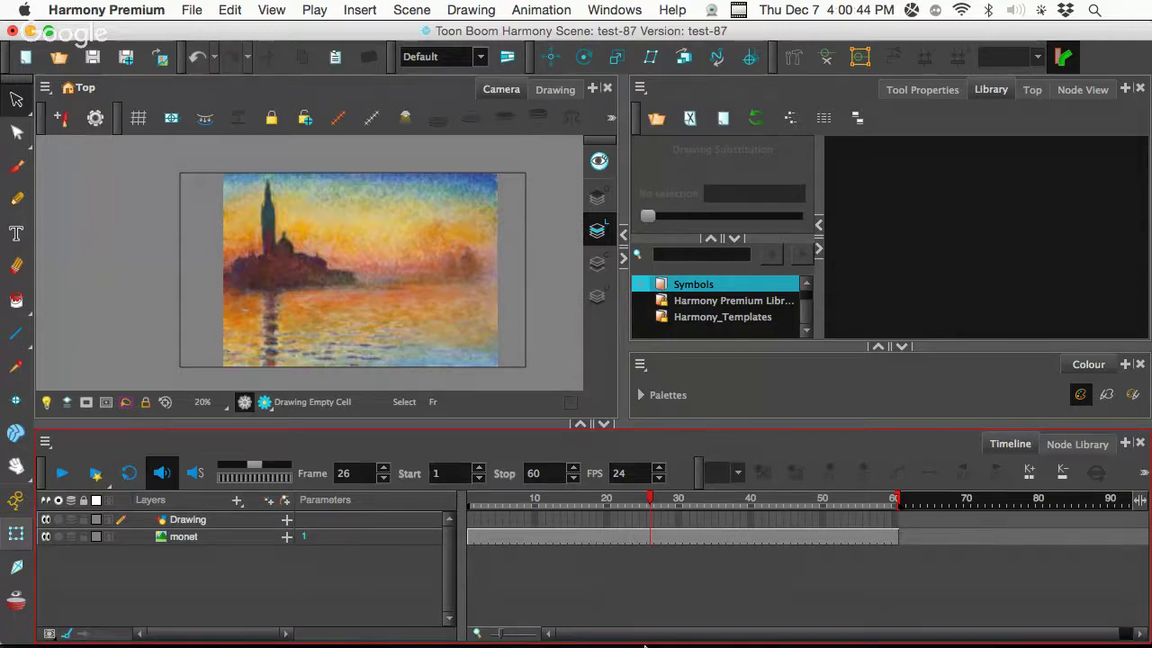
# Switch to Harmony Essentials and, with the Transform tool active at frame 11, set the body layer's opacity to 100
pyautogui.moveTo(640, 641)
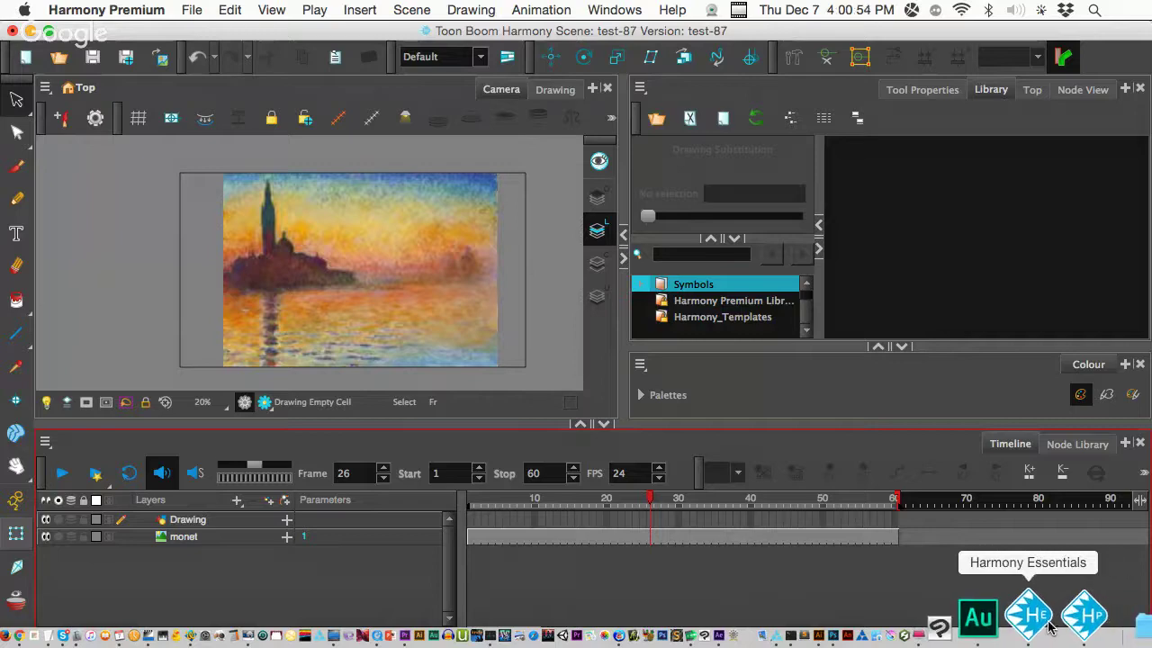
pyautogui.click(1042, 619)
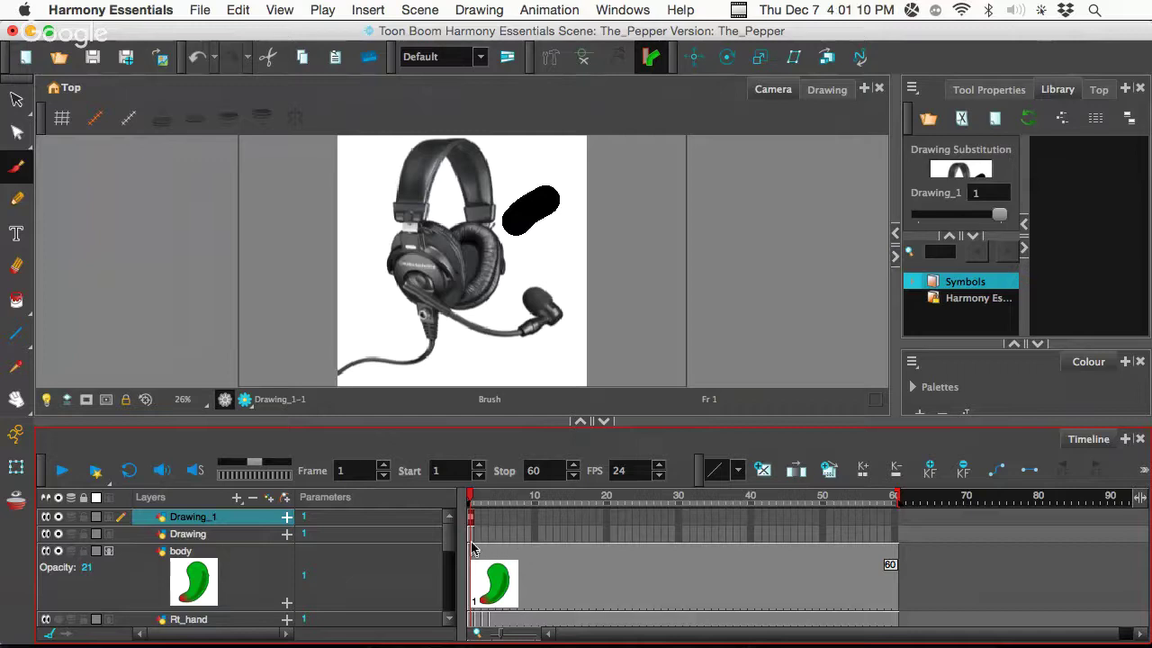
pyautogui.click(406, 559)
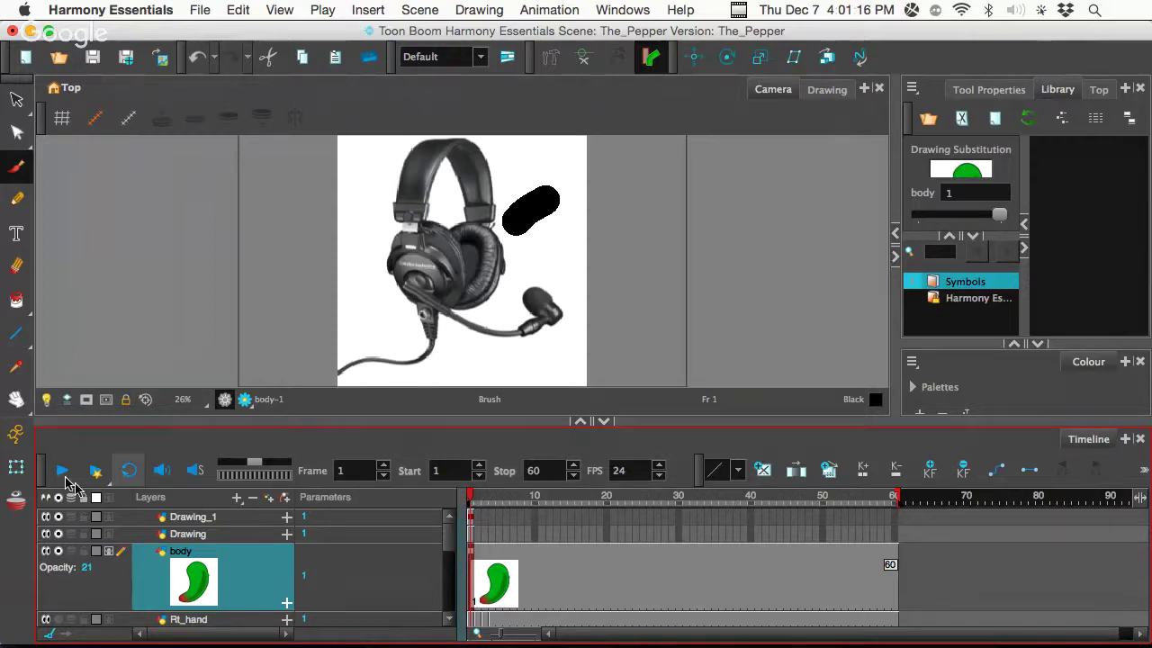
pyautogui.click(16, 467)
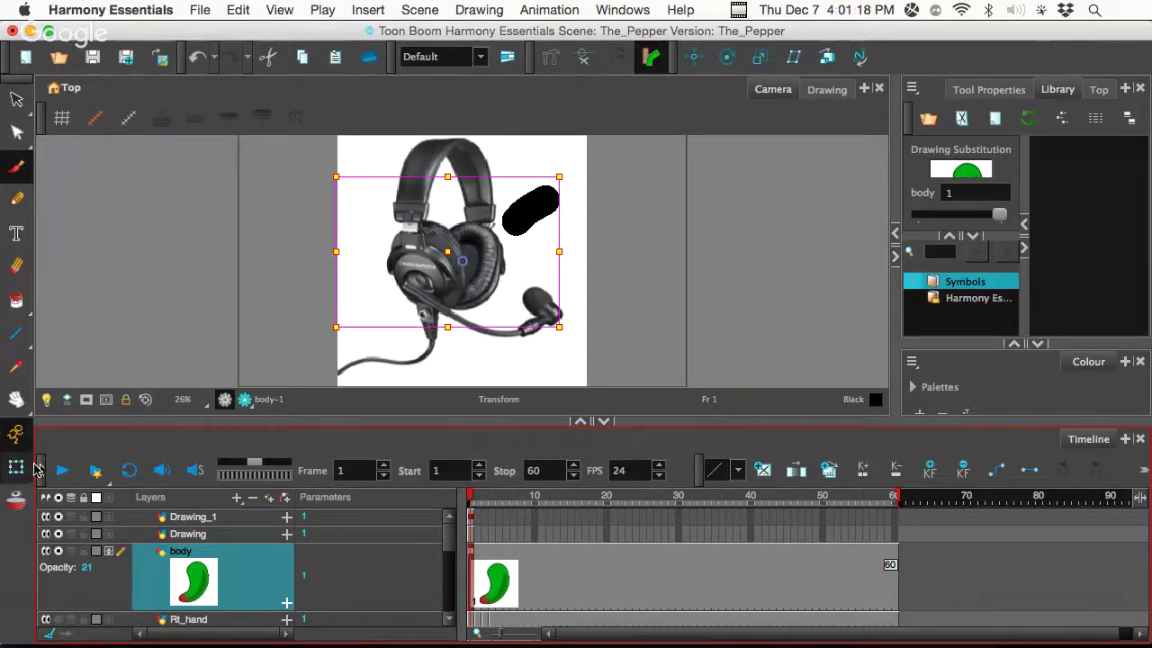
pyautogui.moveTo(468, 501); pyautogui.dragTo(541, 501)
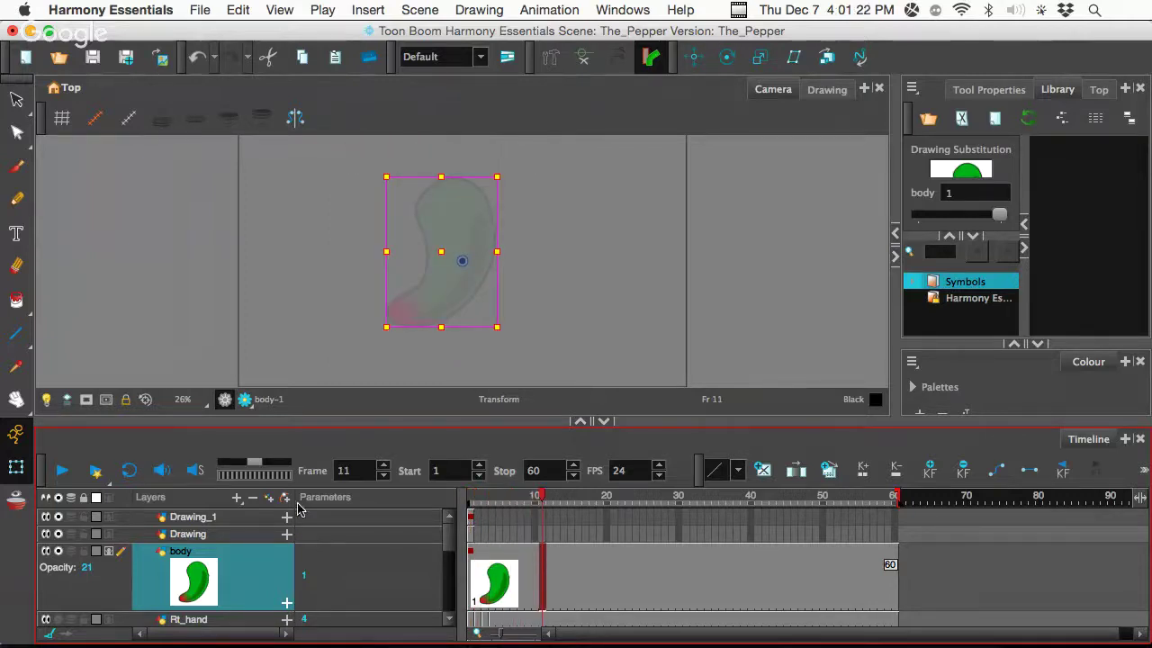
pyautogui.moveTo(85, 572); pyautogui.dragTo(240, 571)
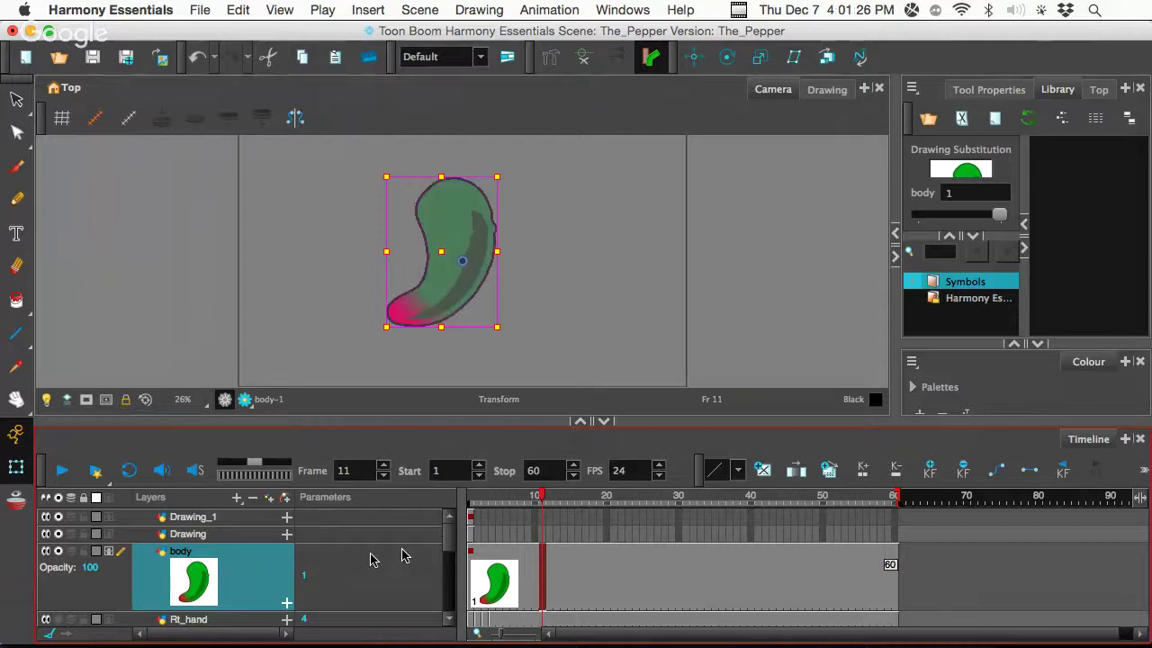
# Return to frame 1 and review the transformation and drawing settings in the body layer's properties
pyautogui.moveTo(540, 499); pyautogui.dragTo(438, 500)
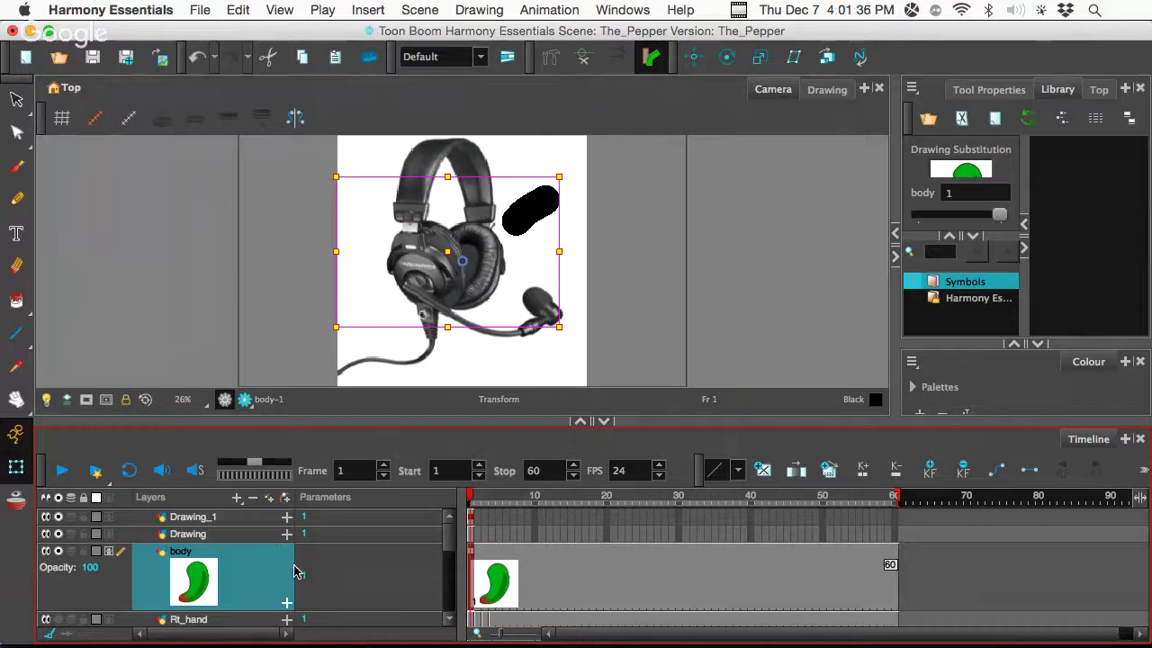
pyautogui.doubleClick(190, 560)
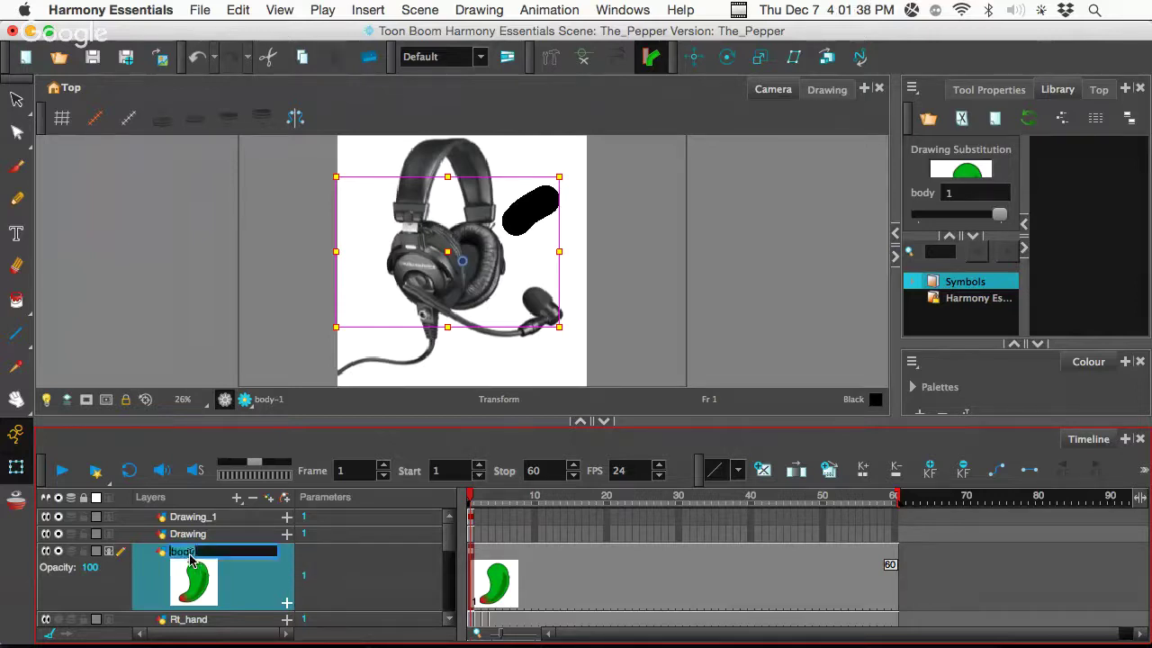
pyautogui.click(160, 560)
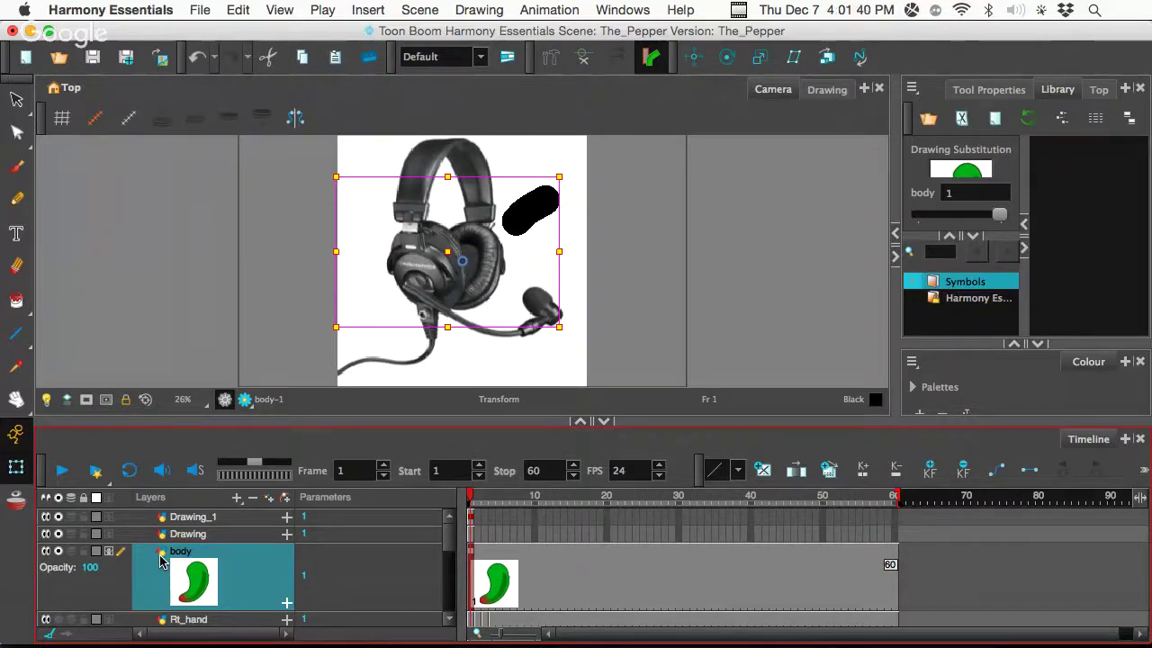
pyautogui.doubleClick(162, 562)
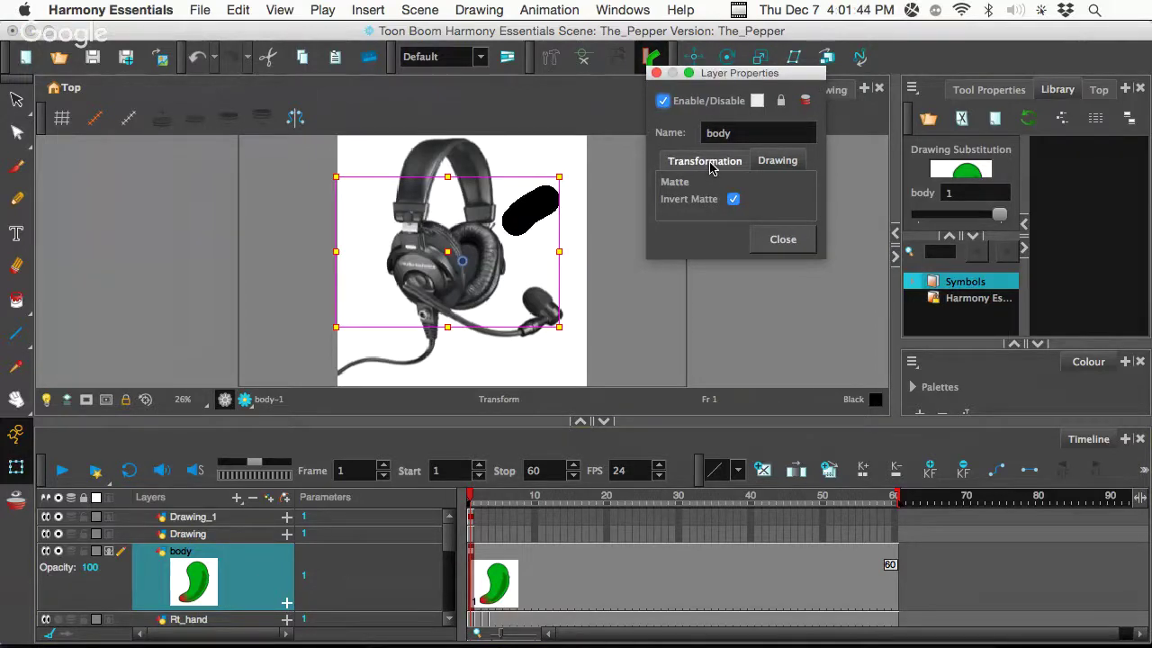
pyautogui.click(705, 161)
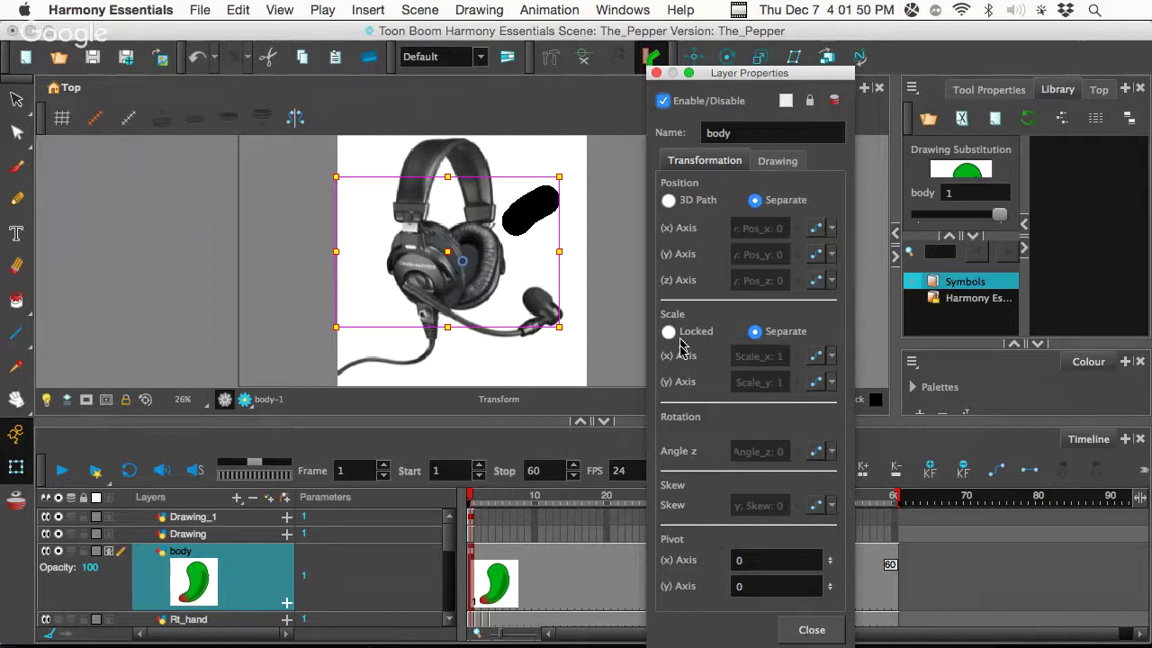
pyautogui.click(769, 162)
pyautogui.click(704, 161)
pyautogui.click(656, 73)
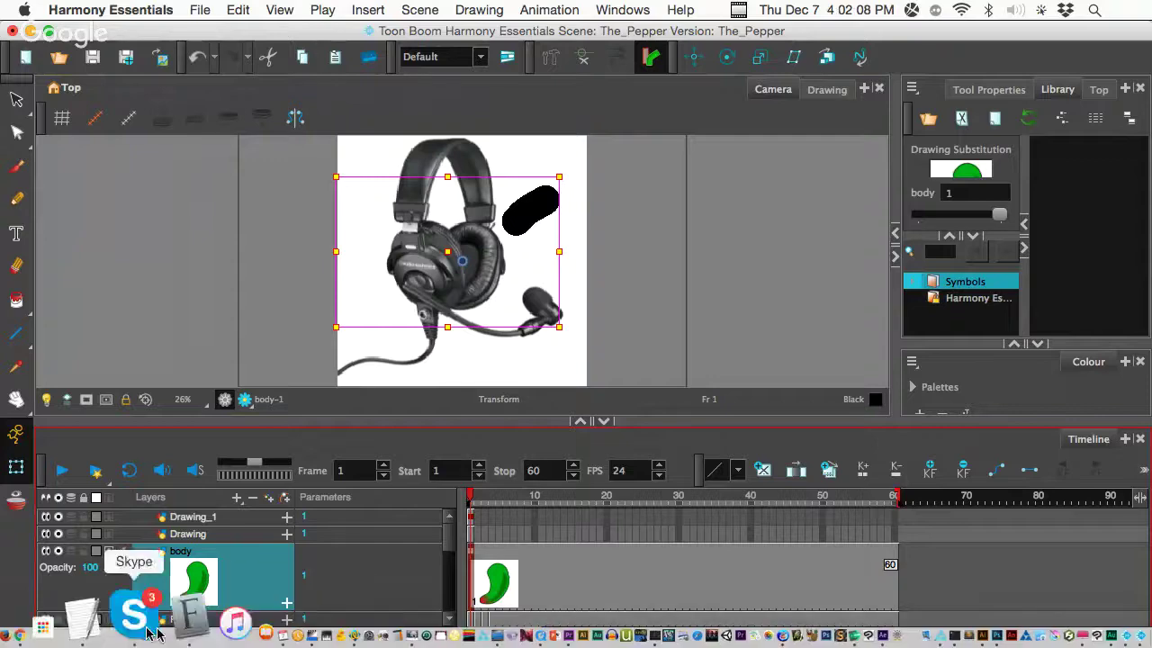
# Switch to Chrome, view the Focusrite Scarlett 2i2 page, and examine the enlarged product image of the Audio-Technica BPHS1 headset
pyautogui.click(102, 617)
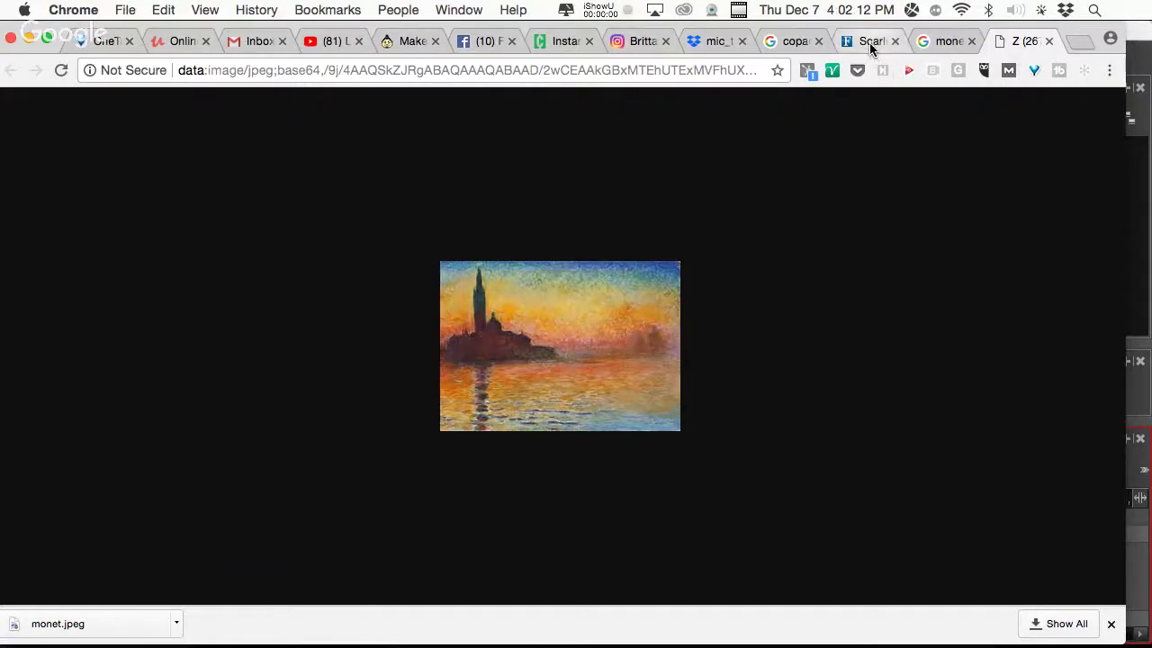
pyautogui.click(869, 41)
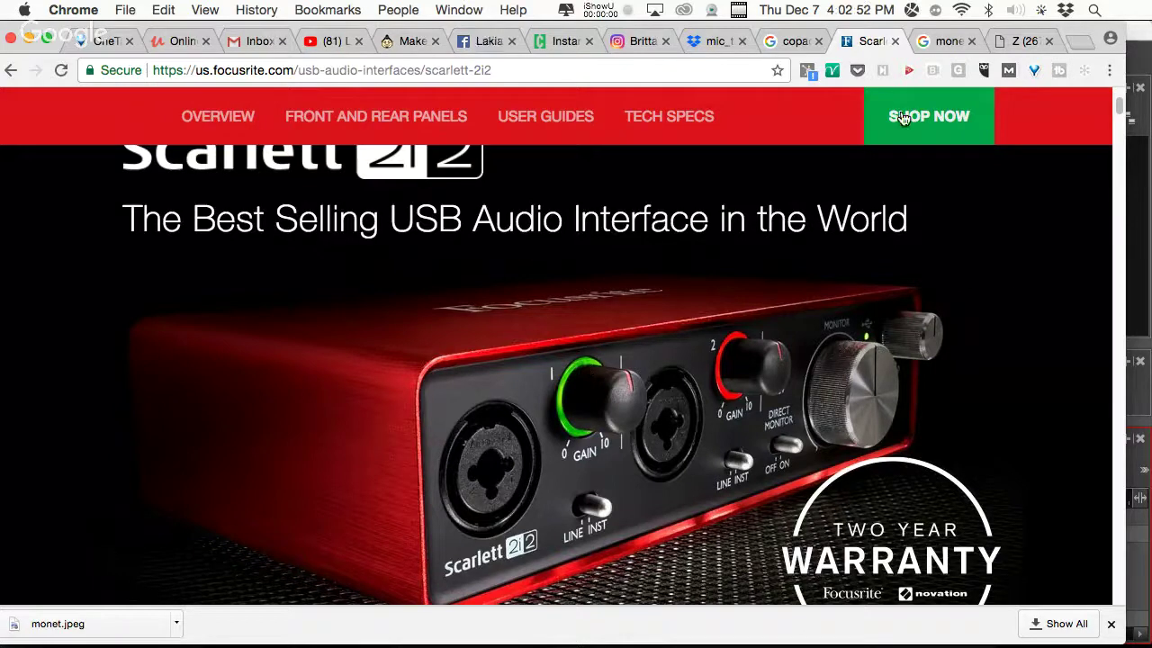
pyautogui.click(943, 43)
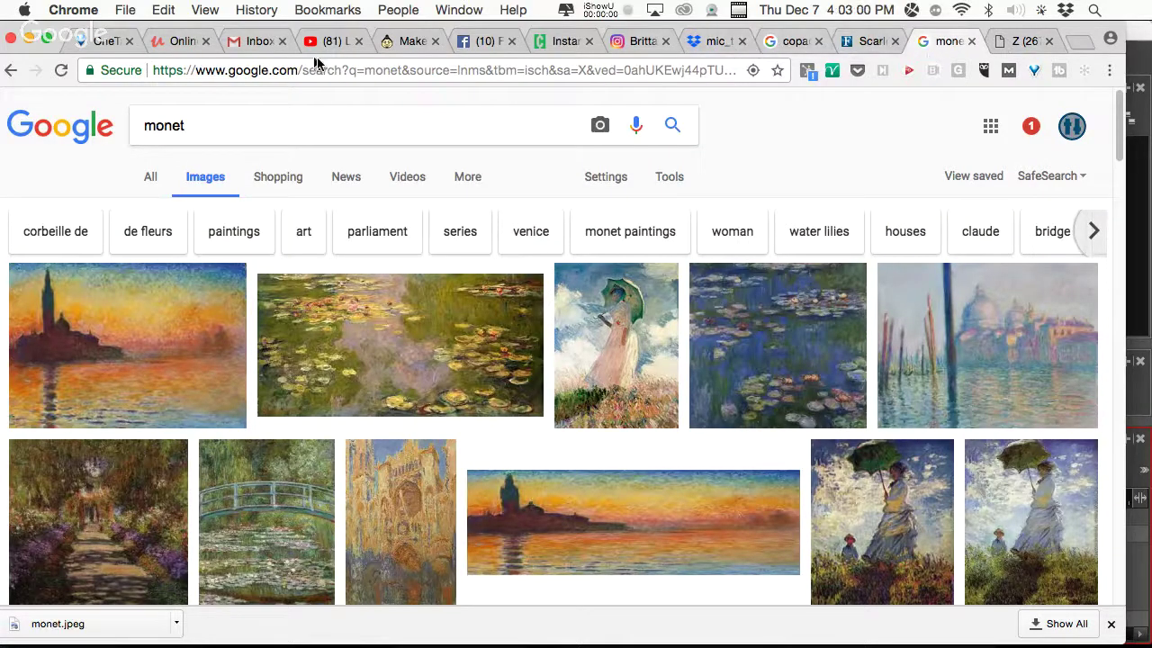
pyautogui.click(258, 11)
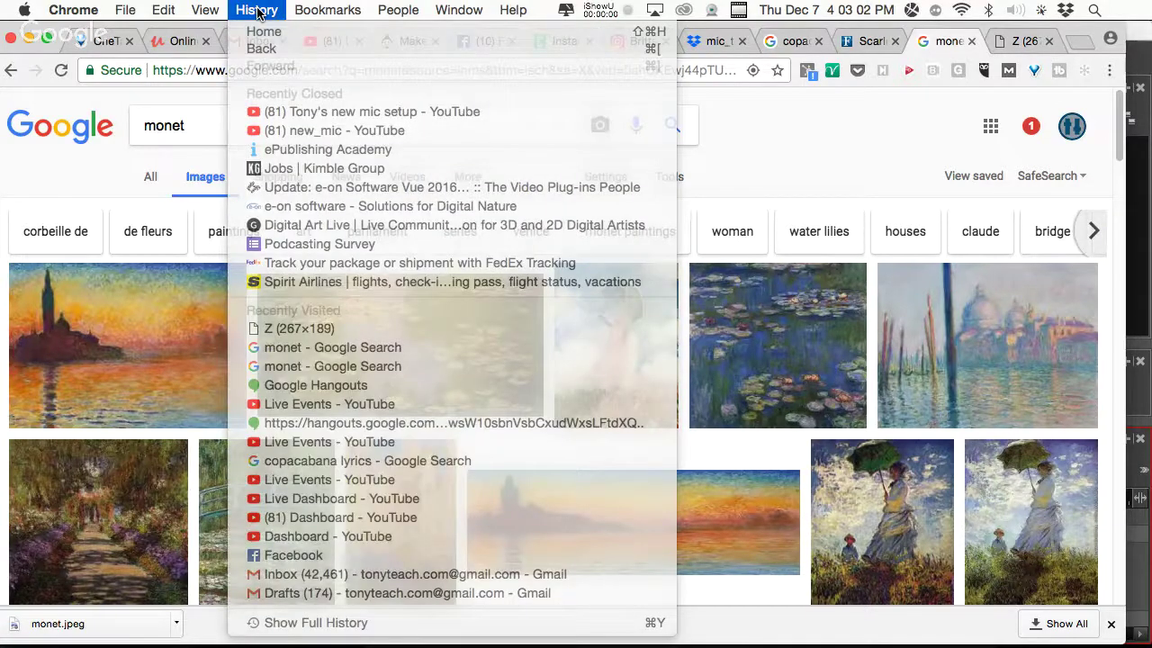
pyautogui.click(11, 70)
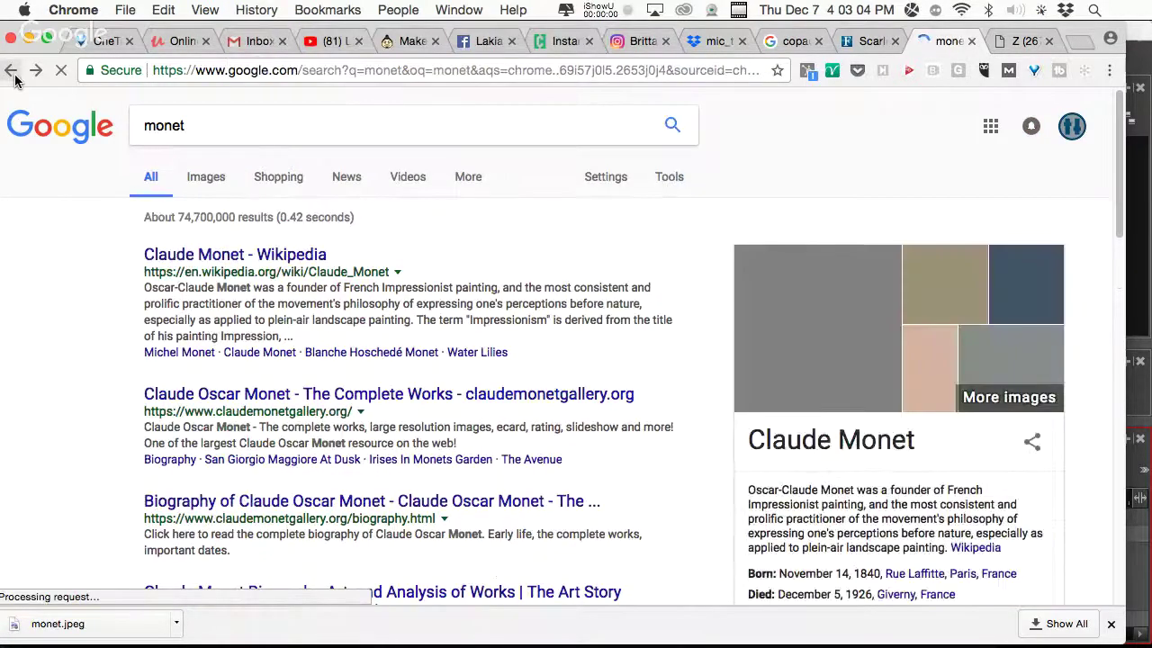
pyautogui.click(11, 70)
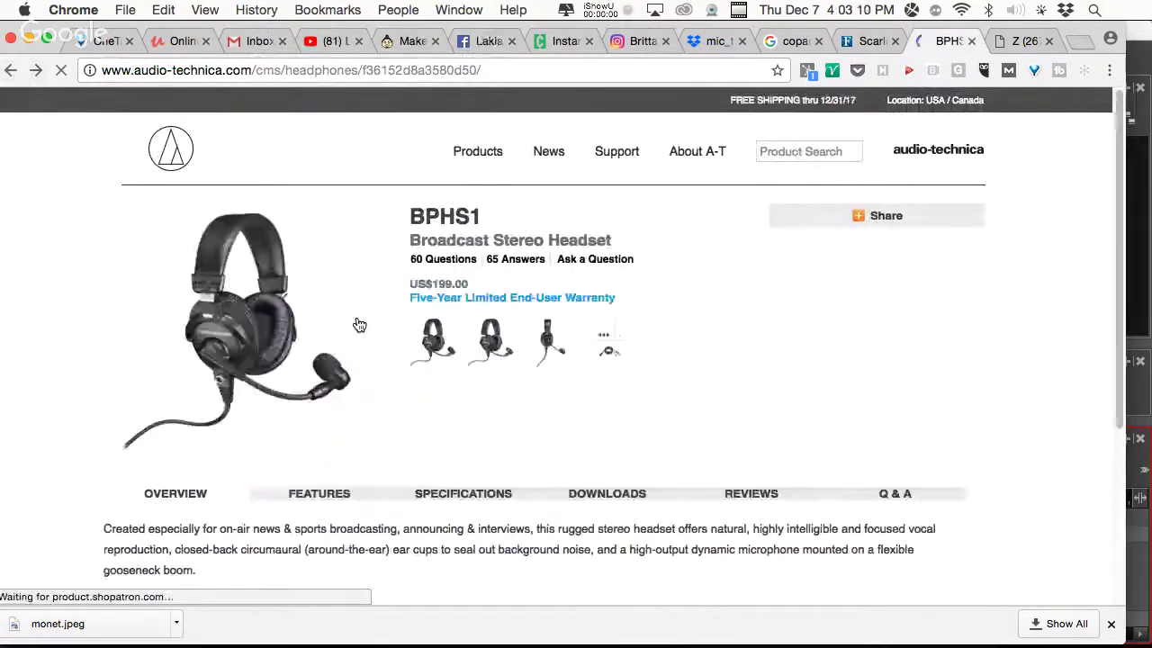
pyautogui.click(300, 321)
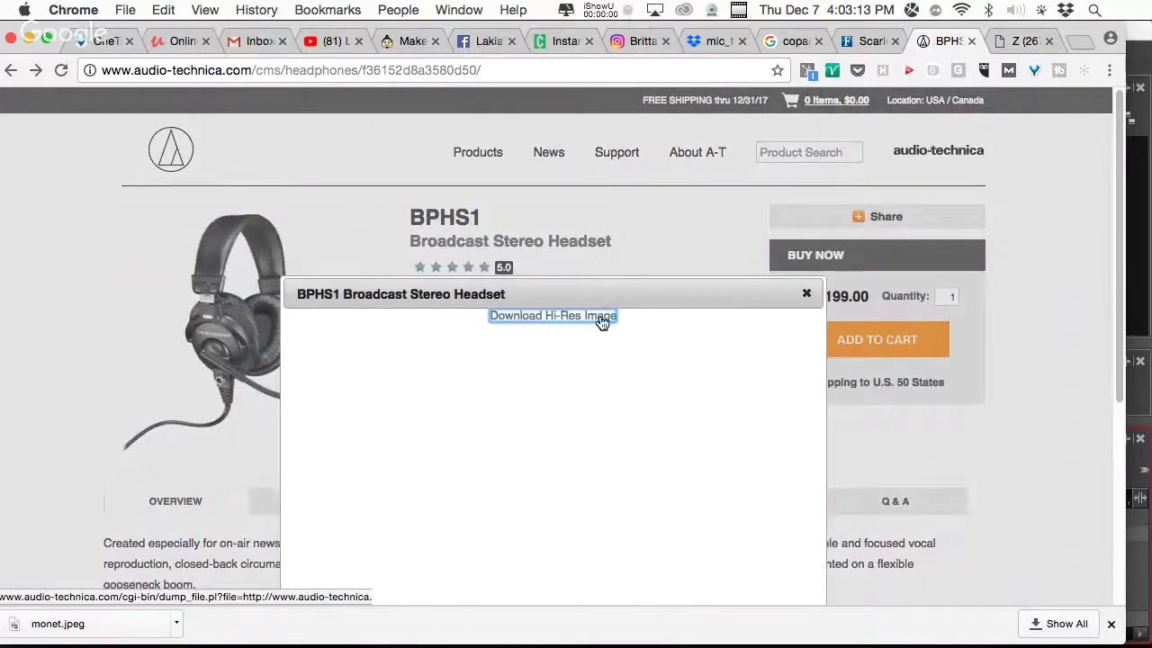
pyautogui.scroll(-5, 849, 407)
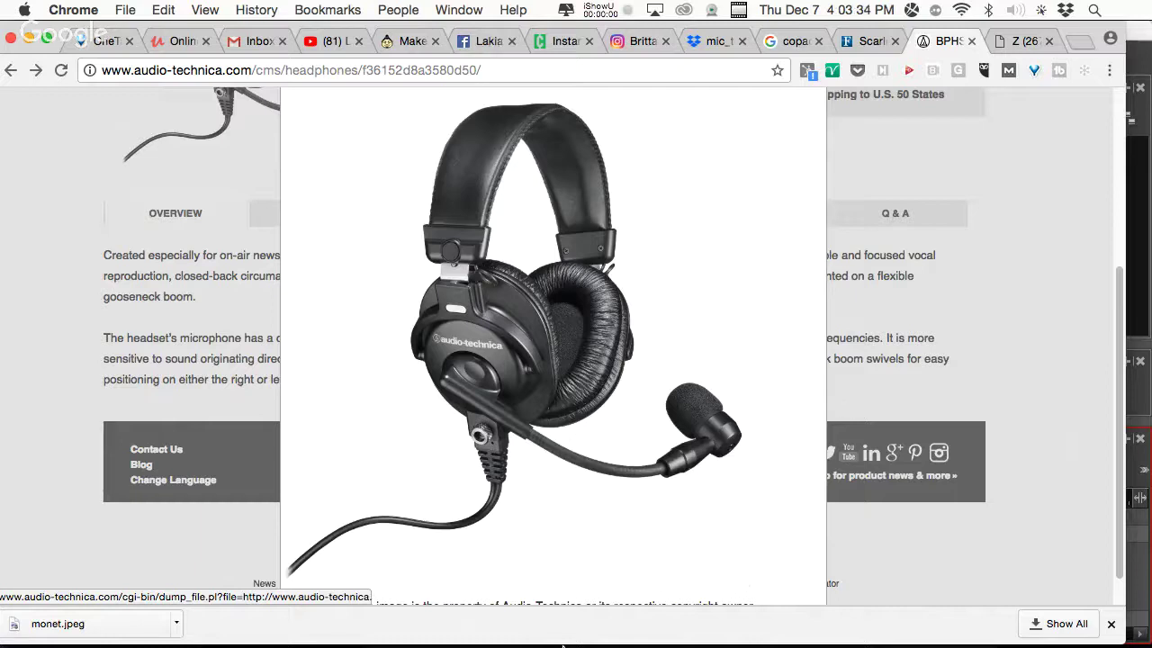
# Switch back to Harmony Essentials and hide the Drawing_1, Drawing and body layers
pyautogui.moveTo(539, 640)
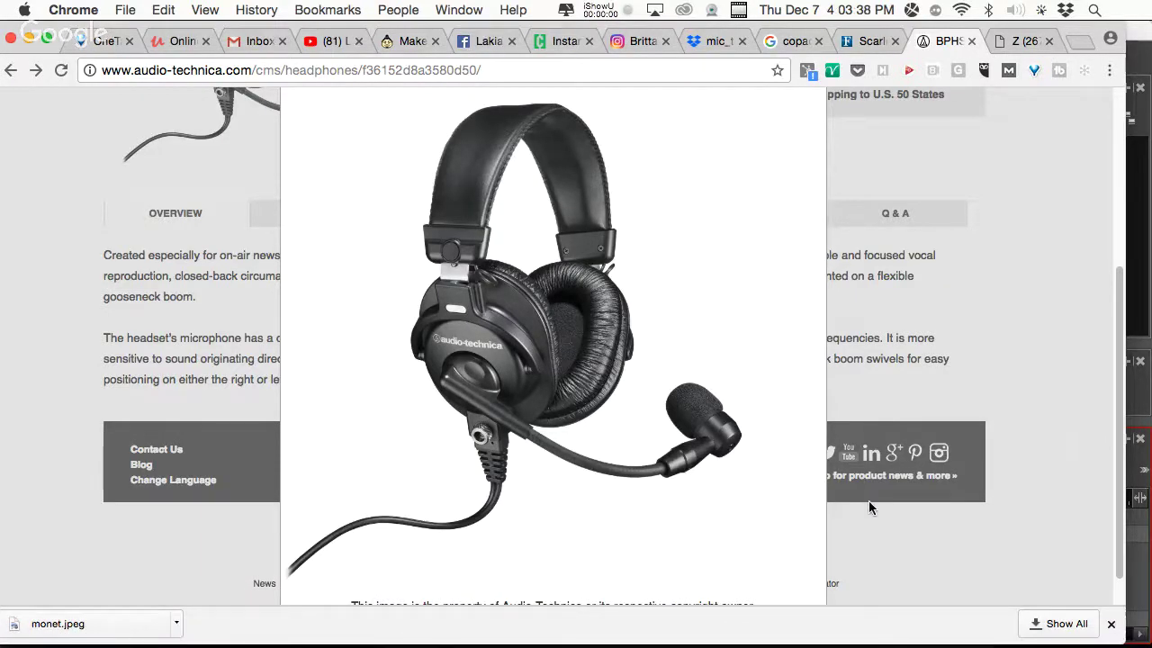
pyautogui.click(1137, 562)
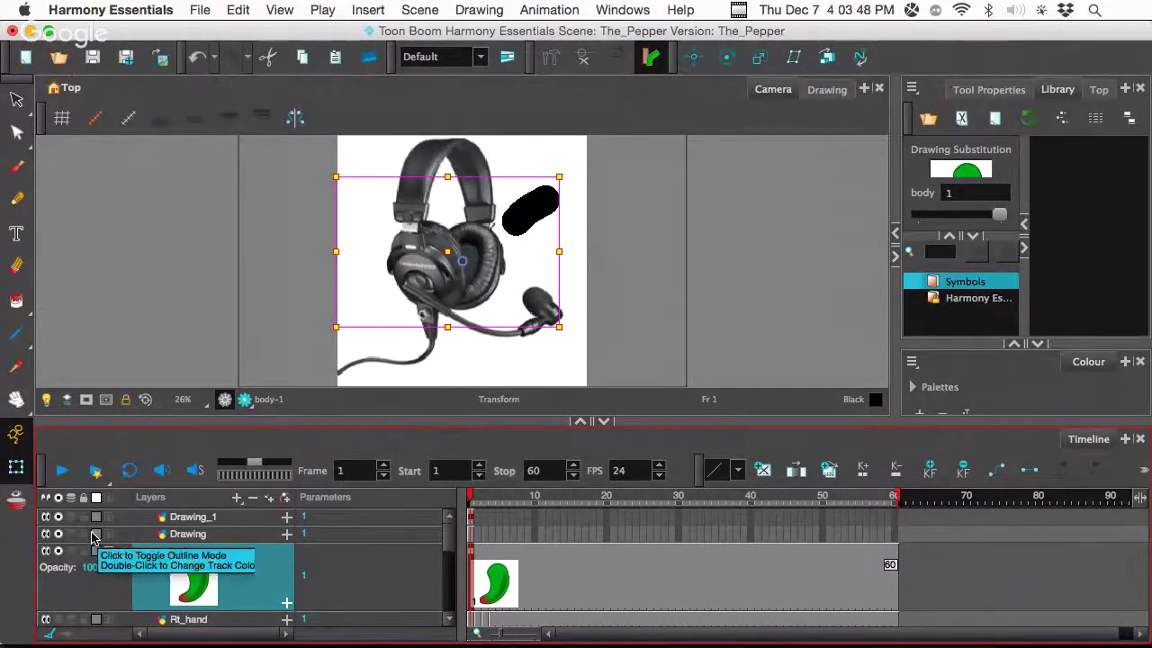
pyautogui.click(57, 519)
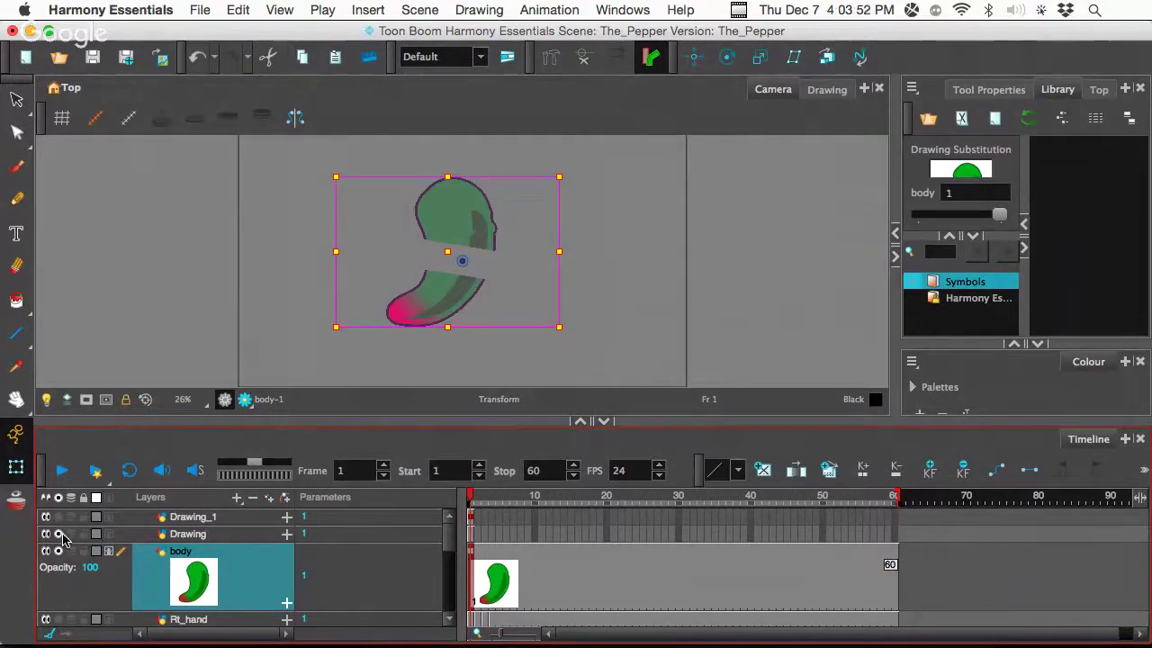
pyautogui.click(59, 535)
pyautogui.click(58, 550)
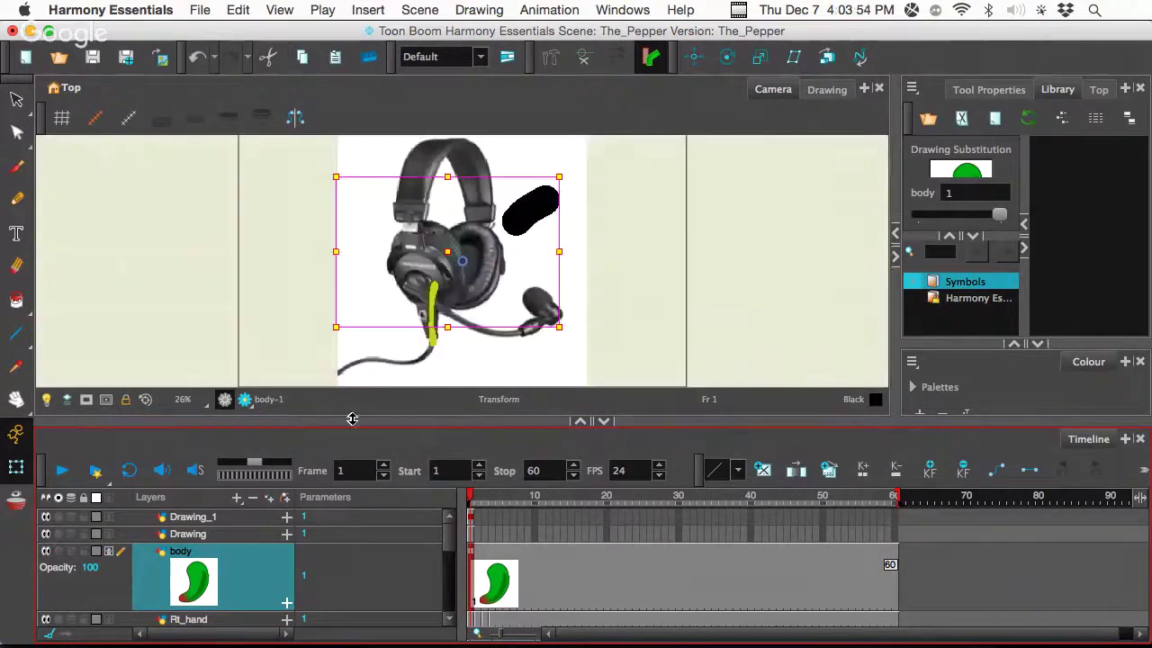
pyautogui.click(478, 9)
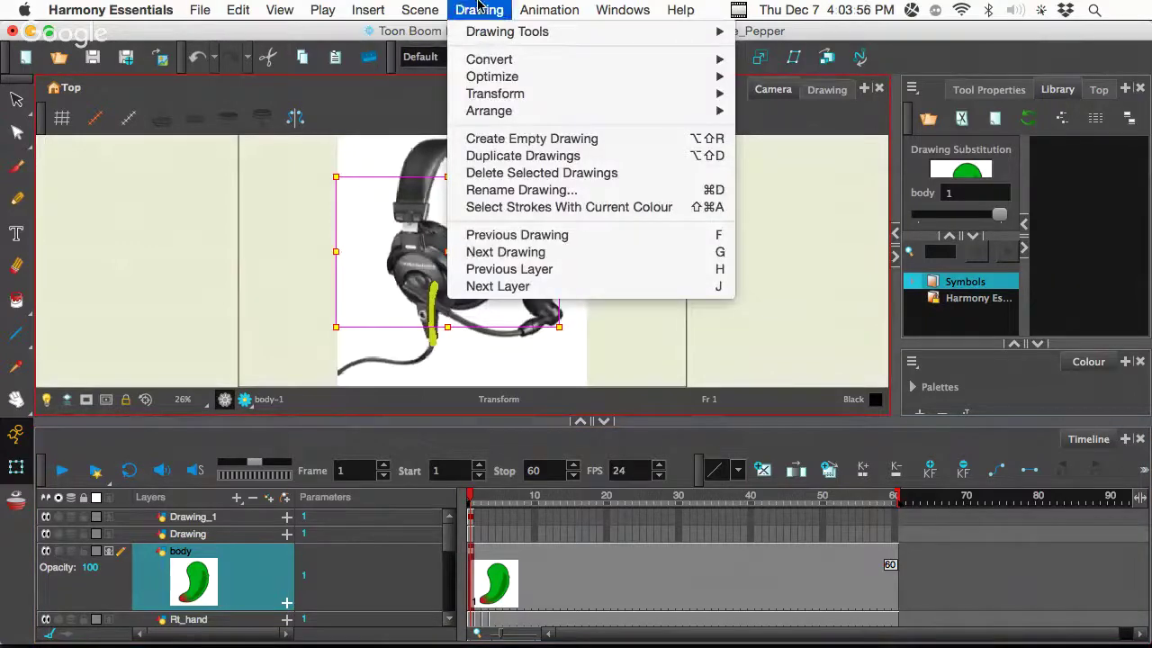
pyautogui.click(525, 7)
pyautogui.moveTo(90, 643)
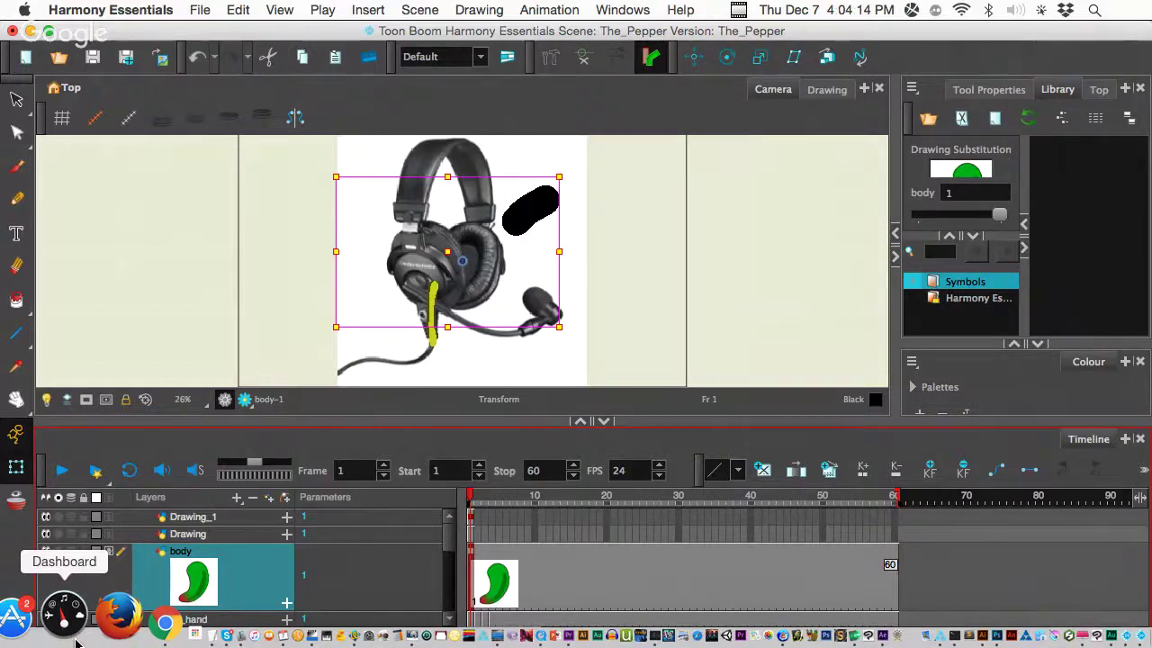
pyautogui.click(547, 8)
pyautogui.click(547, 6)
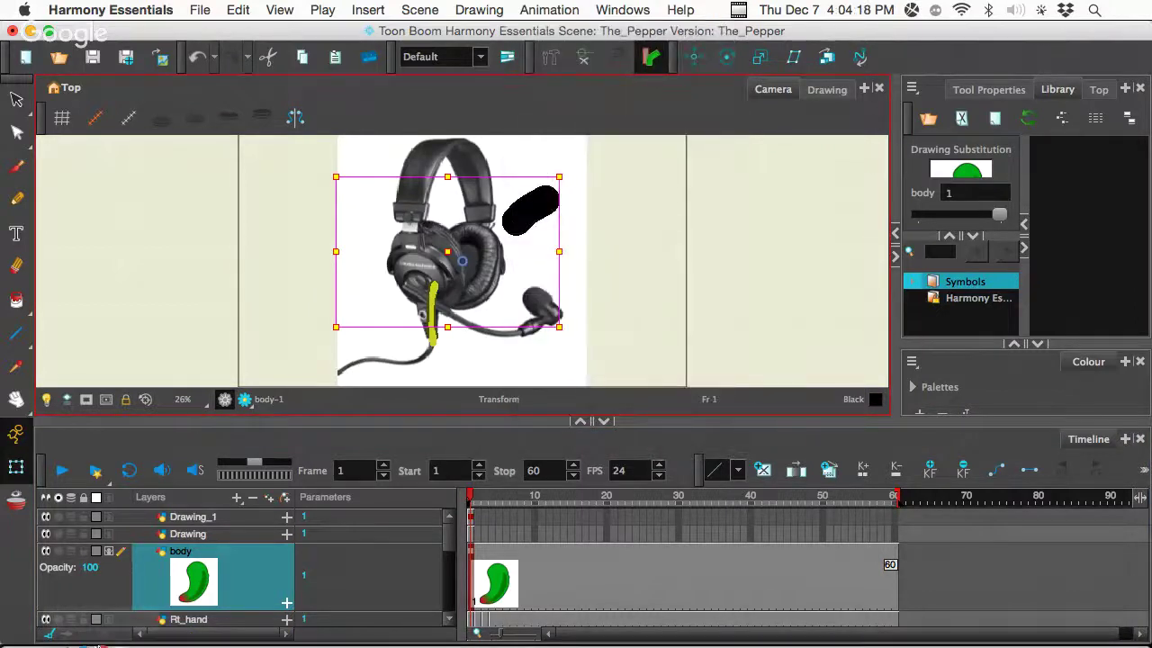
# Switch to Chrome and bring its Google Hangouts broadcast window to the front
pyautogui.click(101, 614)
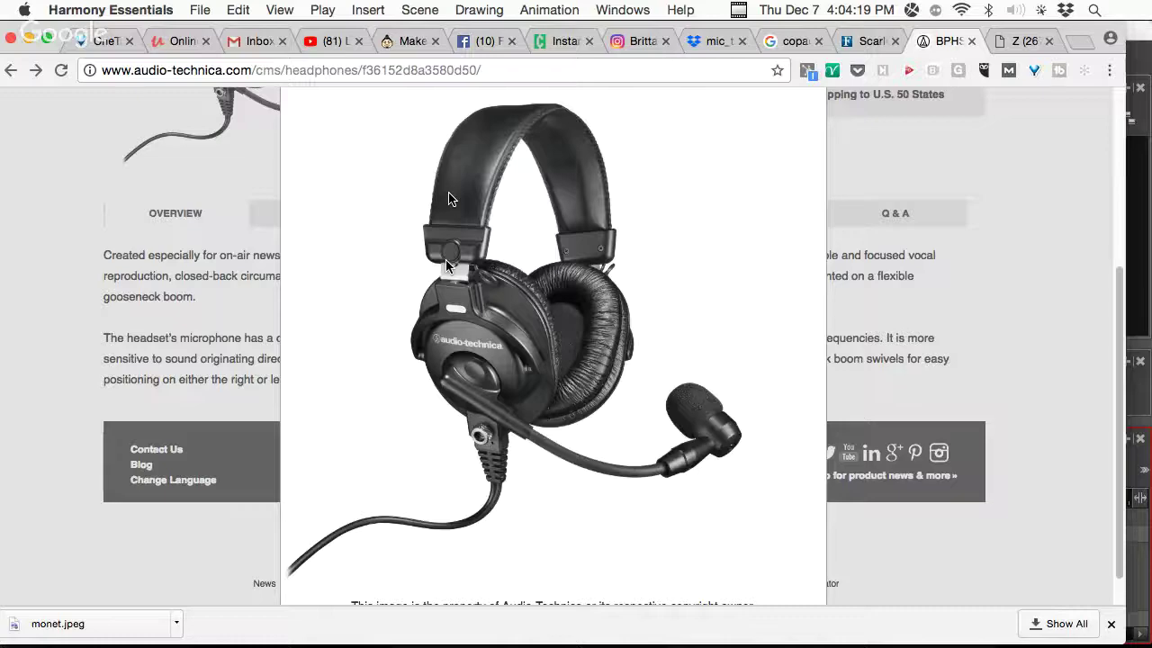
pyautogui.click(459, 9)
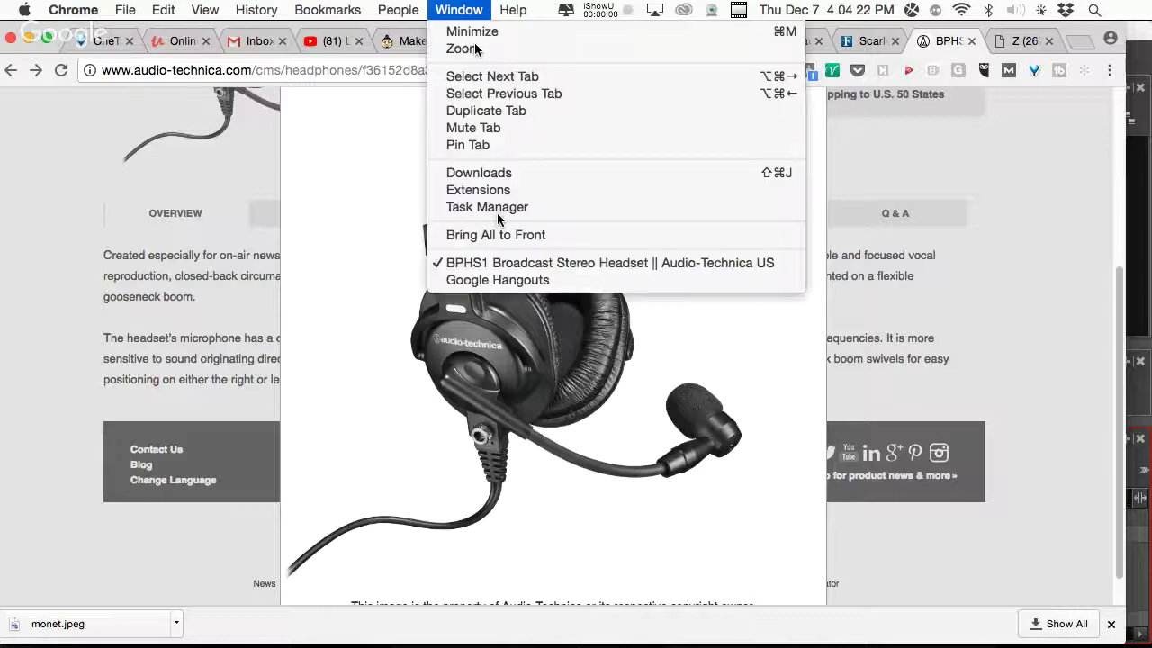
pyautogui.click(532, 282)
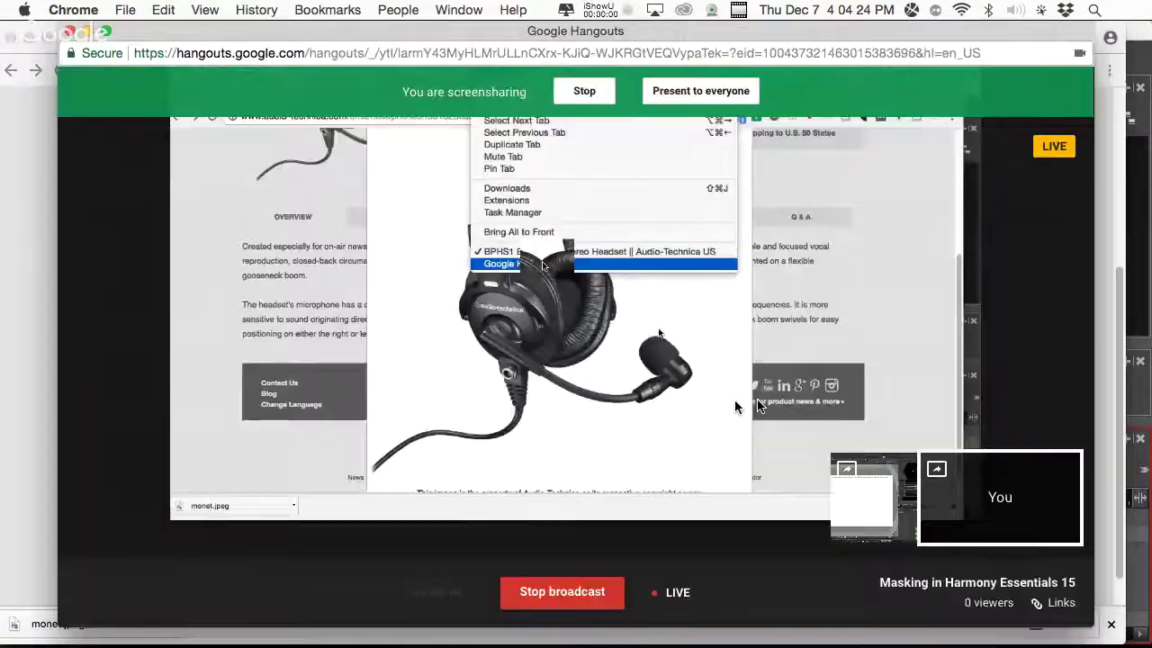